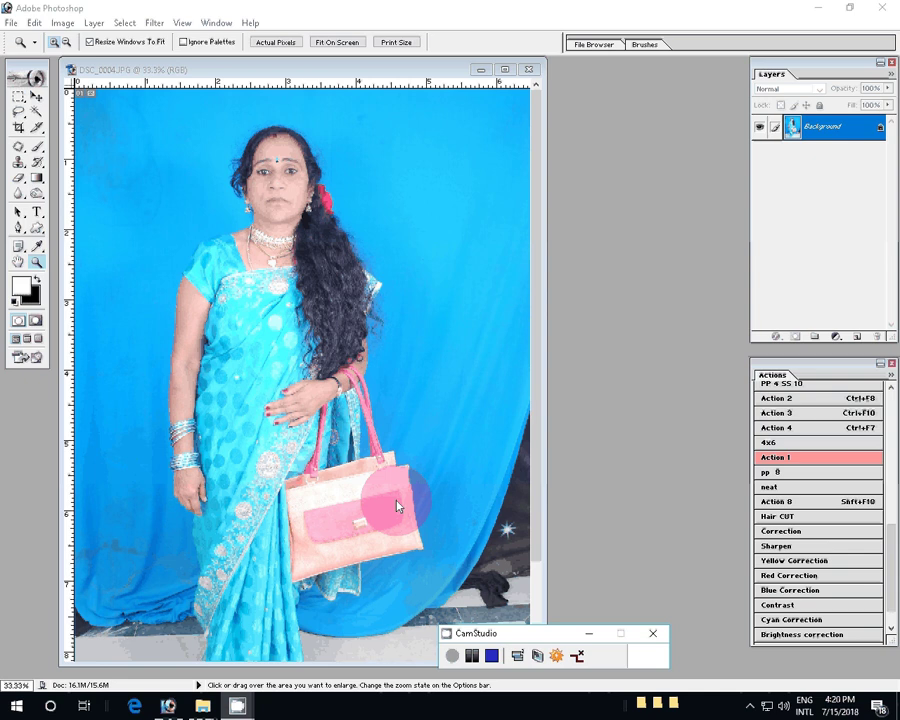
# - Zoom in to 200% on the woman's face
pyautogui.click(355, 273)
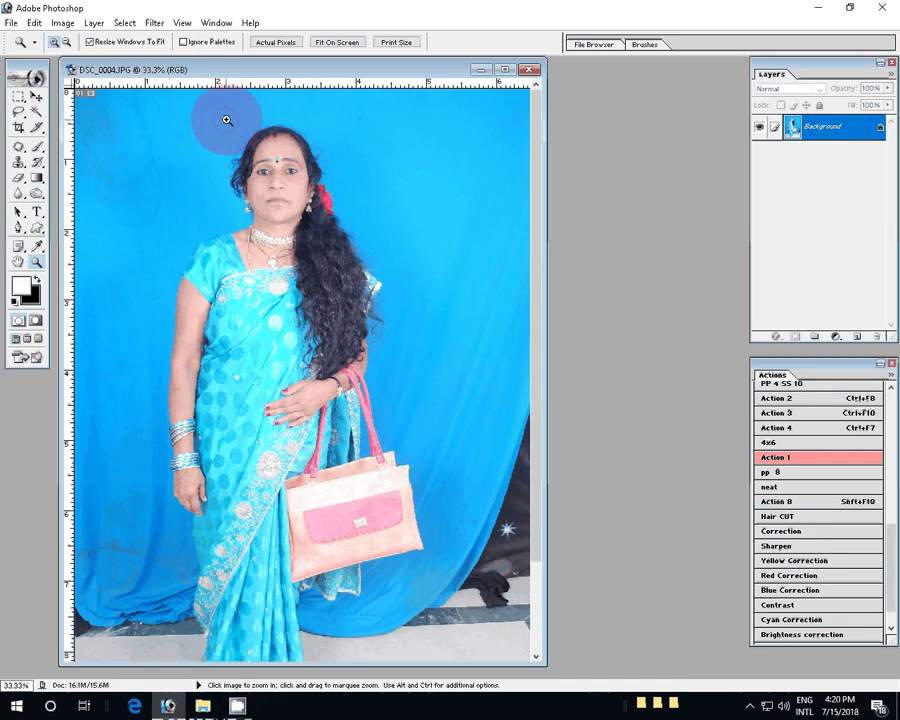
pyautogui.moveTo(227, 120); pyautogui.dragTo(346, 243)
pyautogui.click(408, 424)
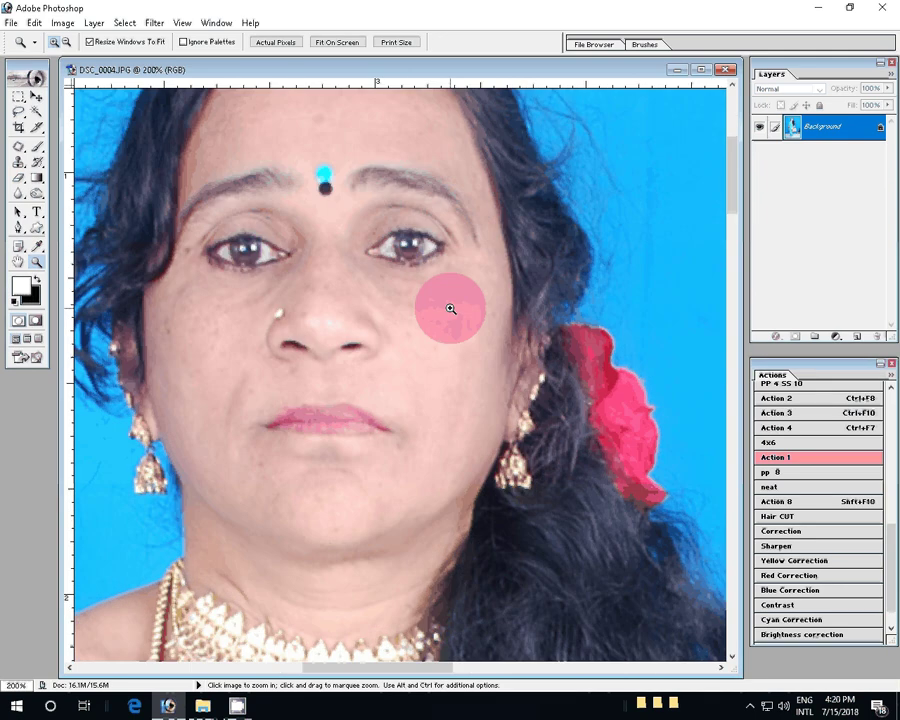
# - Patch out the blemishes on the nose and right cheek with the Patch tool
pyautogui.press('j')
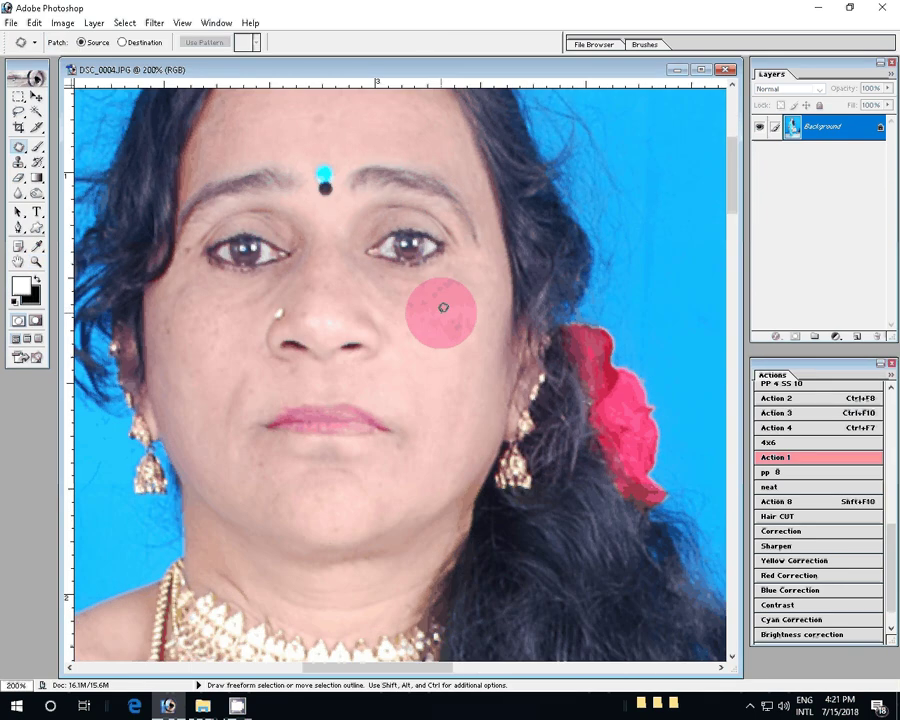
pyautogui.moveTo(443, 307)
pyautogui.mouseDown()
pyautogui.moveTo(459, 305)
pyautogui.moveTo(349, 345)
pyautogui.mouseUp()
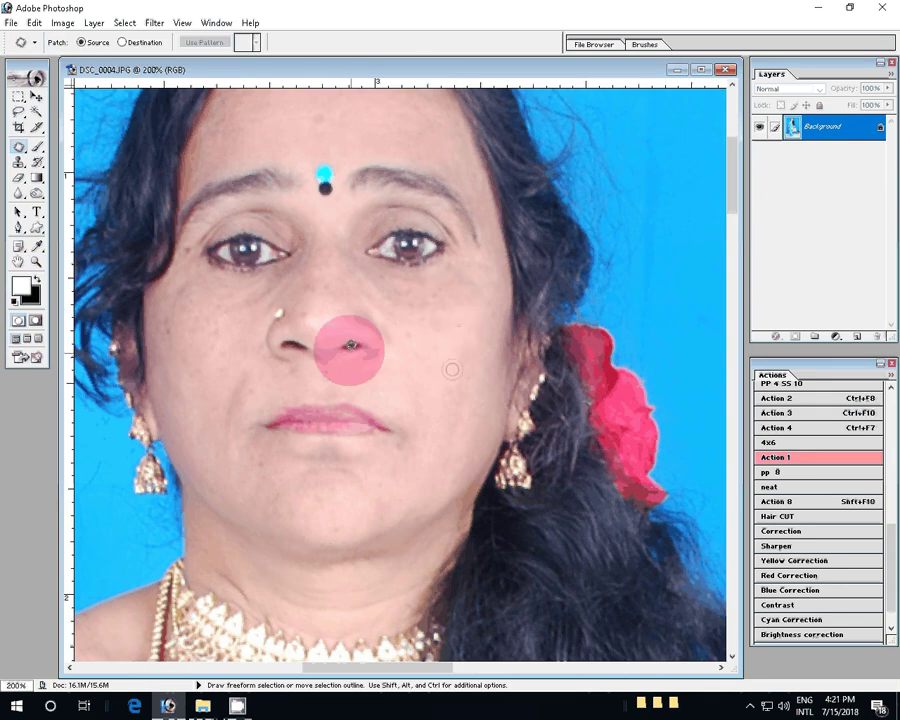
pyautogui.moveTo(228, 383)
pyautogui.mouseDown()
pyautogui.moveTo(259, 405)
pyautogui.moveTo(221, 364)
pyautogui.mouseUp()
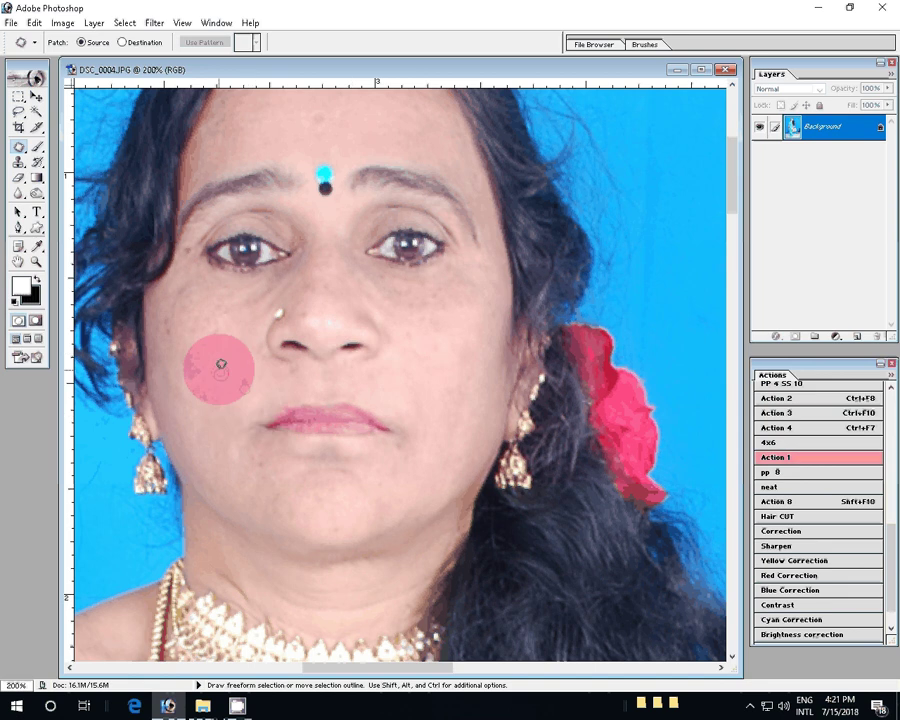
pyautogui.click(785, 345)
pyautogui.click(477, 301)
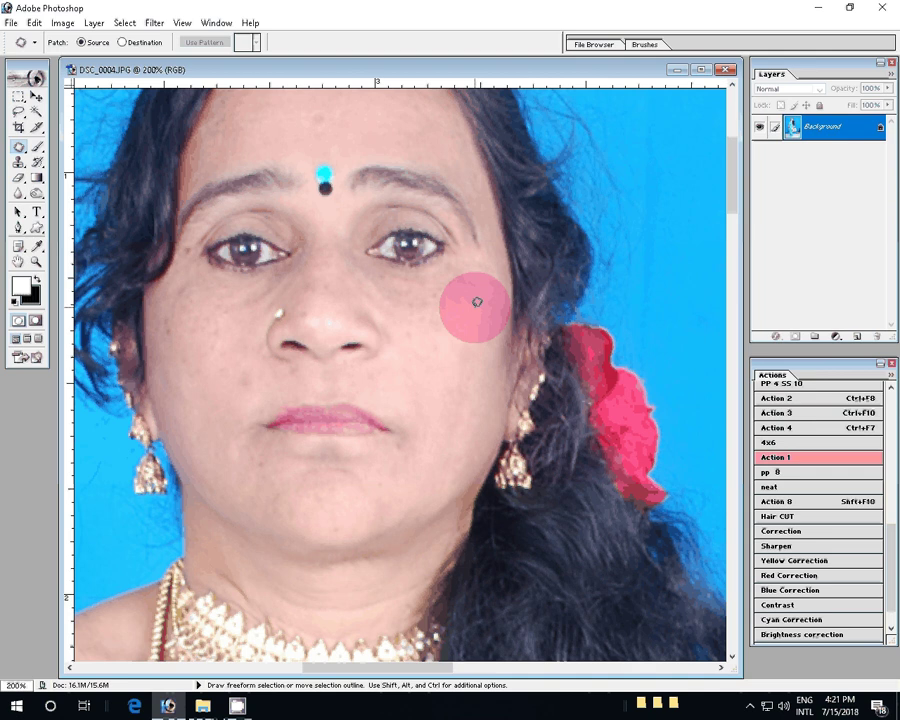
pyautogui.moveTo(477, 301); pyautogui.dragTo(482, 302)
# - Select the face and neck skin with the Magic Wand at tolerance 55
pyautogui.press('w')
pyautogui.click(309, 573)
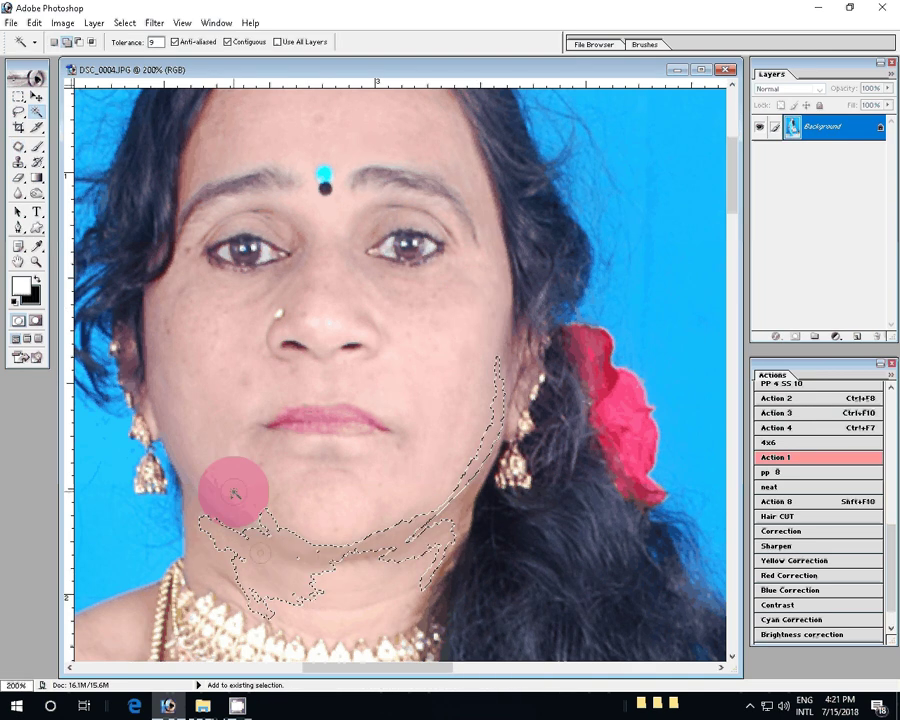
pyautogui.hotkey('ctrl', 'd')
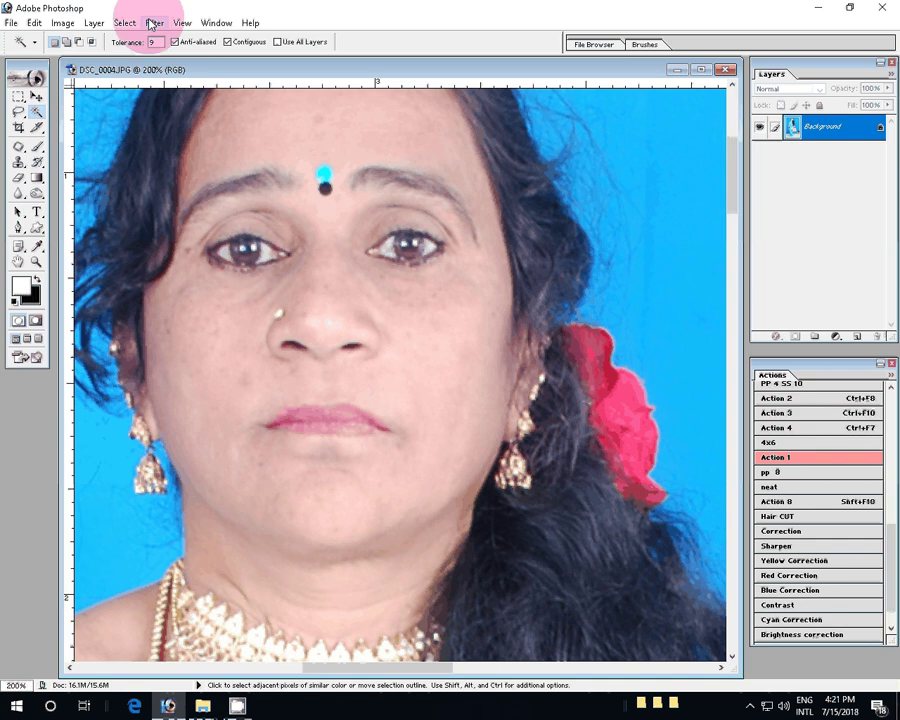
pyautogui.press('Return')
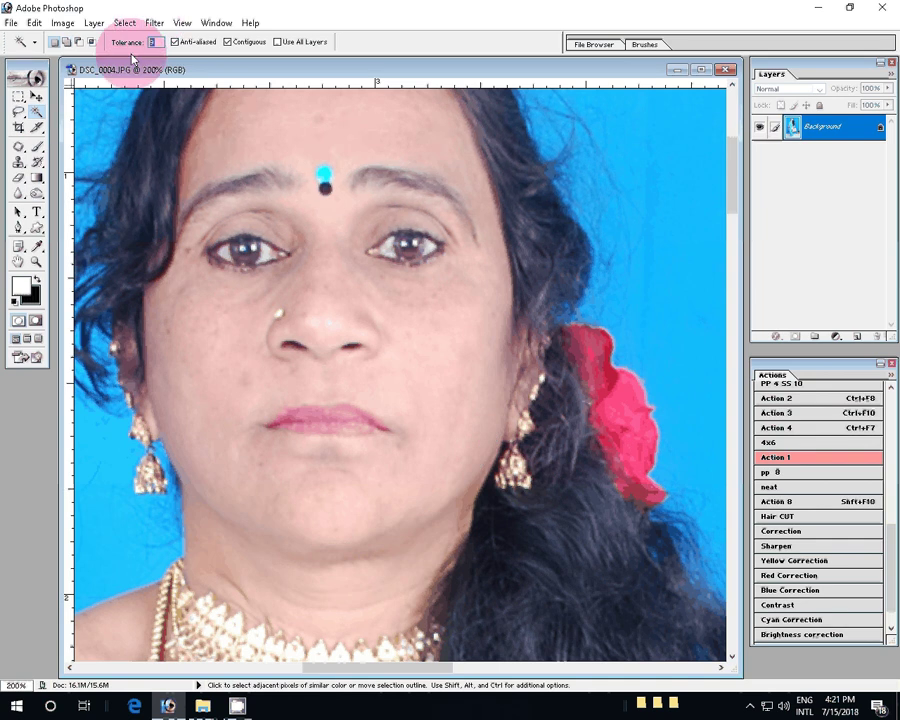
pyautogui.write('55')
pyautogui.click(507, 356)
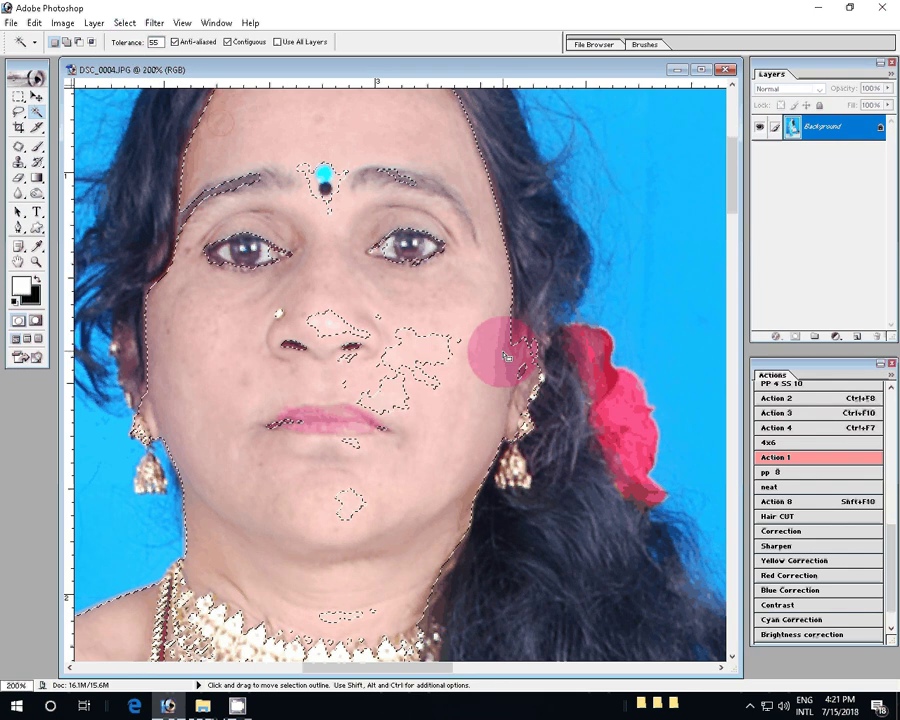
# - Feather the skin selection and run the 'neat' smoothing action
pyautogui.rightClick(460, 337)
pyautogui.click(466, 461)
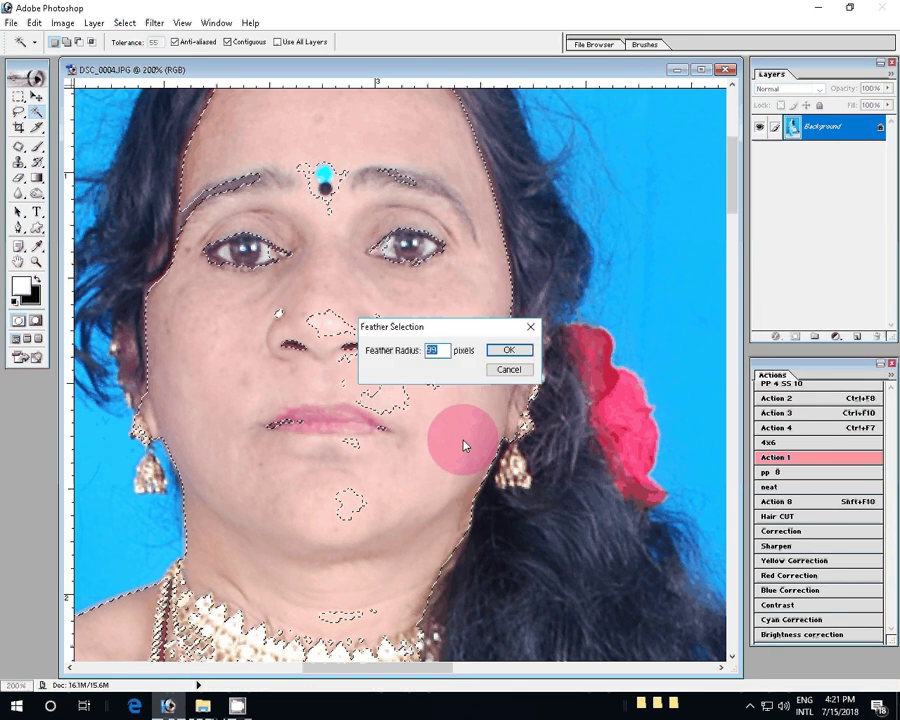
pyautogui.press('Return')
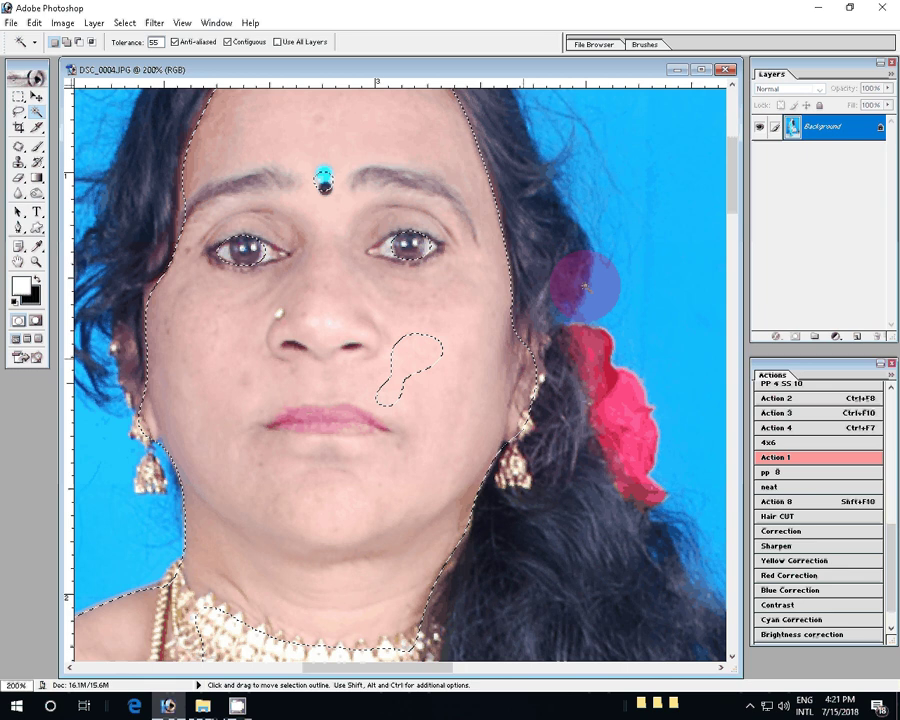
pyautogui.click(810, 490)
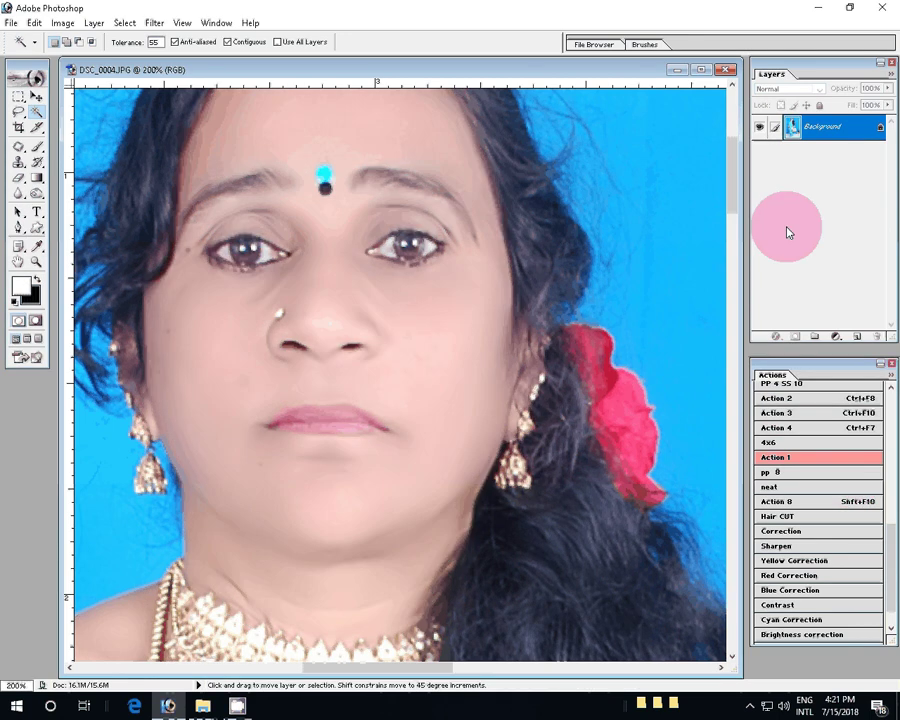
# - Fit the photo on screen, then zoom in on the saree hem
pyautogui.press('z')
pyautogui.rightClick(510, 364)
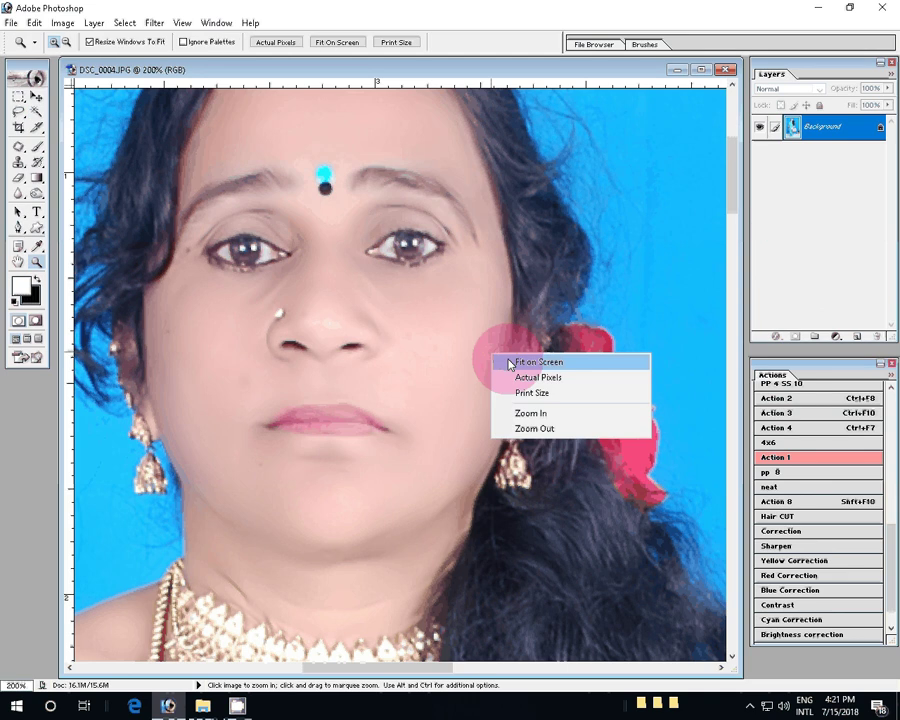
pyautogui.click(512, 363)
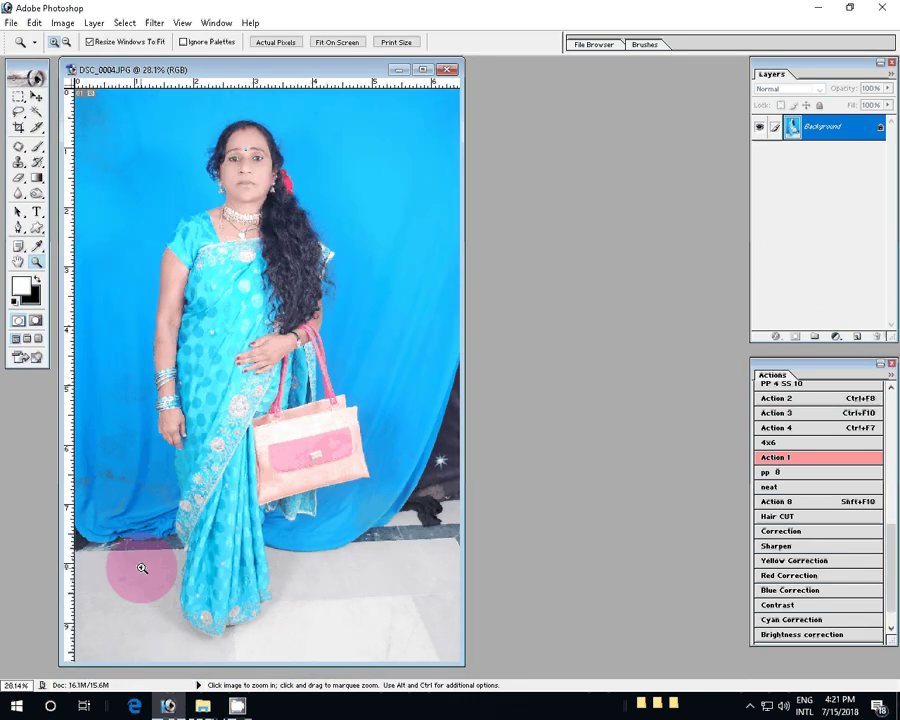
pyautogui.moveTo(142, 568); pyautogui.dragTo(257, 631)
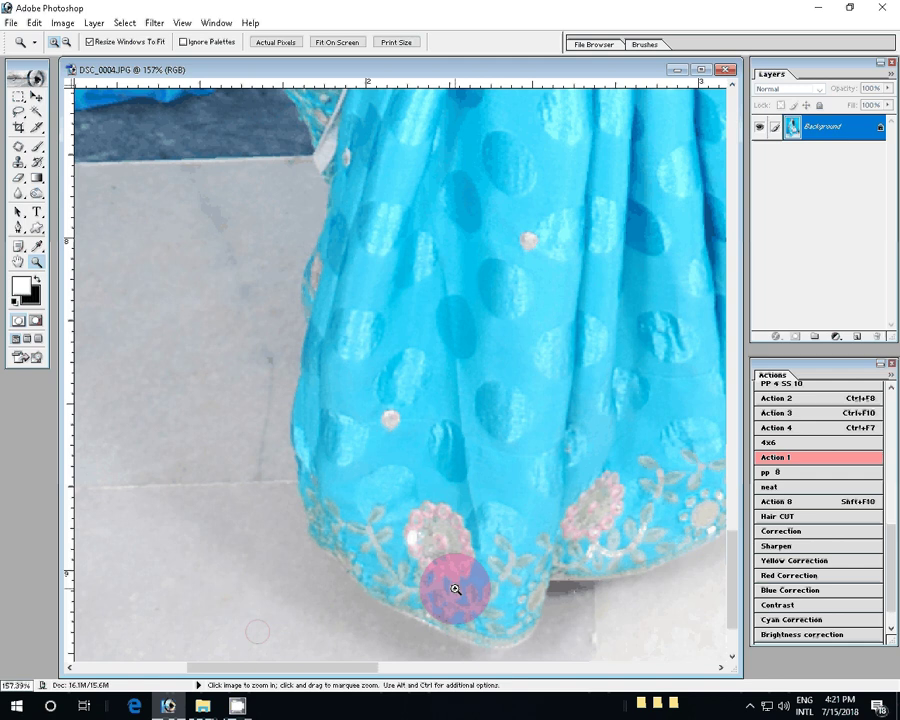
# - Set the Pen tool to Paths mode and undo the accidental triangle shape layer
pyautogui.press('p')
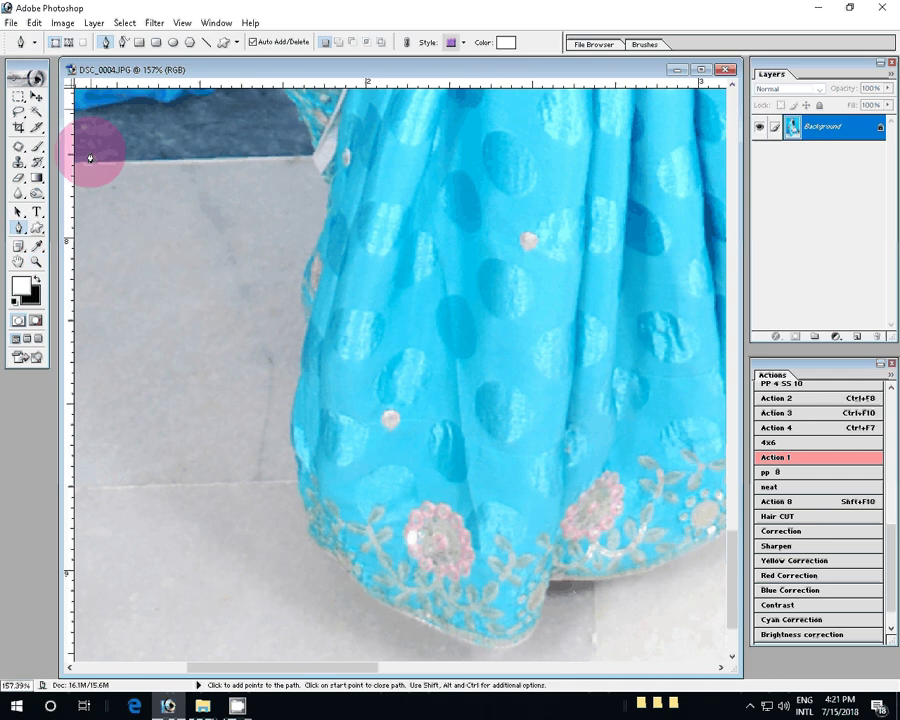
pyautogui.click(90, 158)
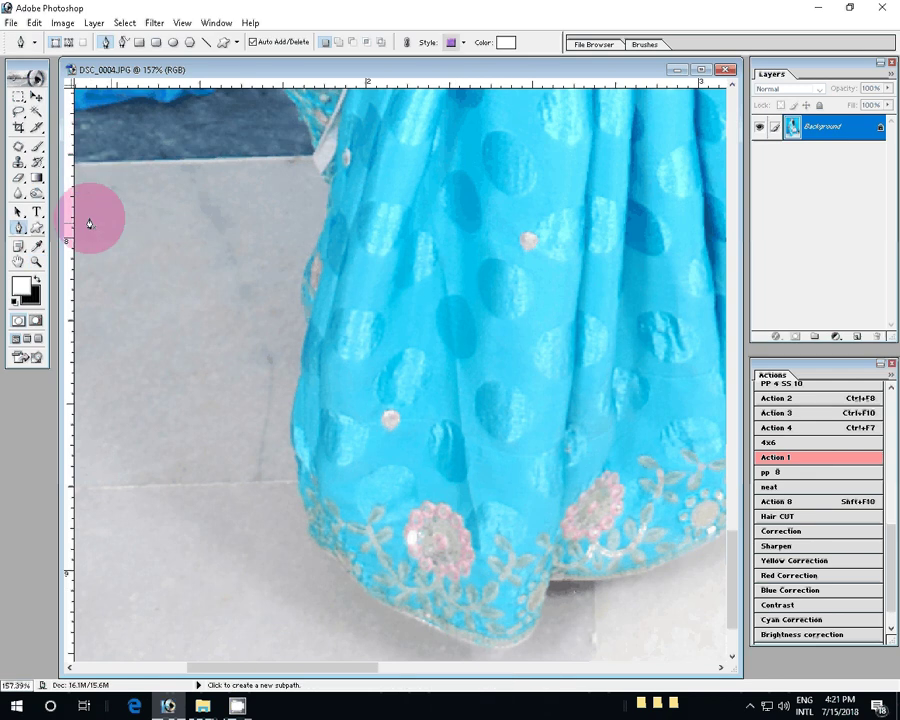
pyautogui.click(511, 397)
pyautogui.click(441, 389)
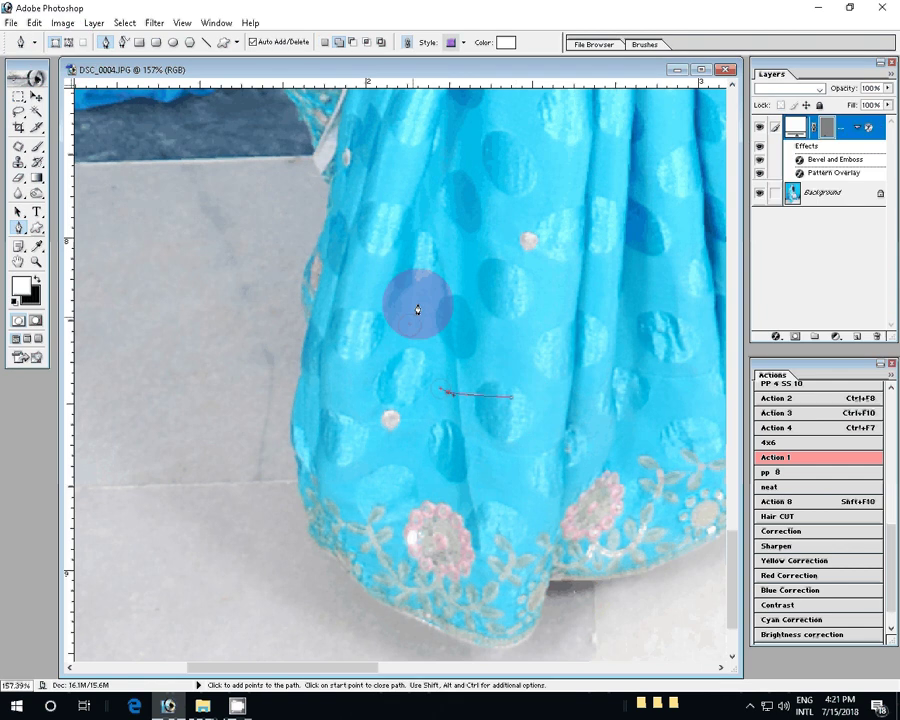
pyautogui.click(409, 325)
pyautogui.click(325, 237)
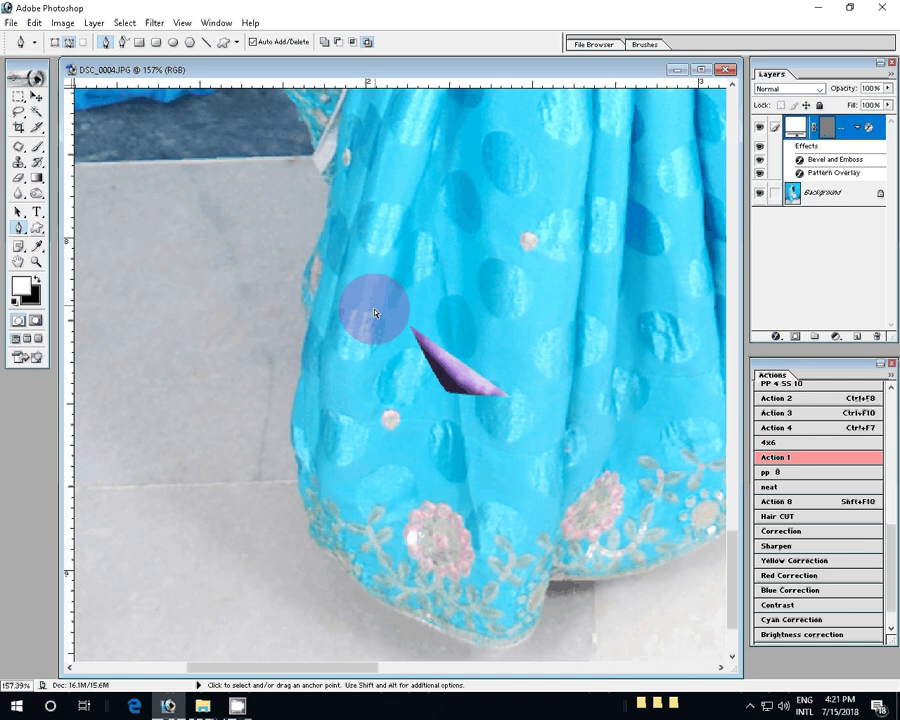
pyautogui.hotkey('ctrl', 'z')
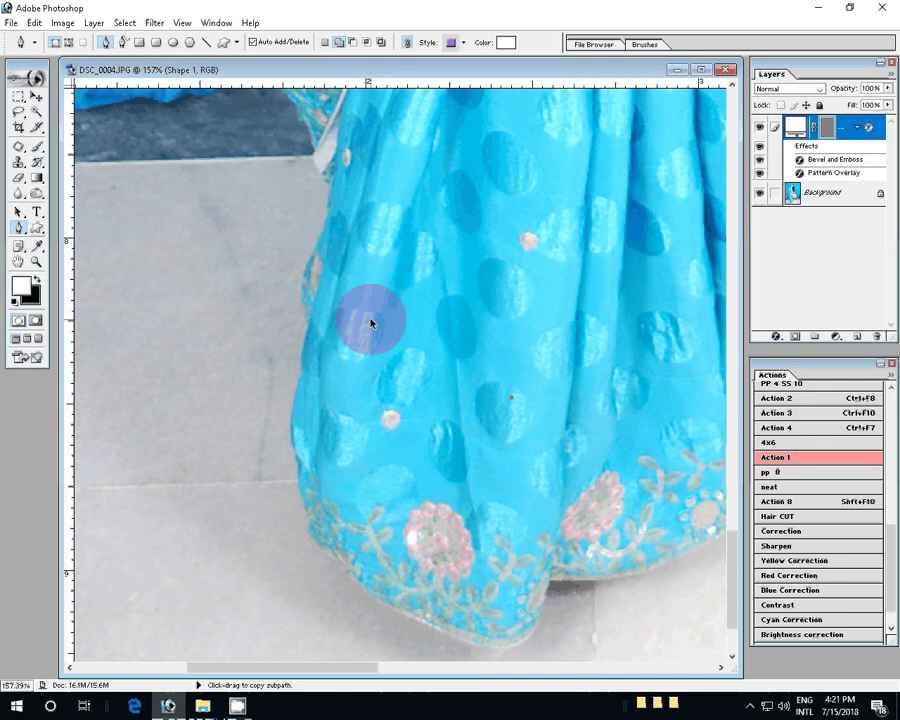
pyautogui.hotkey('ctrl', 'alt', 'z')
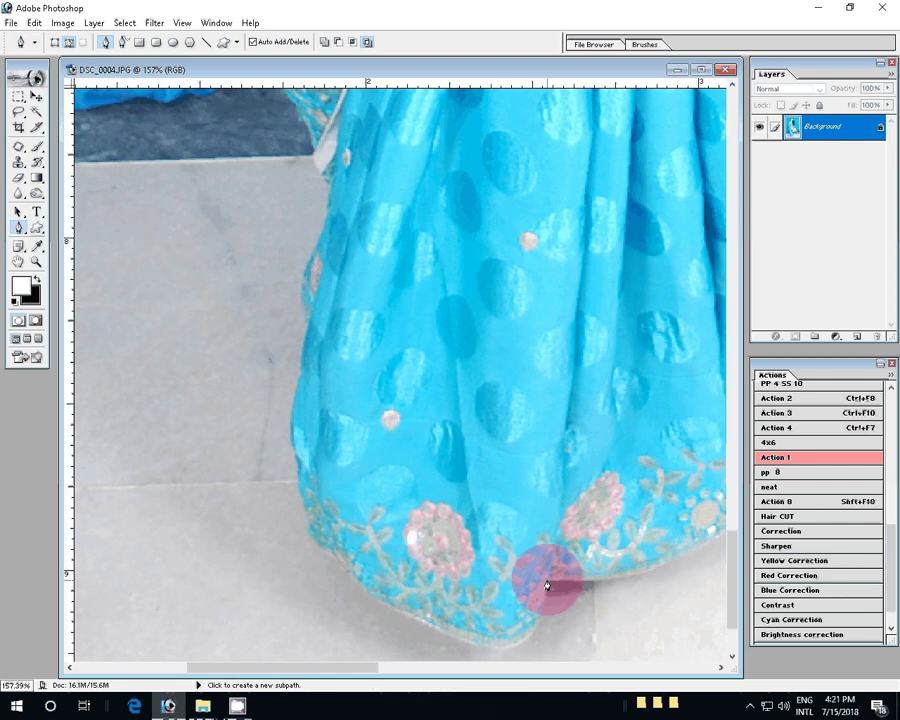
# - Start the pen path along the saree hem and up its left edge
pyautogui.click(547, 582)
pyautogui.moveTo(524, 636); pyautogui.dragTo(498, 649)
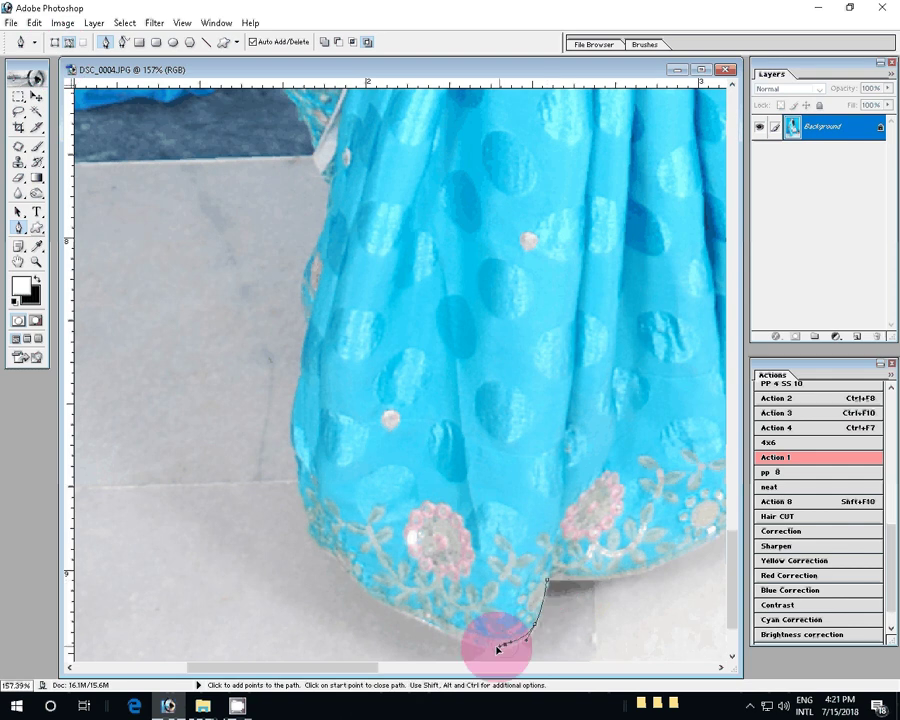
pyautogui.moveTo(435, 621); pyautogui.dragTo(427, 619)
pyautogui.click(345, 575)
pyautogui.click(311, 537)
pyautogui.moveTo(299, 496); pyautogui.dragTo(298, 491)
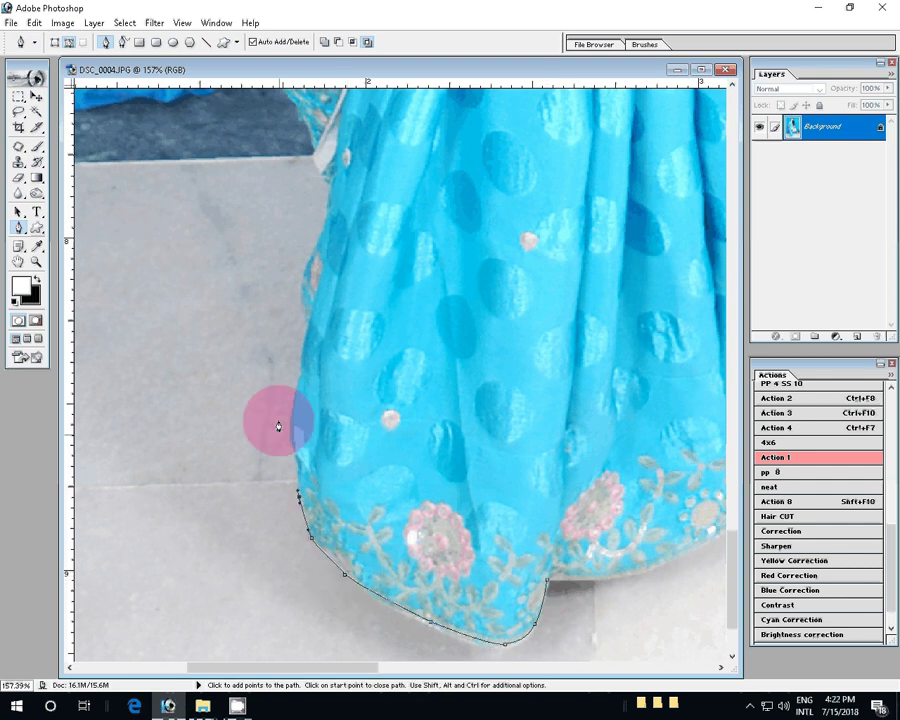
pyautogui.moveTo(287, 432); pyautogui.dragTo(303, 375)
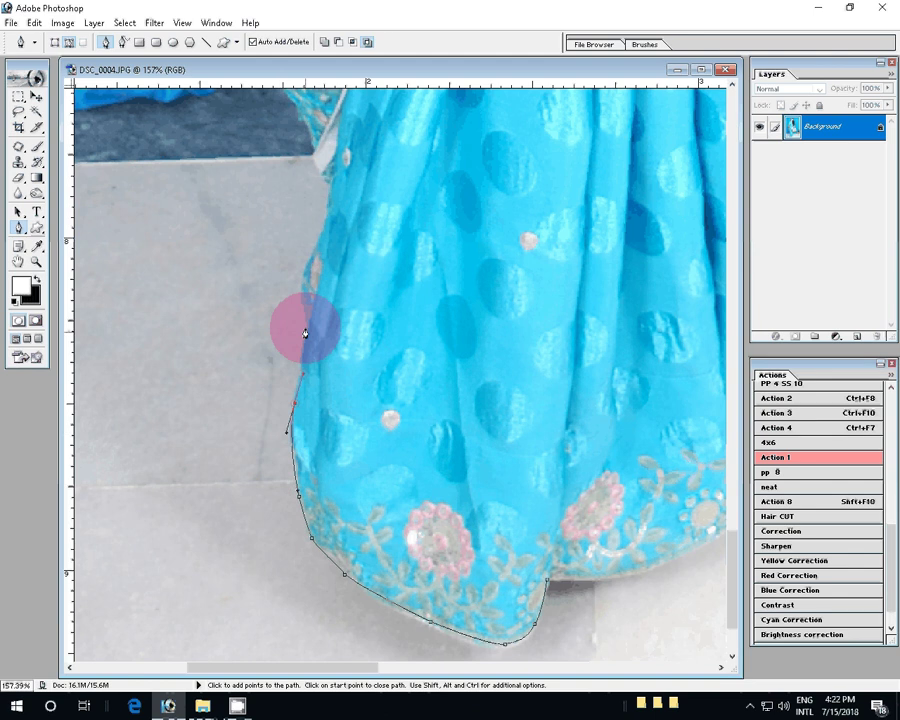
pyautogui.moveTo(305, 326); pyautogui.dragTo(302, 289)
pyautogui.moveTo(316, 229)
pyautogui.mouseDown()
pyautogui.moveTo(328, 203)
pyautogui.moveTo(337, 503)
pyautogui.mouseUp()
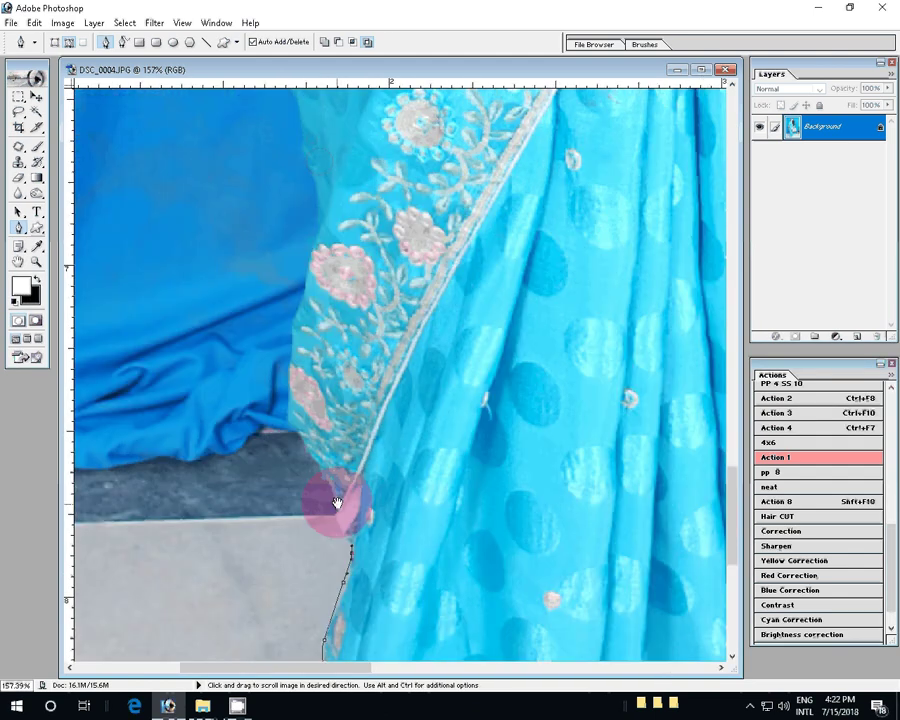
# - Extend the path up the saree edge and along the fingers and hand
pyautogui.click(288, 358)
pyautogui.click(317, 230)
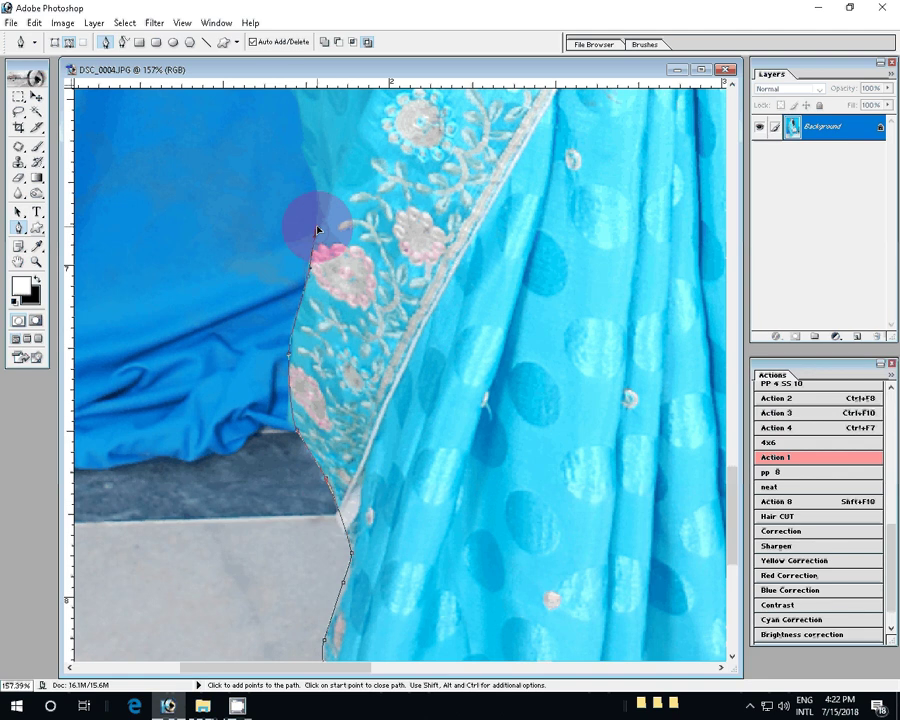
pyautogui.moveTo(317, 230); pyautogui.dragTo(323, 480)
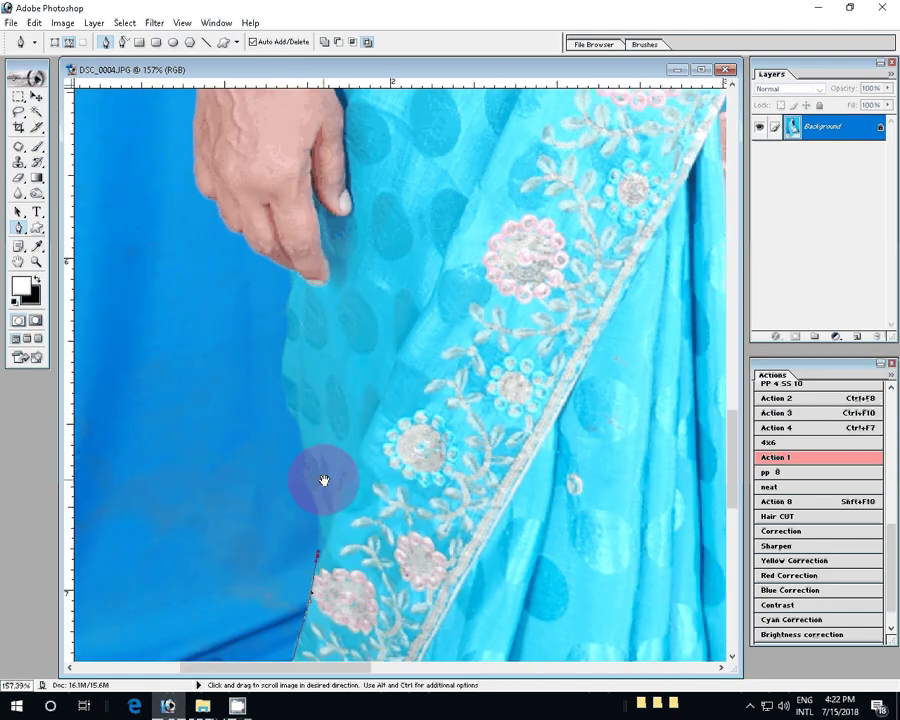
pyautogui.click(285, 400)
pyautogui.click(293, 281)
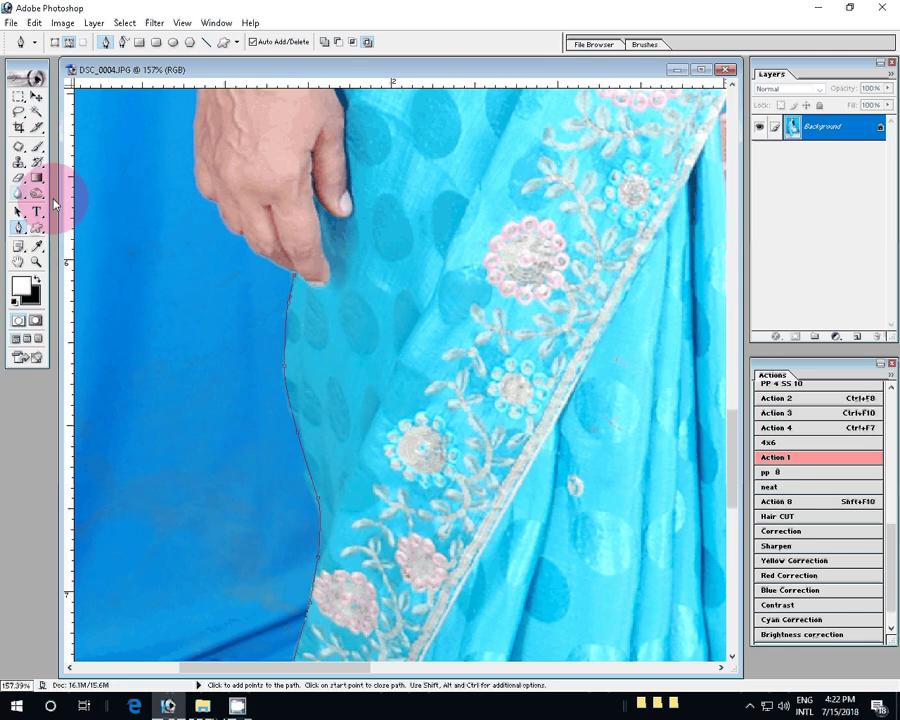
pyautogui.click(255, 259)
pyautogui.click(221, 217)
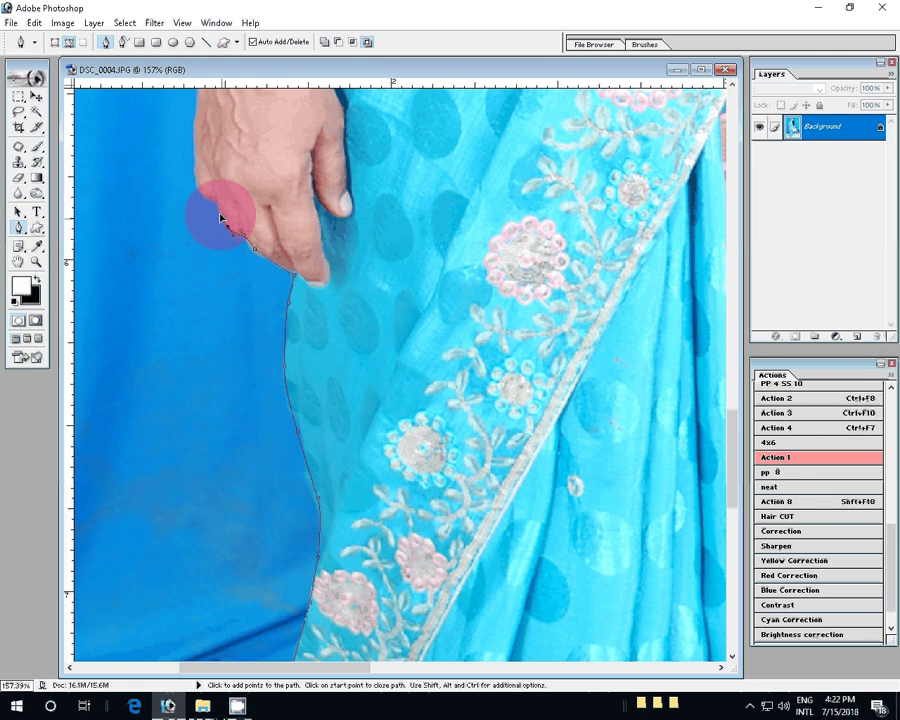
pyautogui.click(194, 158)
# - Trace the path up the wrist past the lower and upper bangles
pyautogui.scroll(5, 190, 468)
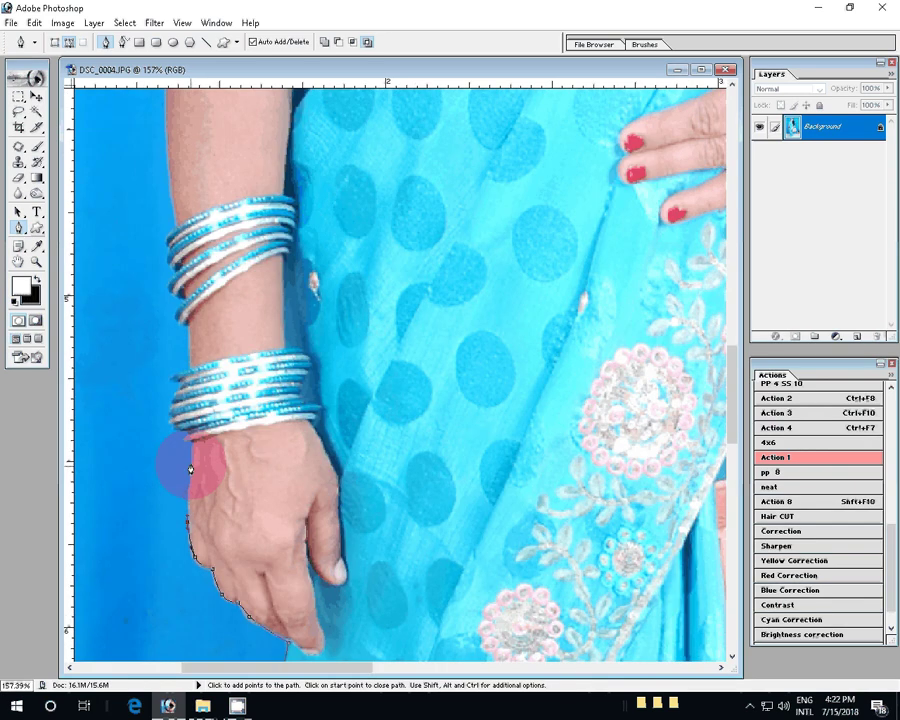
pyautogui.click(176, 397)
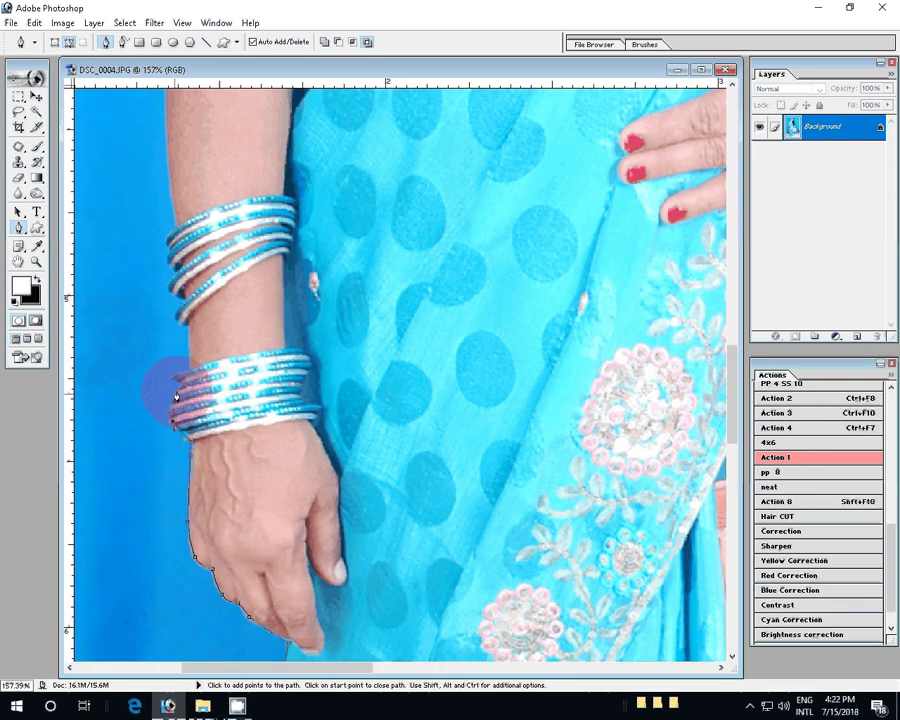
pyautogui.click(189, 370)
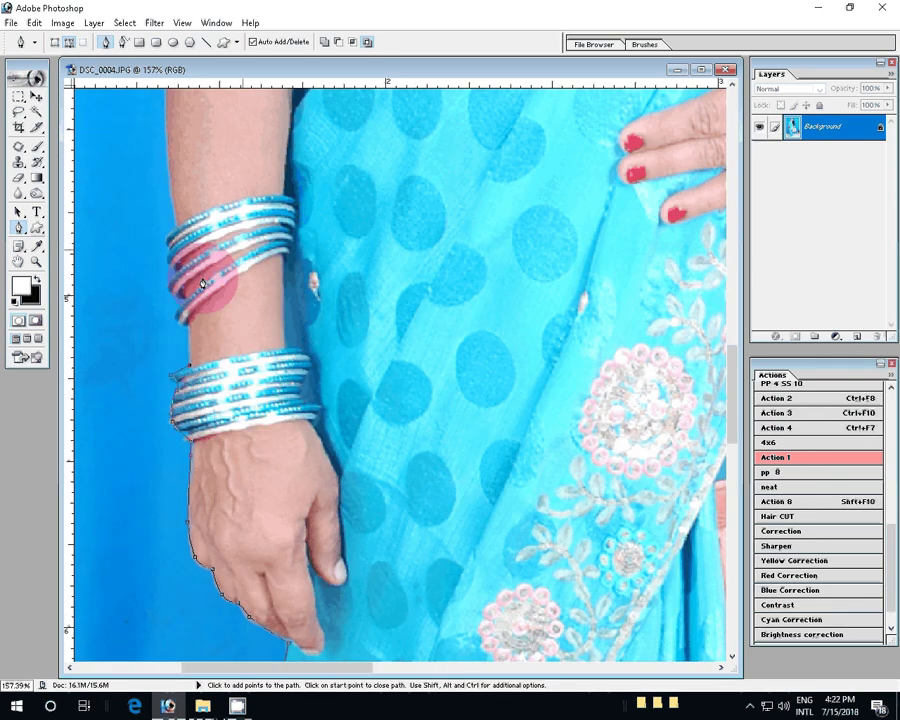
pyautogui.click(177, 316)
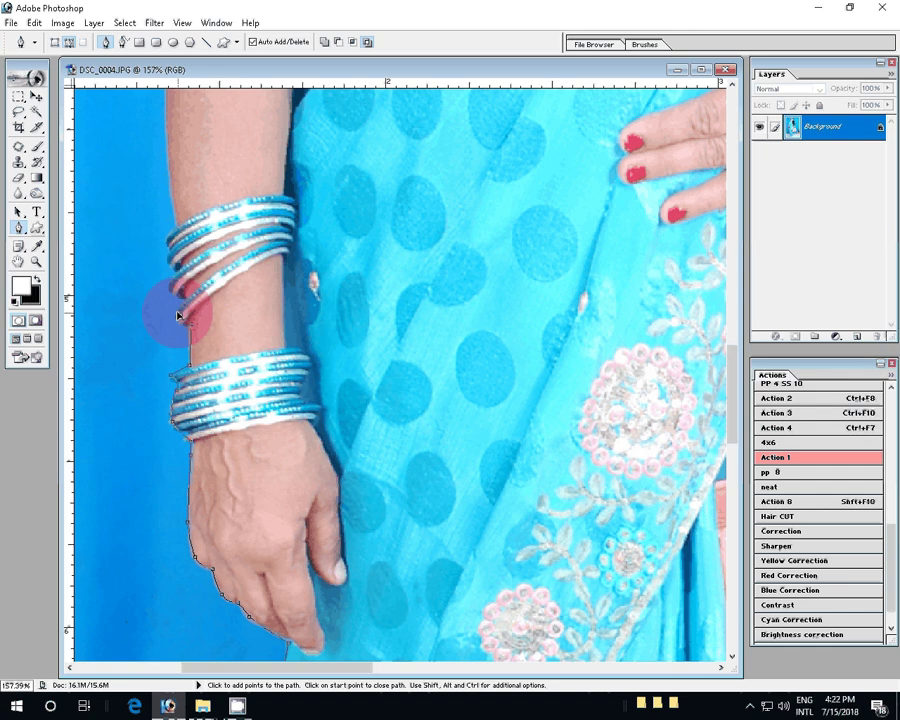
pyautogui.click(172, 265)
pyautogui.click(176, 215)
pyautogui.press('space')
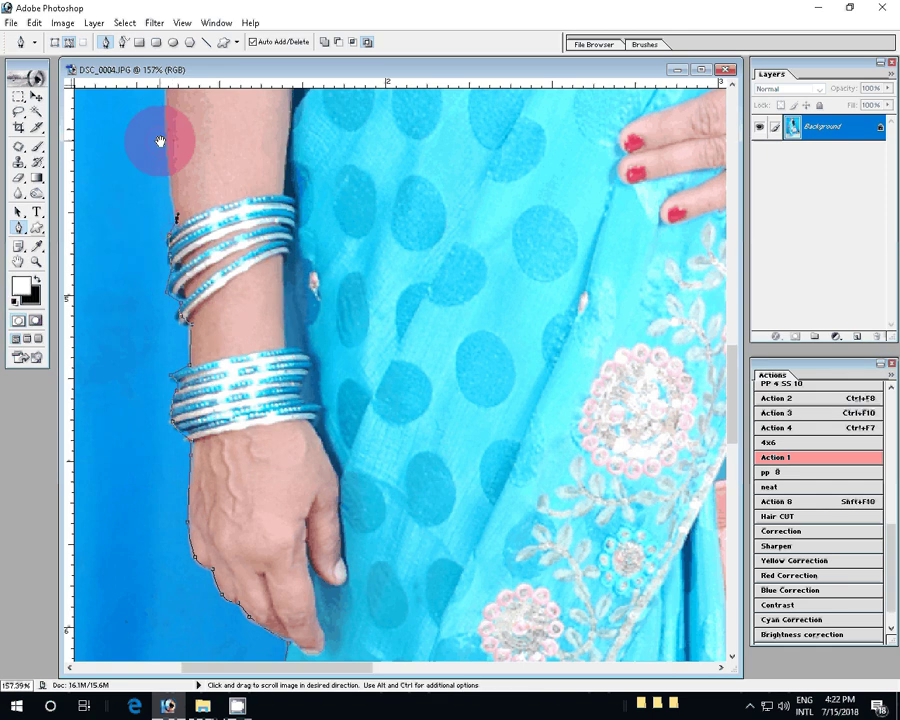
pyautogui.moveTo(160, 141); pyautogui.dragTo(163, 452)
pyautogui.click(170, 420)
# - Extend the path up the arm's left edge to the sleeve's bottom
pyautogui.click(172, 370)
pyautogui.click(179, 279)
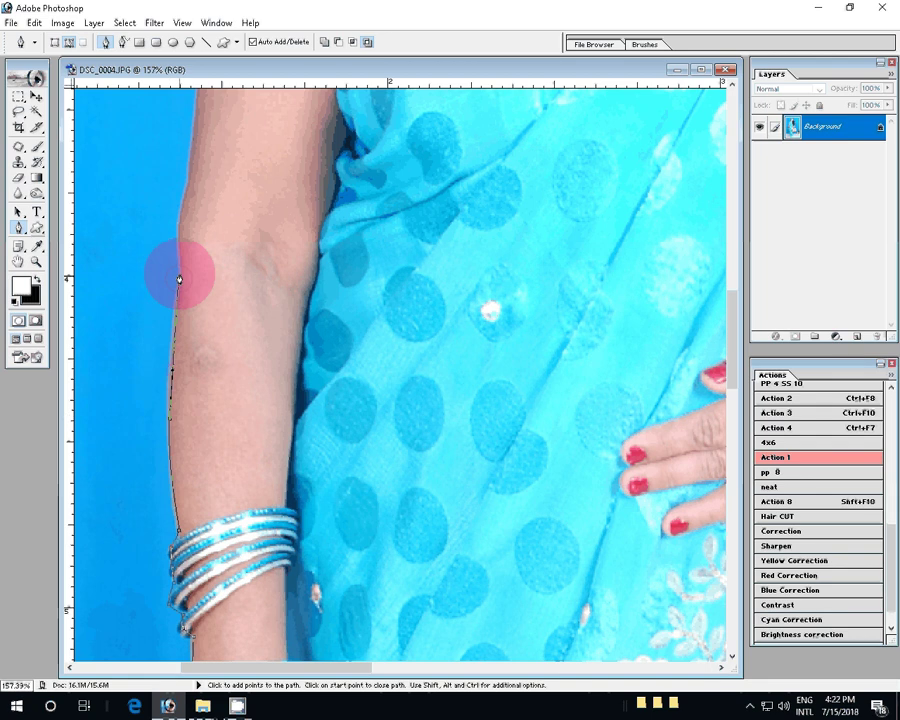
pyautogui.click(182, 190)
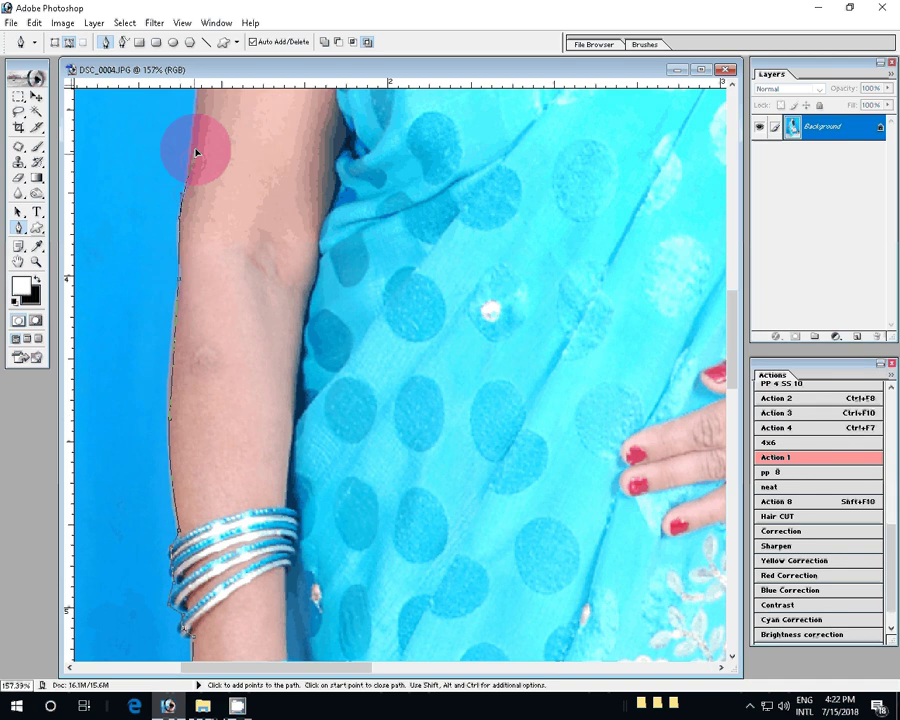
pyautogui.click(201, 121)
pyautogui.moveTo(182, 172); pyautogui.dragTo(171, 500)
pyautogui.click(183, 367)
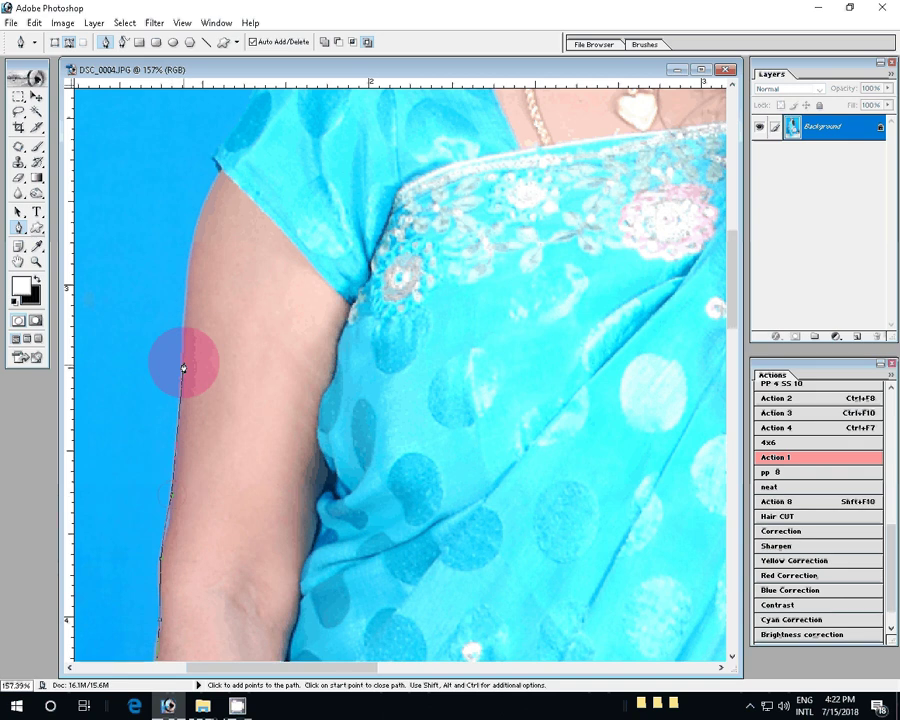
pyautogui.click(194, 235)
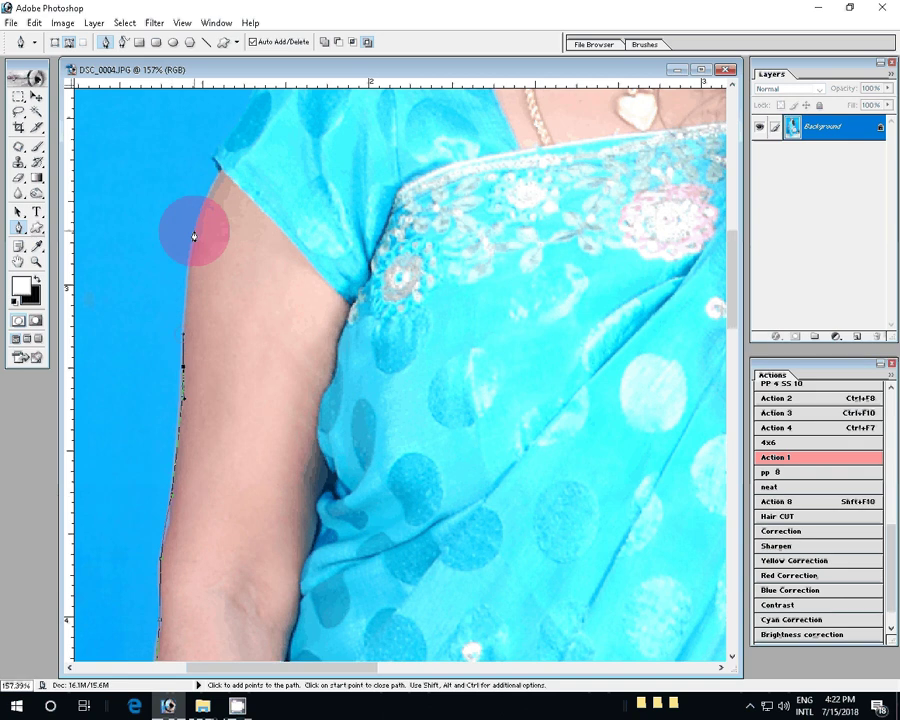
pyautogui.click(219, 189)
pyautogui.moveTo(219, 189)
pyautogui.mouseDown()
pyautogui.moveTo(266, 206)
pyautogui.moveTo(244, 266)
pyautogui.mouseUp()
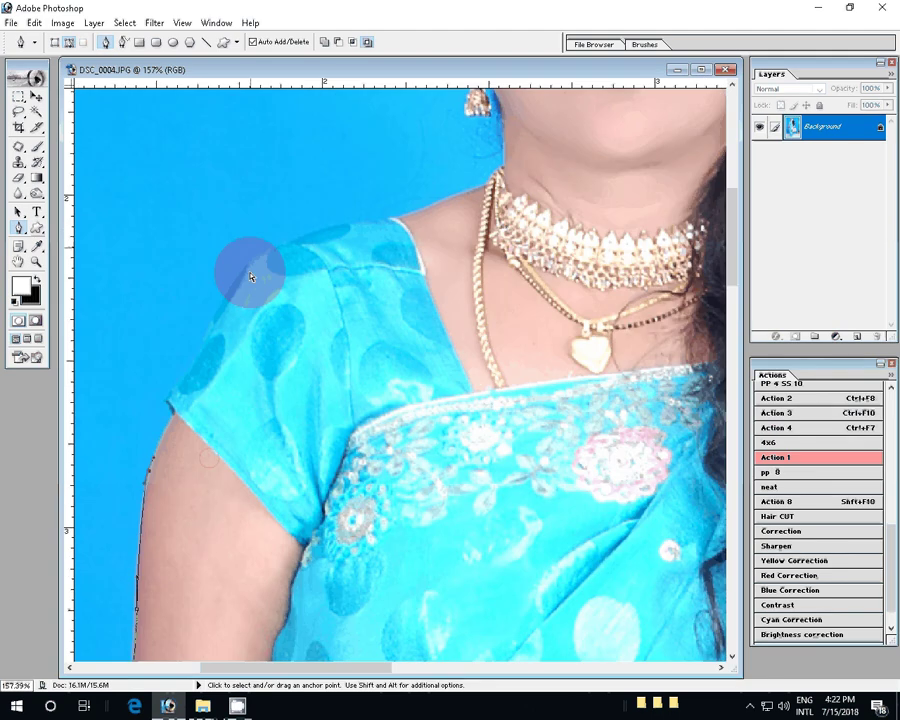
# - Trace the path along the sleeve, around the earrings and up the hair
pyautogui.click(172, 407)
pyautogui.moveTo(172, 407)
pyautogui.mouseDown()
pyautogui.moveTo(257, 264)
pyautogui.moveTo(428, 220)
pyautogui.moveTo(490, 180)
pyautogui.moveTo(368, 558)
pyautogui.moveTo(359, 533)
pyautogui.mouseUp()
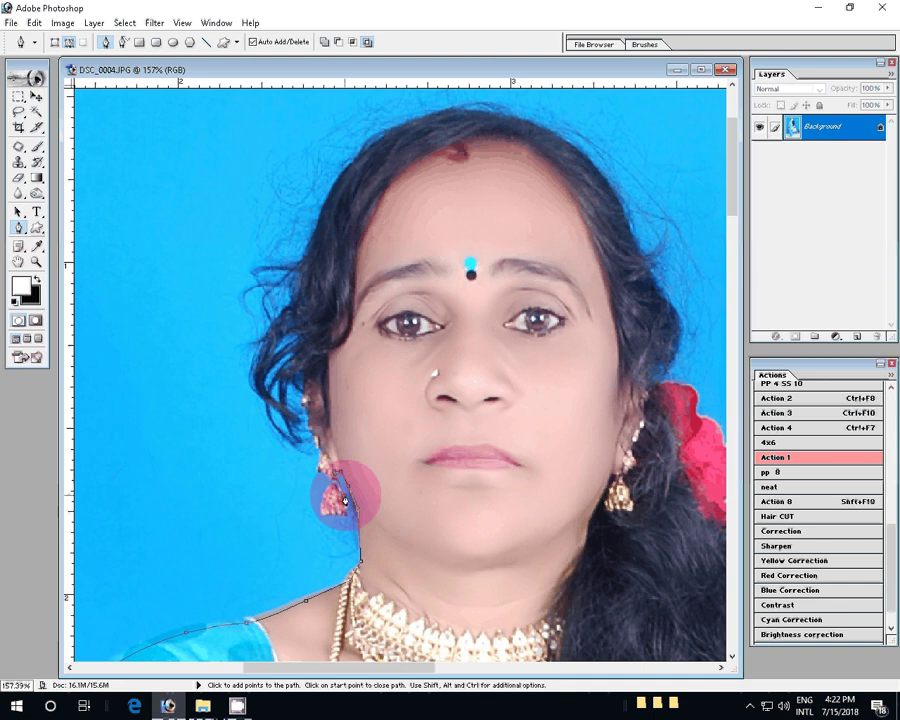
pyautogui.moveTo(344, 500); pyautogui.dragTo(322, 514)
pyautogui.moveTo(317, 460); pyautogui.dragTo(319, 466)
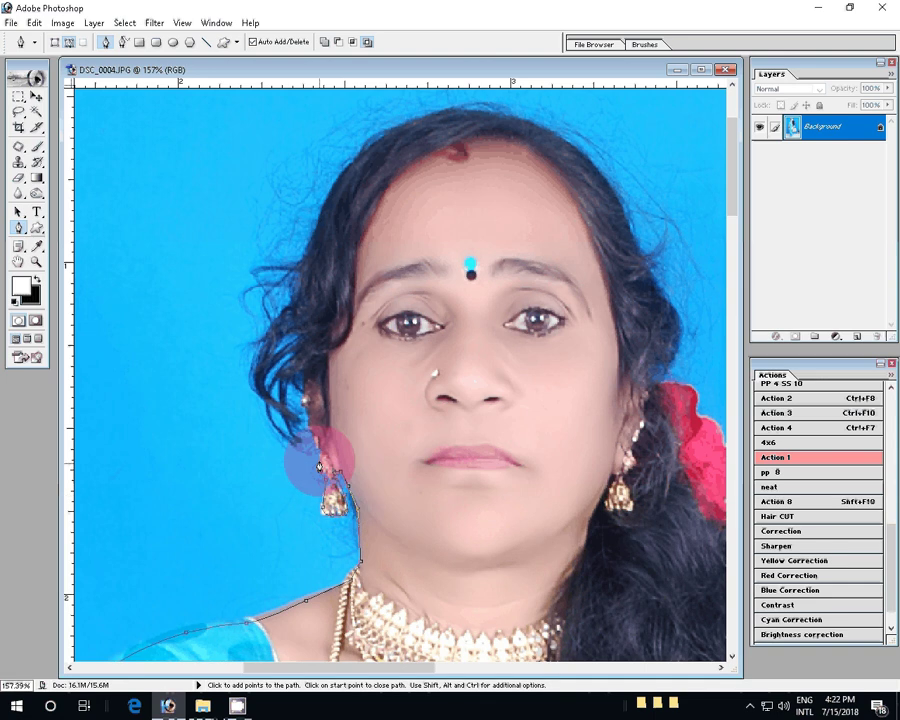
pyautogui.click(249, 390)
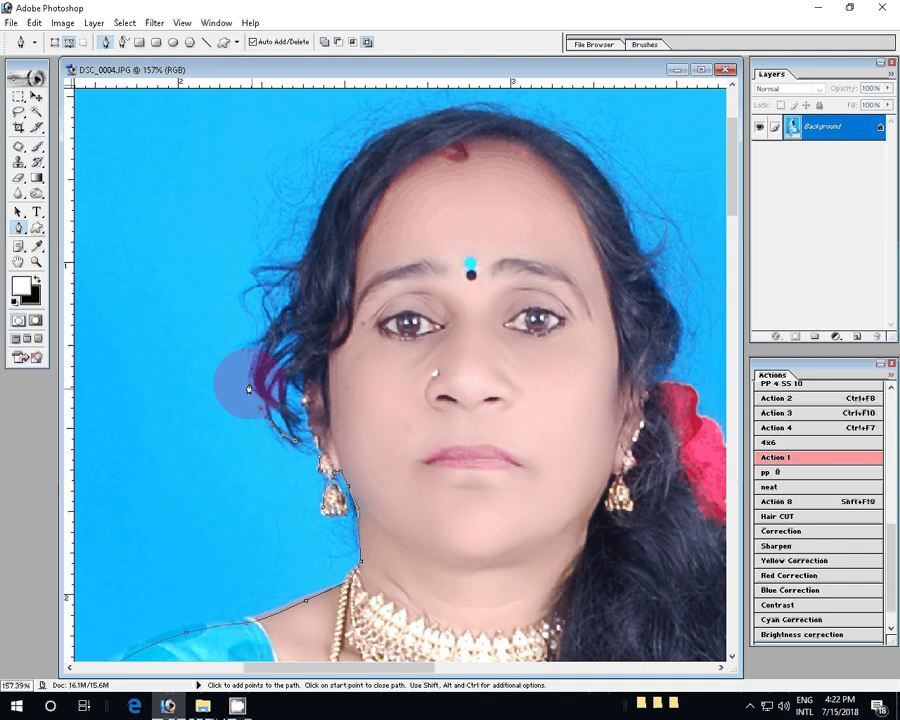
pyautogui.moveTo(249, 390); pyautogui.dragTo(248, 382)
# - Curve the path over the top of the head and down the hair's right side
pyautogui.moveTo(262, 192); pyautogui.dragTo(279, 155)
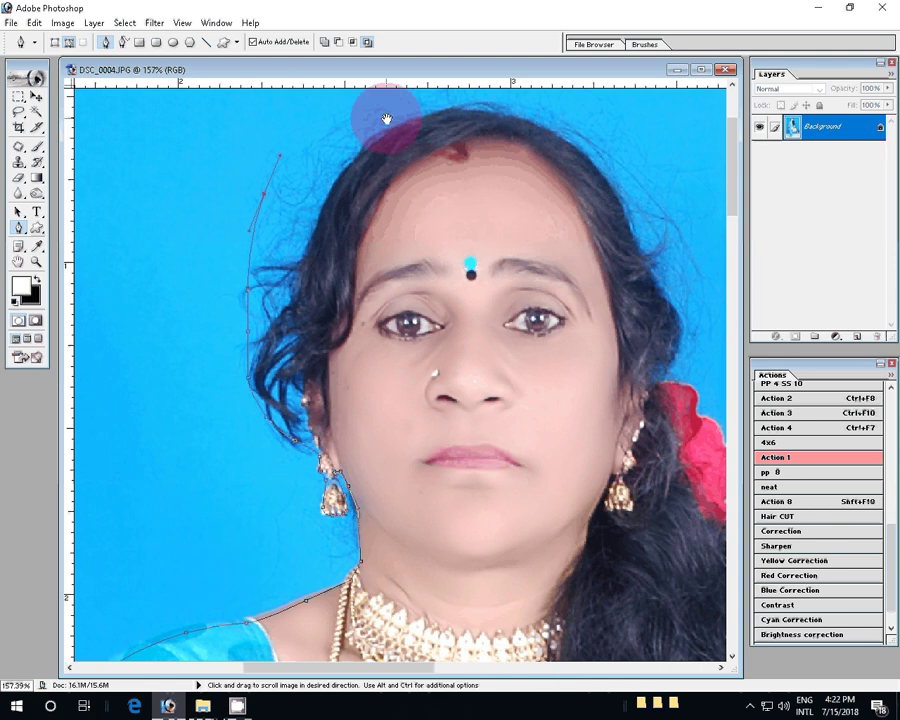
pyautogui.moveTo(386, 119); pyautogui.dragTo(278, 204)
pyautogui.moveTo(291, 169); pyautogui.dragTo(352, 150)
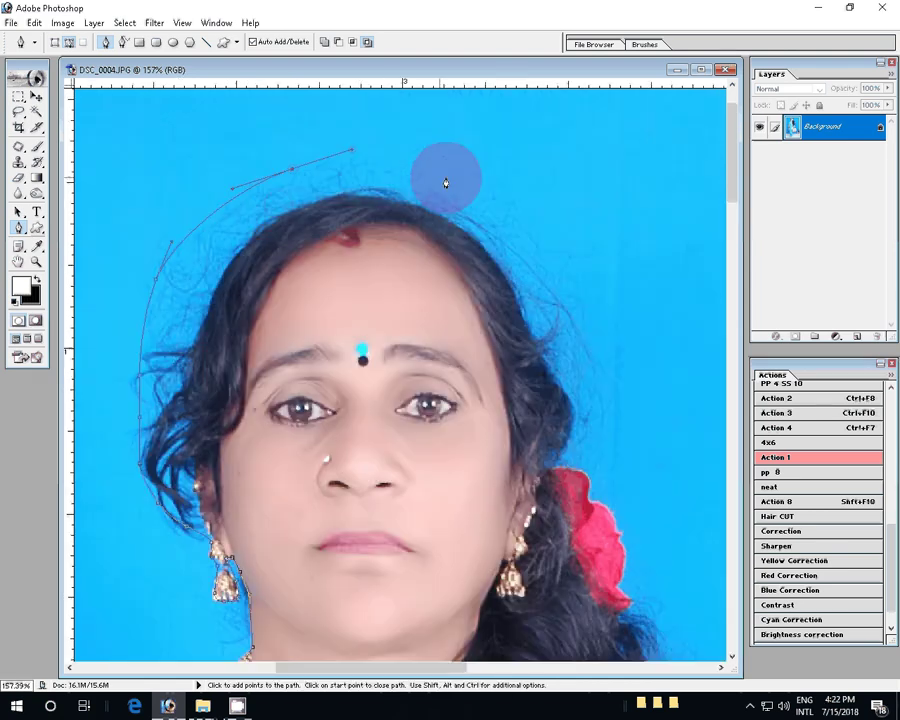
pyautogui.moveTo(455, 178); pyautogui.dragTo(570, 288)
pyautogui.moveTo(609, 382); pyautogui.dragTo(609, 397)
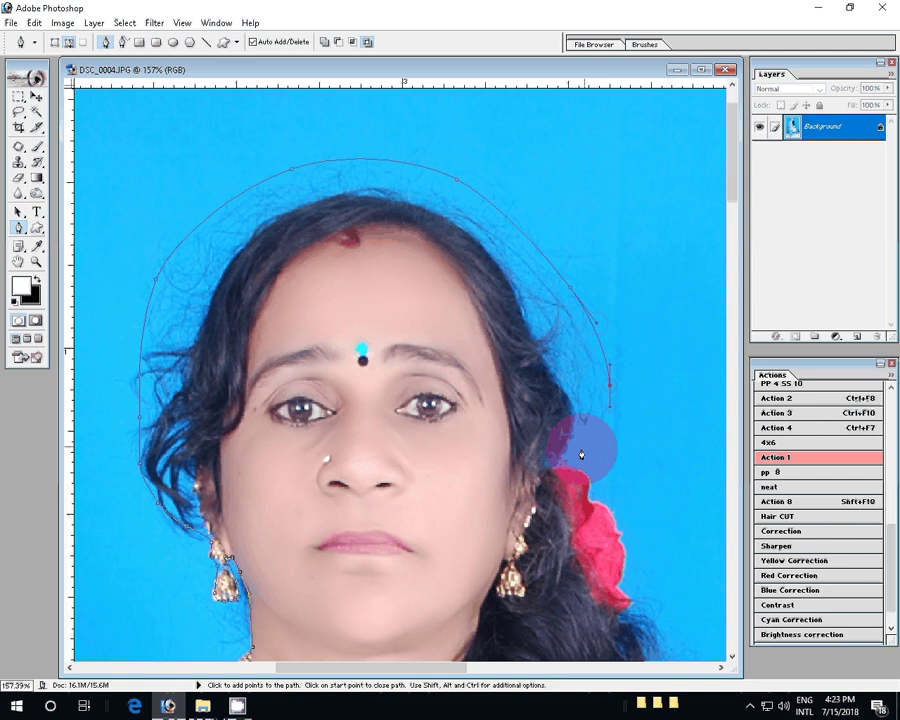
pyautogui.moveTo(581, 455); pyautogui.dragTo(432, 200)
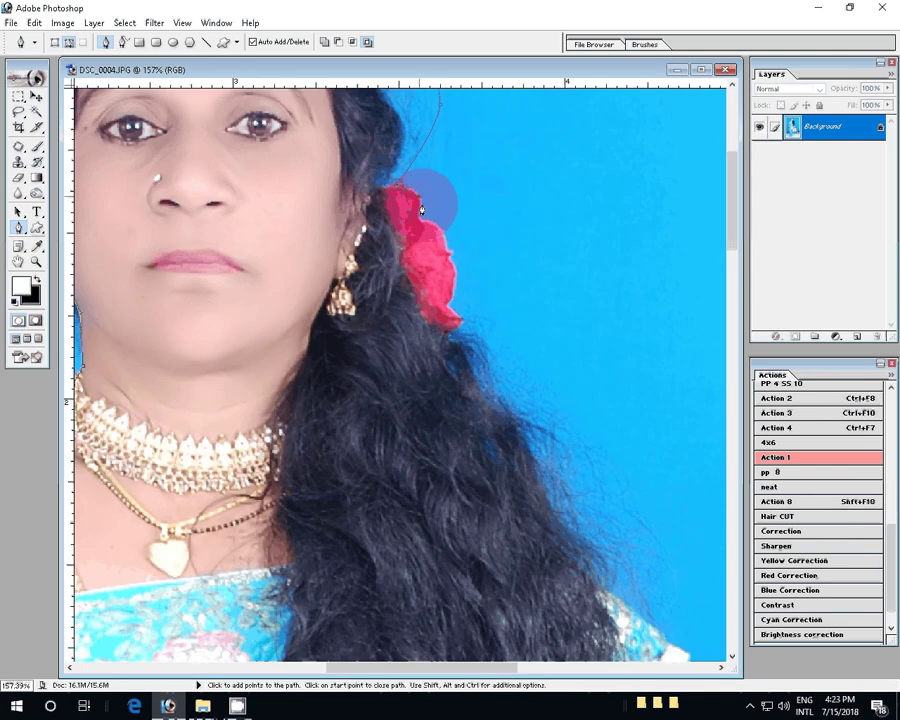
# - Trace the path around the red hair flower and down the hair edge
pyautogui.click(448, 263)
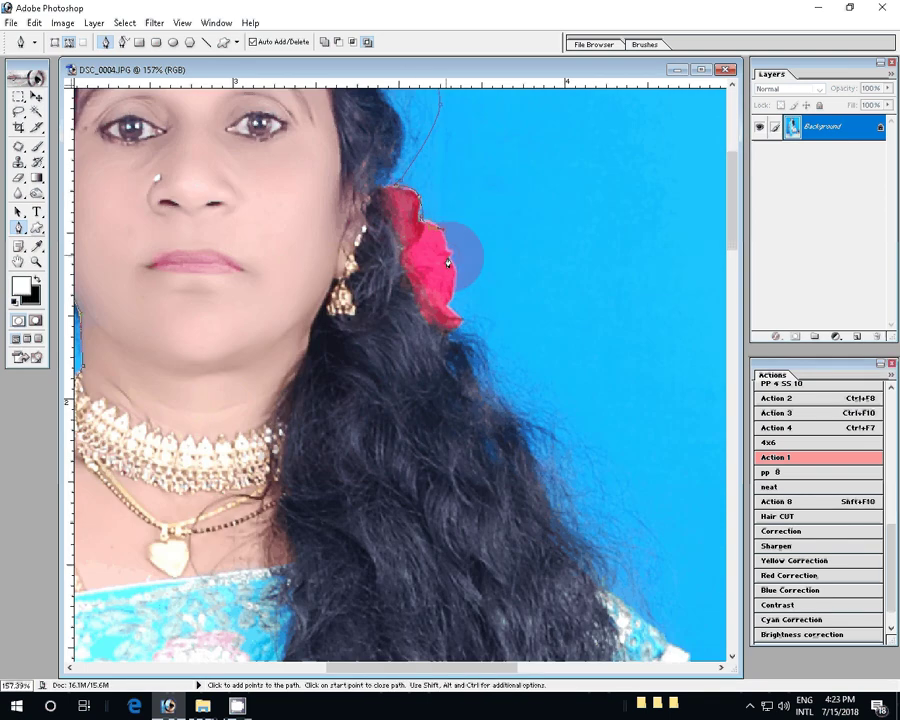
pyautogui.scroll(3, 448, 263)
pyautogui.moveTo(453, 396); pyautogui.dragTo(414, 462)
pyautogui.keyDown('ctrl'); pyautogui.click(508, 468); pyautogui.keyUp('ctrl')
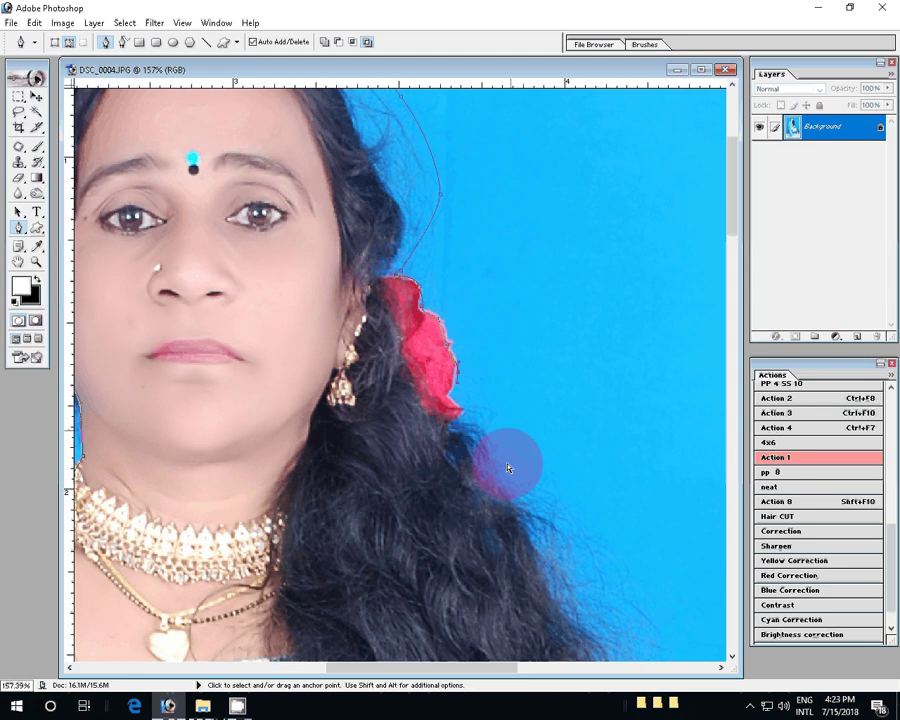
pyautogui.click(508, 435)
pyautogui.click(527, 461)
pyautogui.click(573, 504)
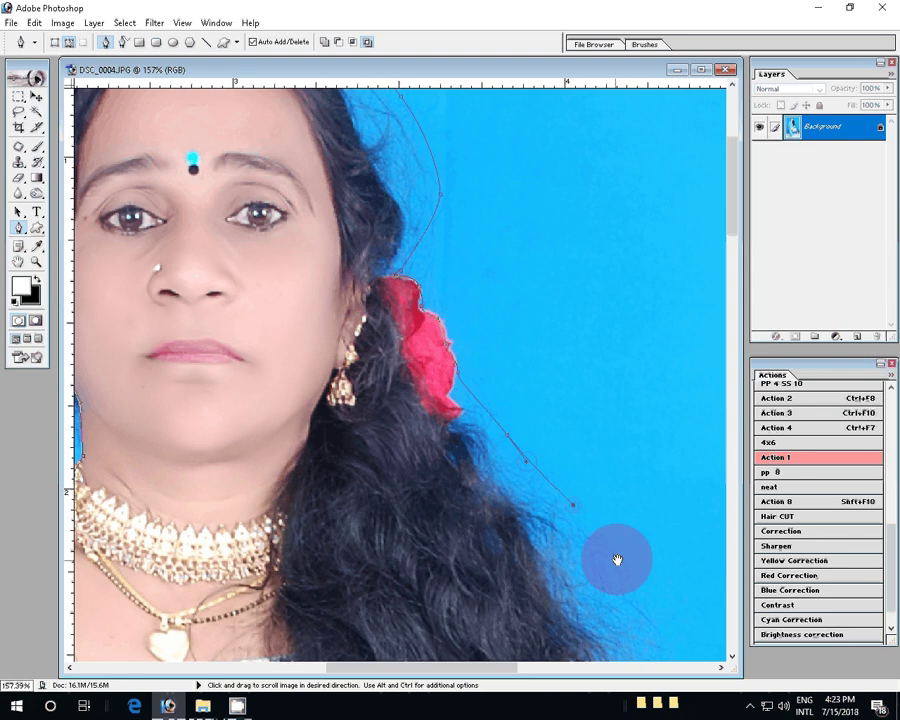
# - Continue the path down the lower hair to the shoulder and back
pyautogui.click(455, 258)
pyautogui.click(462, 312)
pyautogui.moveTo(617, 560)
pyautogui.mouseDown()
pyautogui.moveTo(480, 392)
pyautogui.moveTo(446, 254)
pyautogui.mouseUp()
pyautogui.click(466, 347)
pyautogui.click(644, 6)
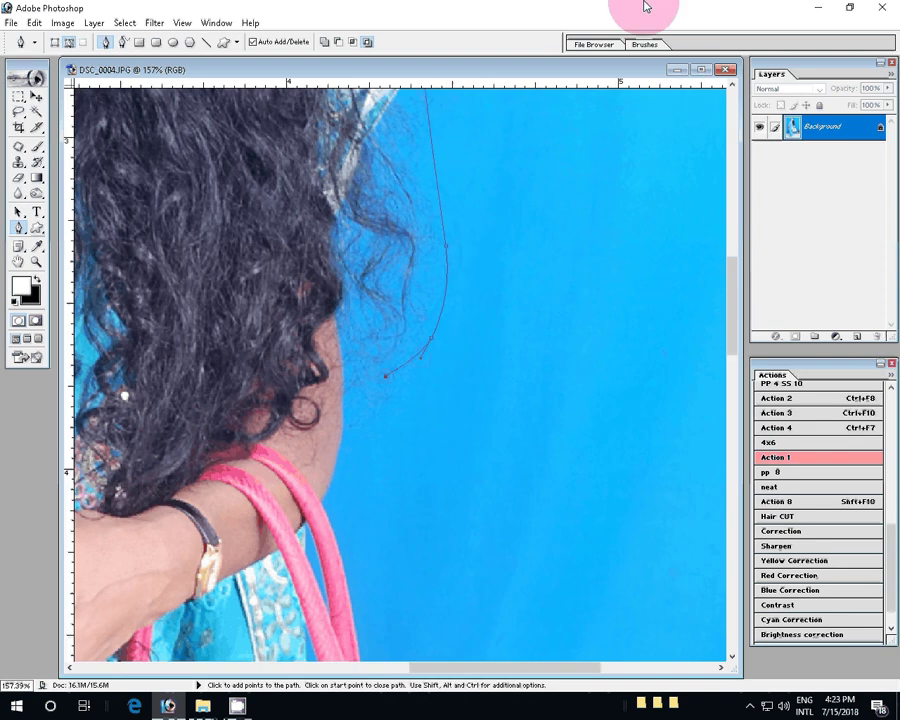
pyautogui.click(344, 411)
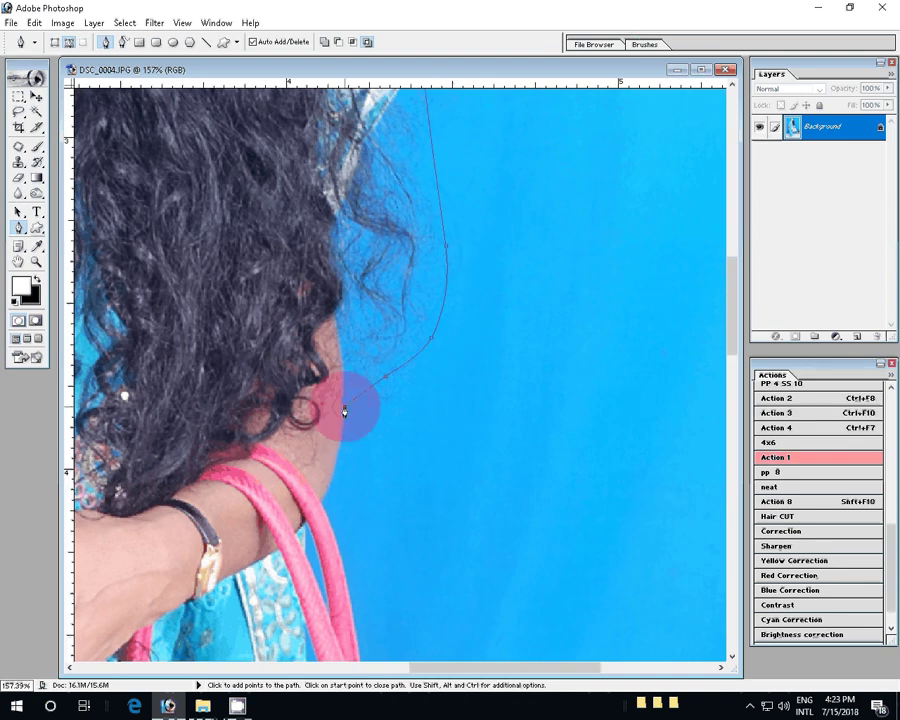
pyautogui.click(324, 503)
# - Trace the path down the bag strap and around the bag's top corner
pyautogui.scroll(-5, 356, 270)
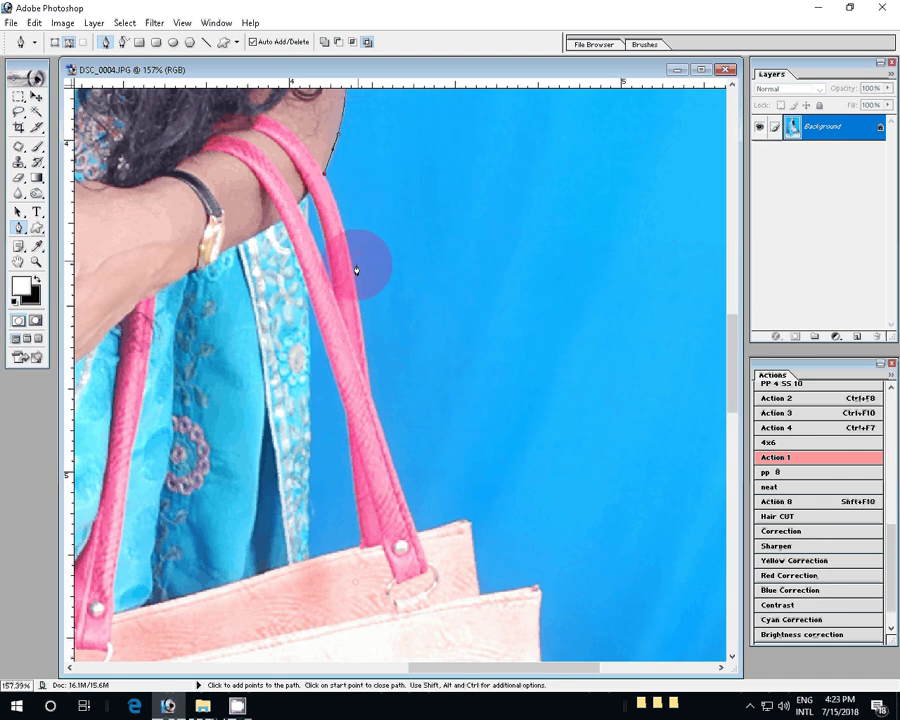
pyautogui.click(308, 165)
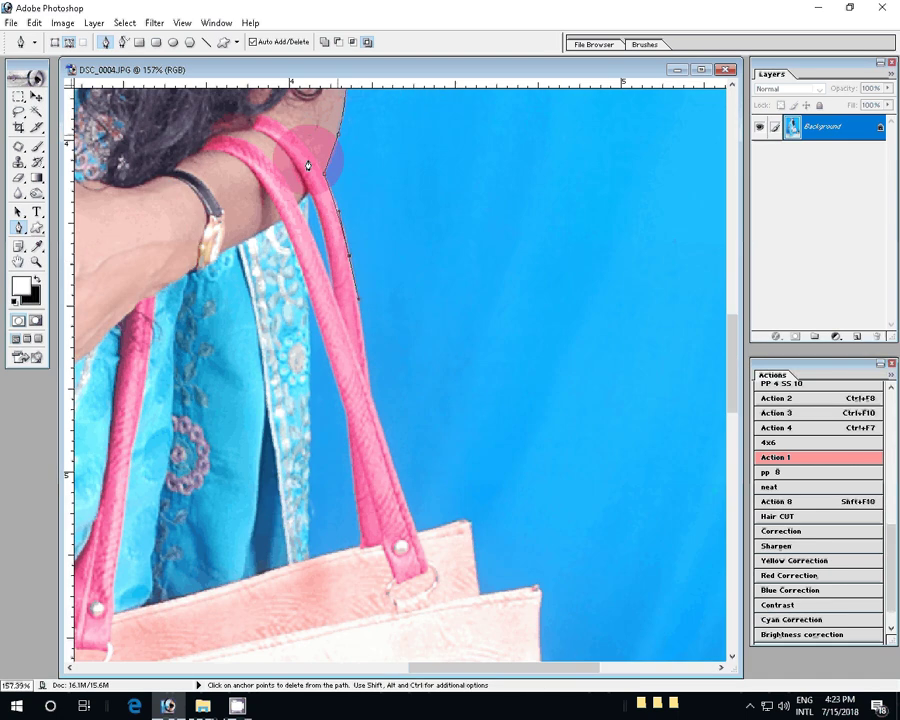
pyautogui.click(372, 399)
pyautogui.click(412, 531)
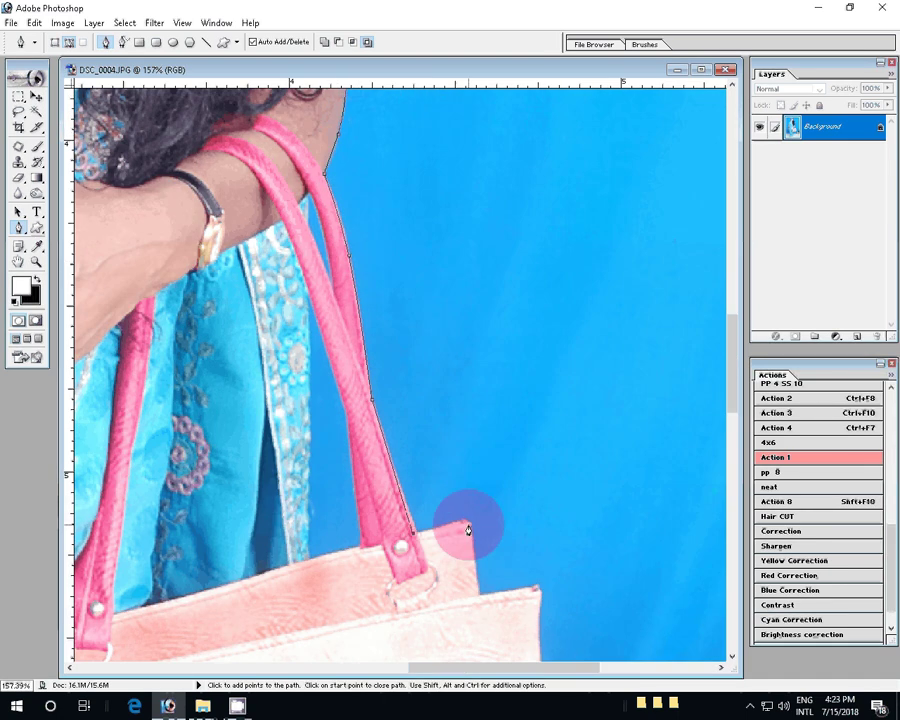
pyautogui.click(477, 595)
pyautogui.click(530, 600)
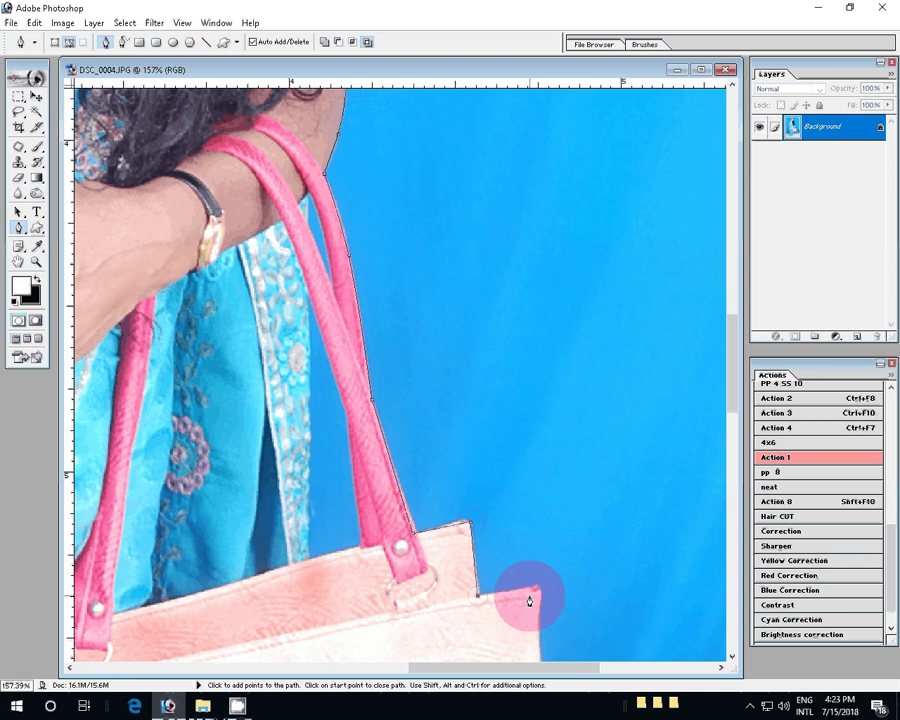
pyautogui.moveTo(530, 600); pyautogui.dragTo(463, 240)
# - Trace the path down the bag's right edge and along its bottom
pyautogui.click(458, 241)
pyautogui.click(462, 291)
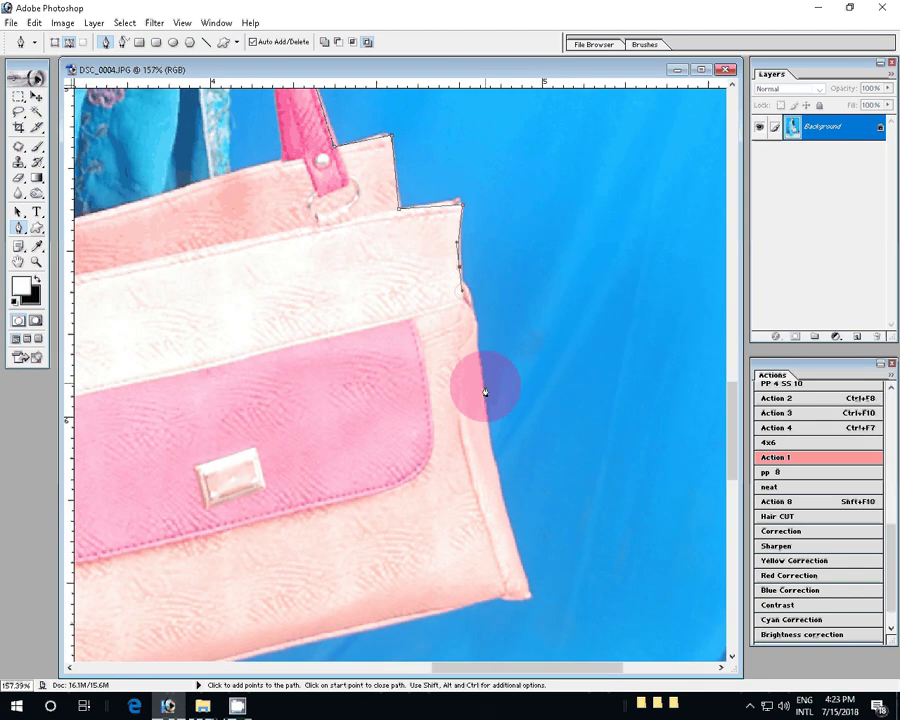
pyautogui.click(485, 393)
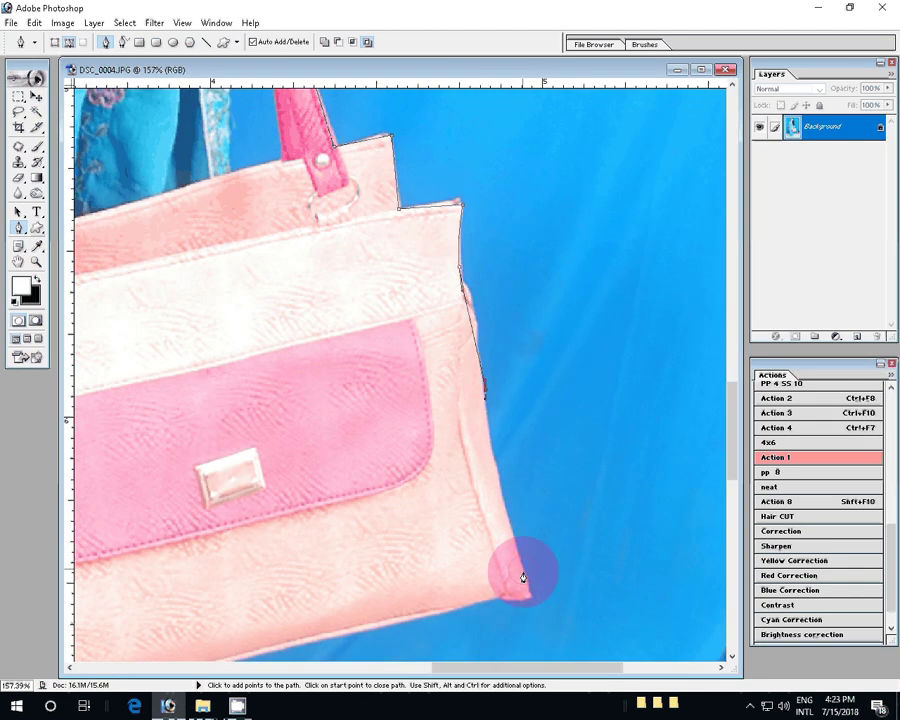
pyautogui.click(522, 575)
pyautogui.click(441, 614)
pyautogui.scroll(-5, 441, 614)
pyautogui.hscroll(-5, 527, 489)
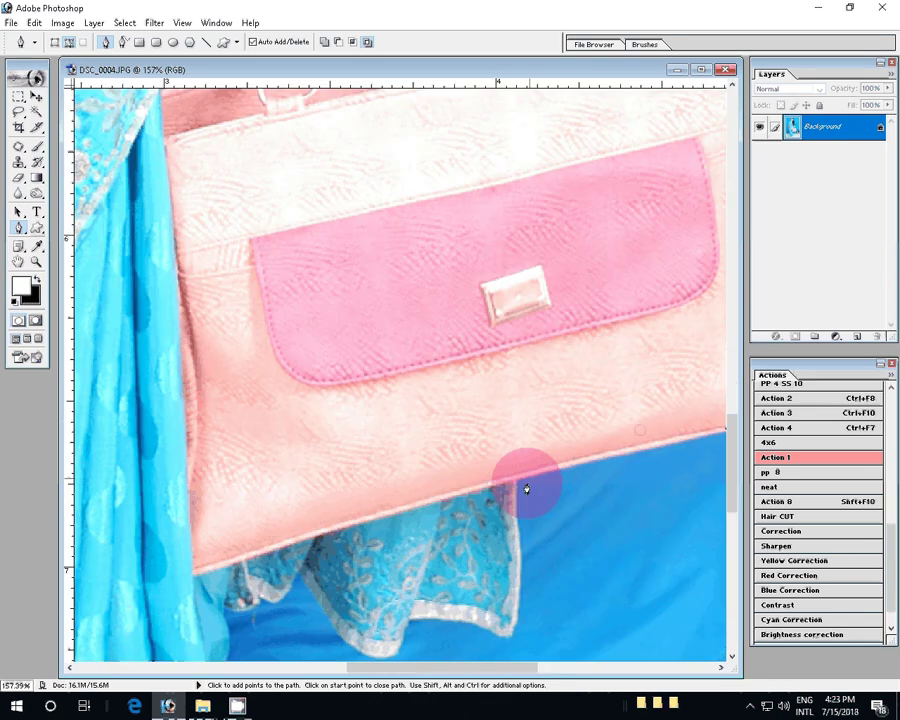
pyautogui.moveTo(527, 489); pyautogui.dragTo(524, 297)
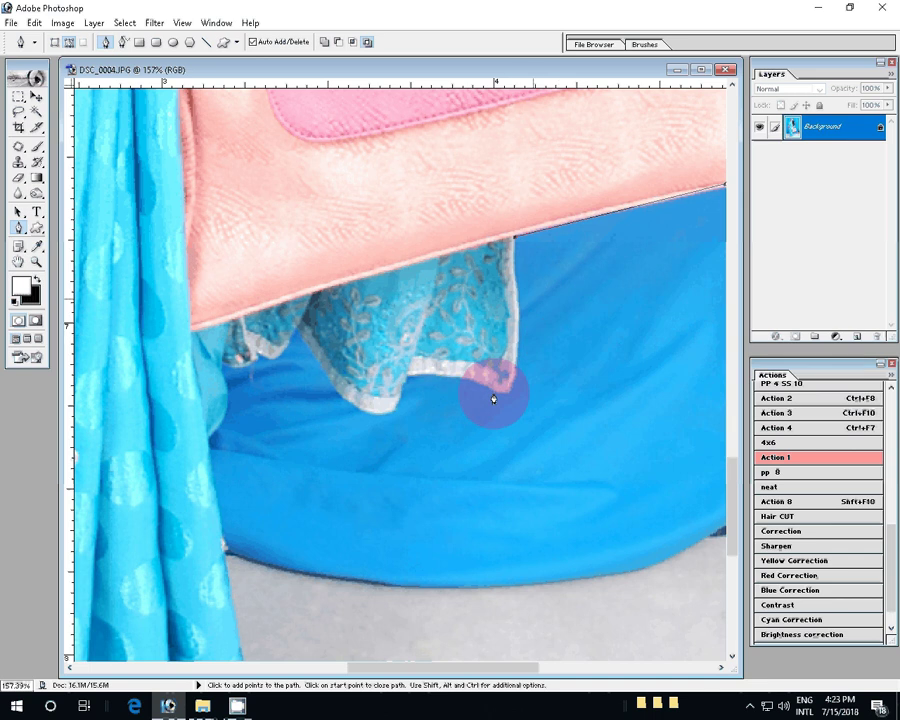
# - Curve the path down the fabric and along the lace hem to the sari edge
pyautogui.moveTo(515, 328)
pyautogui.mouseDown()
pyautogui.moveTo(515, 352)
pyautogui.moveTo(436, 377)
pyautogui.mouseUp()
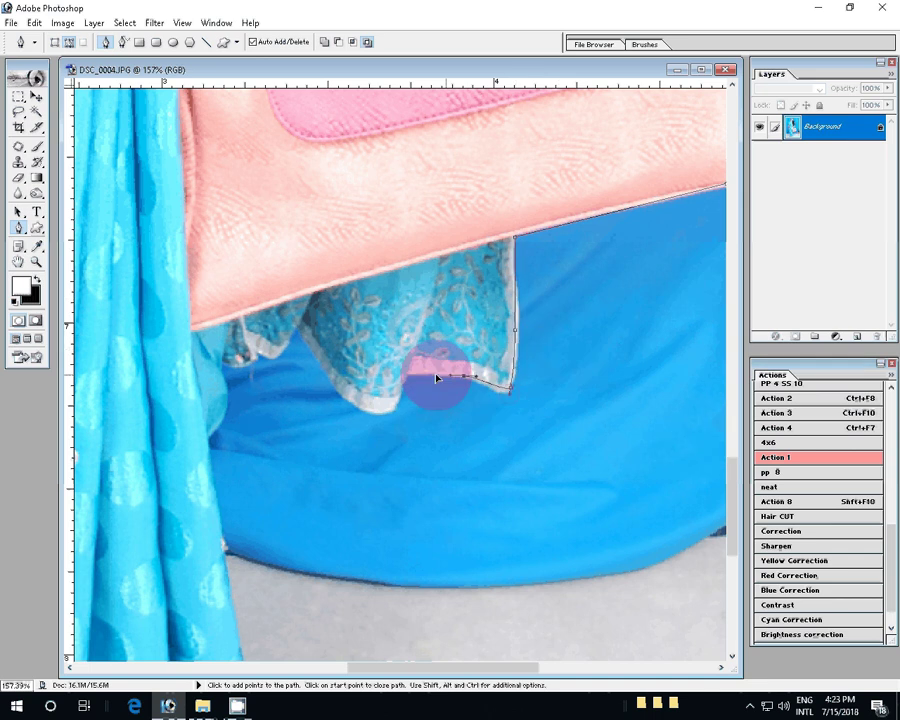
pyautogui.moveTo(394, 408); pyautogui.dragTo(354, 409)
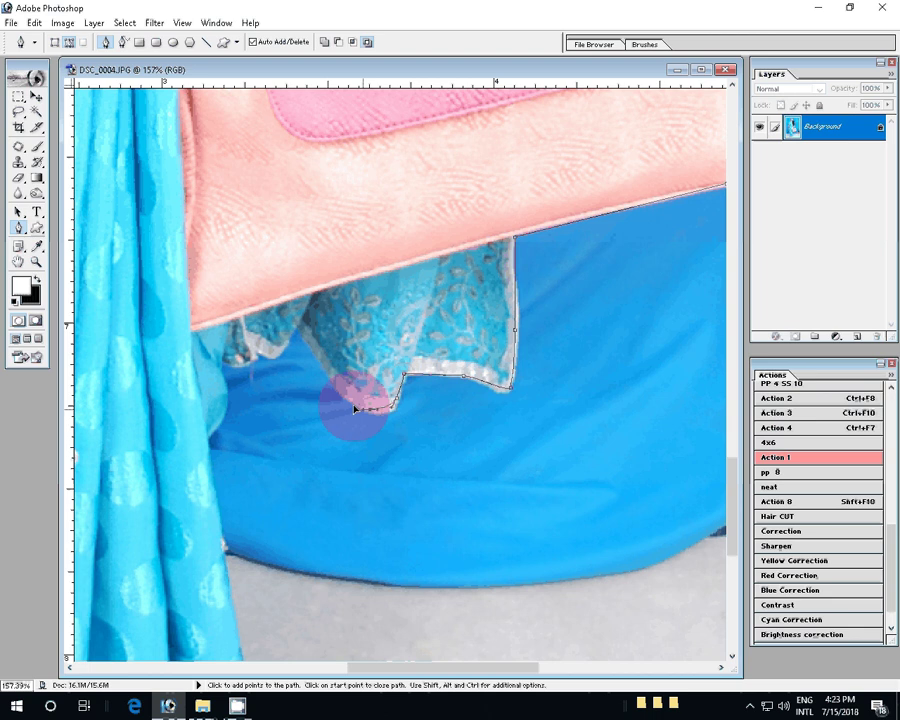
pyautogui.click(303, 336)
pyautogui.moveTo(303, 336)
pyautogui.mouseDown()
pyautogui.moveTo(271, 369)
pyautogui.moveTo(237, 366)
pyautogui.mouseUp()
pyautogui.click(224, 361)
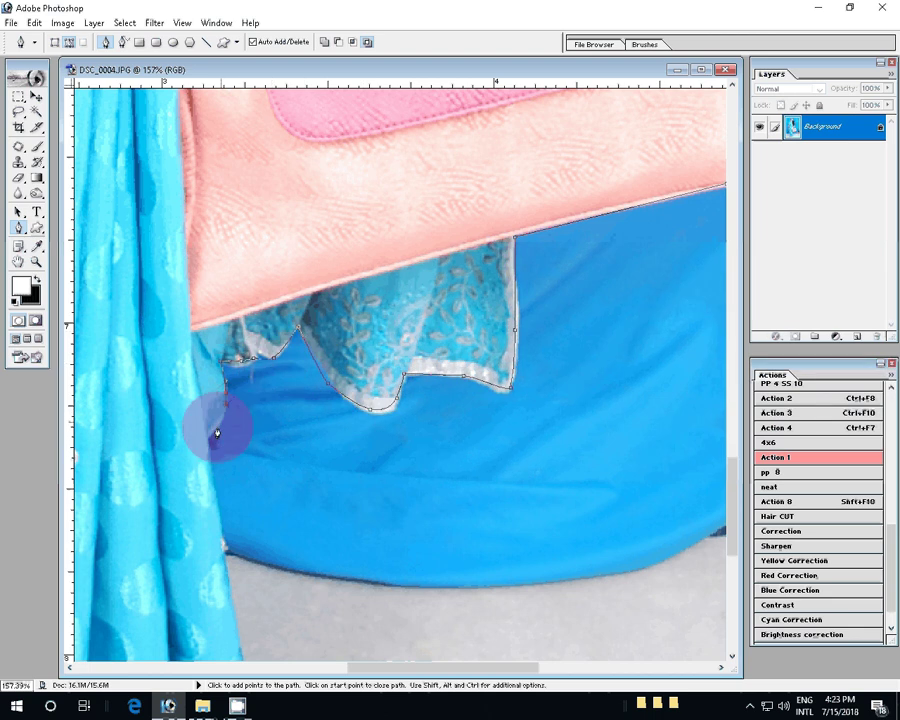
# - Trace down the sari's right edge and lower border, closing the path at its start
pyautogui.moveTo(217, 433)
pyautogui.mouseDown()
pyautogui.moveTo(314, 349)
pyautogui.moveTo(365, 273)
pyautogui.mouseUp()
pyautogui.click(355, 266)
pyautogui.click(364, 342)
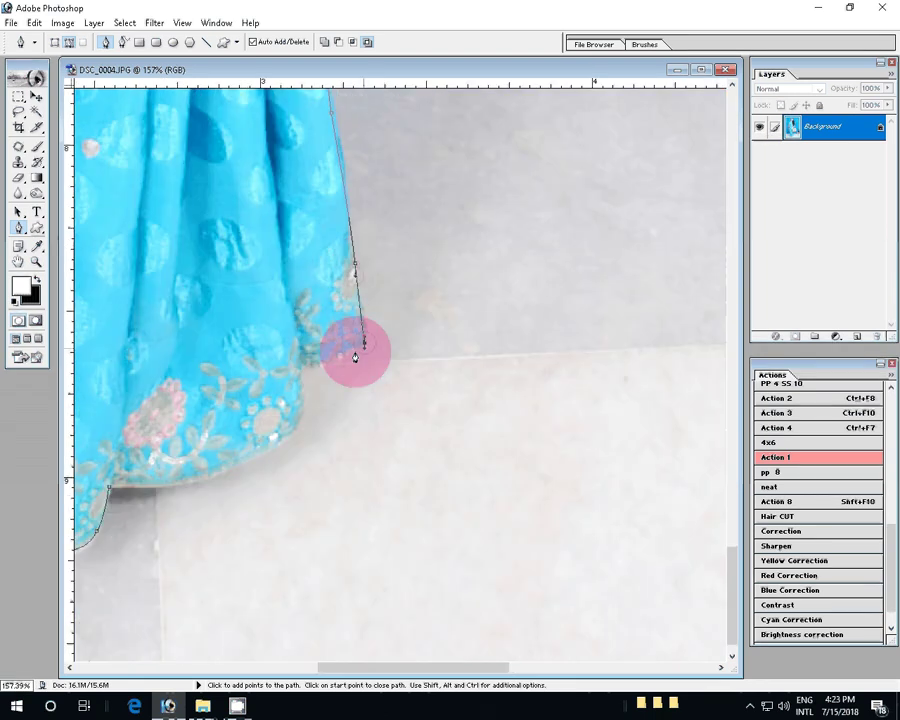
pyautogui.moveTo(308, 362)
pyautogui.mouseDown()
pyautogui.moveTo(300, 362)
pyautogui.moveTo(476, 396)
pyautogui.mouseUp()
pyautogui.click(412, 436)
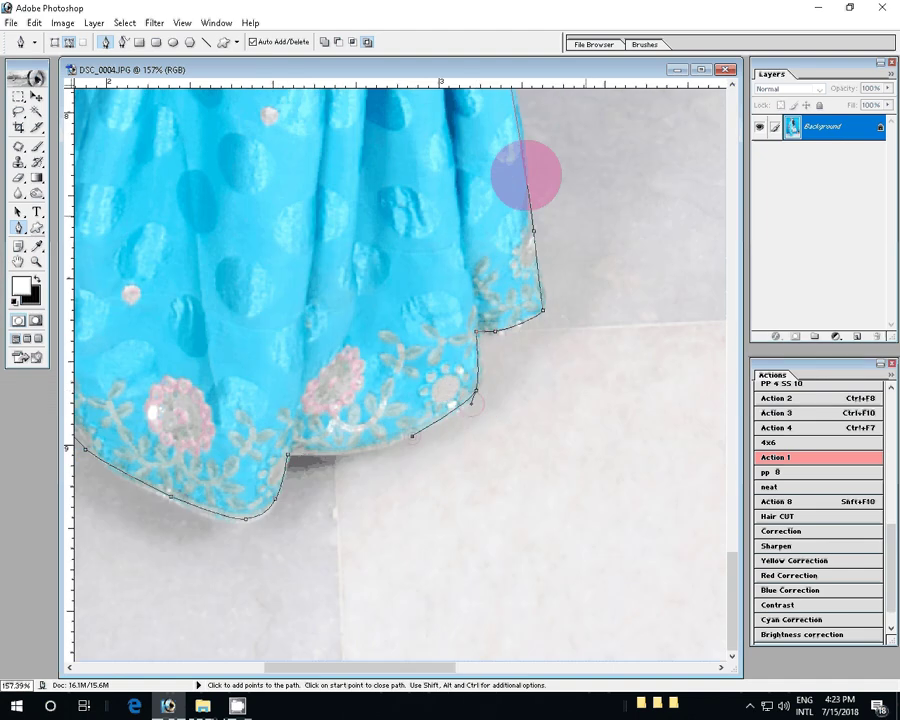
pyautogui.click(287, 456)
pyautogui.click(287, 456)
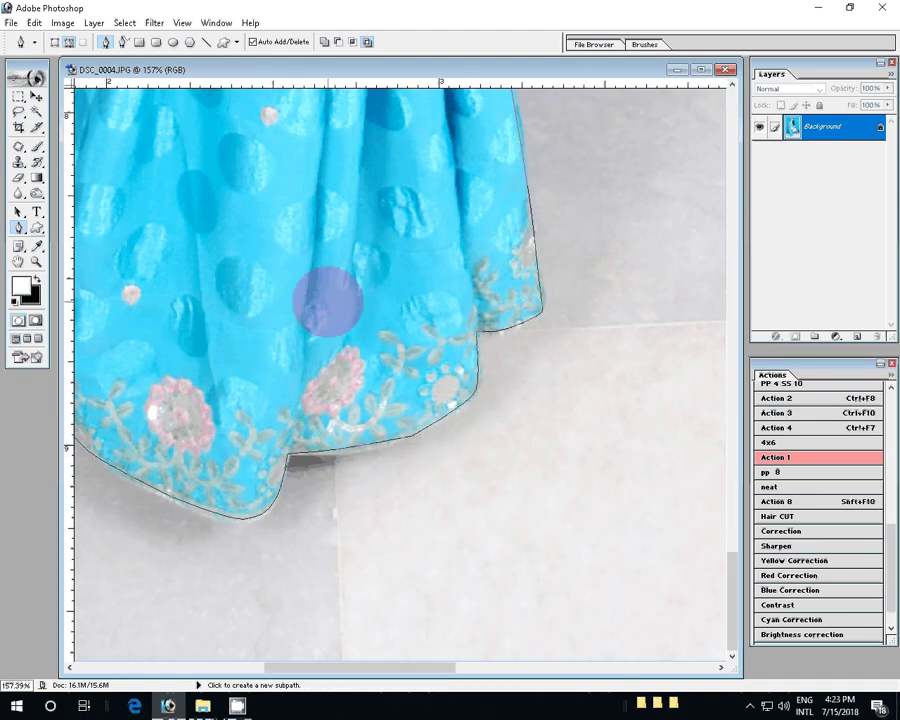
# - Turn the path into a selection, copy it to Layer 1, and hide Background
pyautogui.rightClick(328, 303)
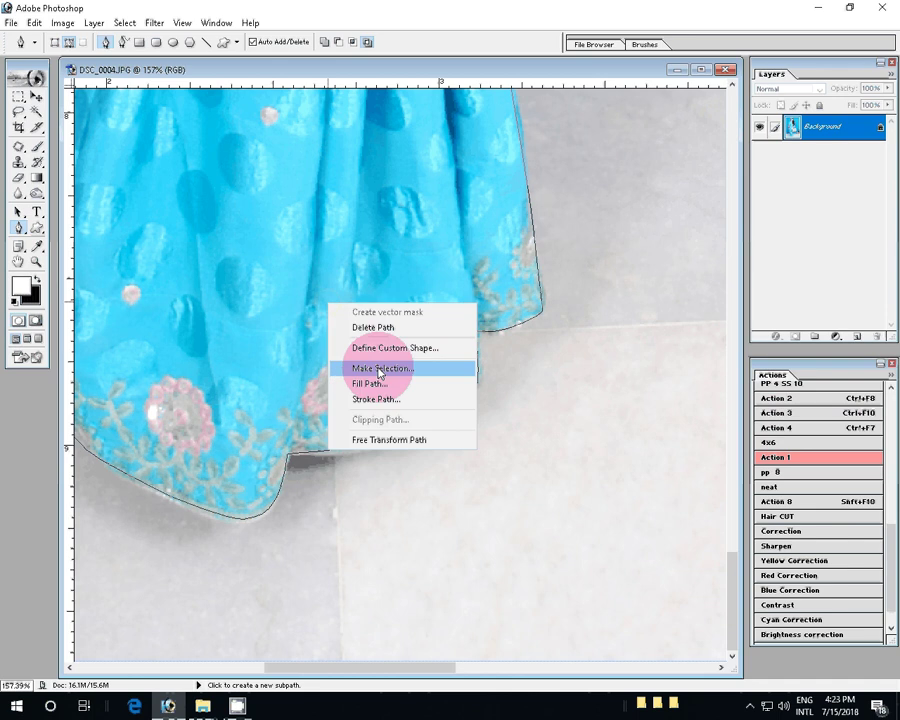
pyautogui.click(379, 370)
pyautogui.click(530, 298)
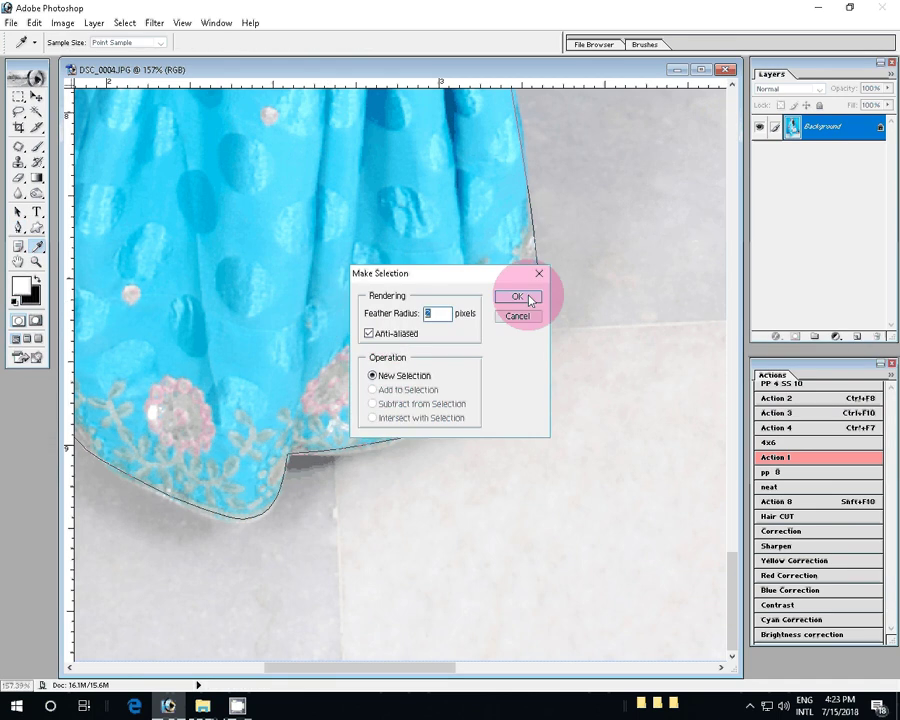
pyautogui.hotkey('ctrl', 'j')
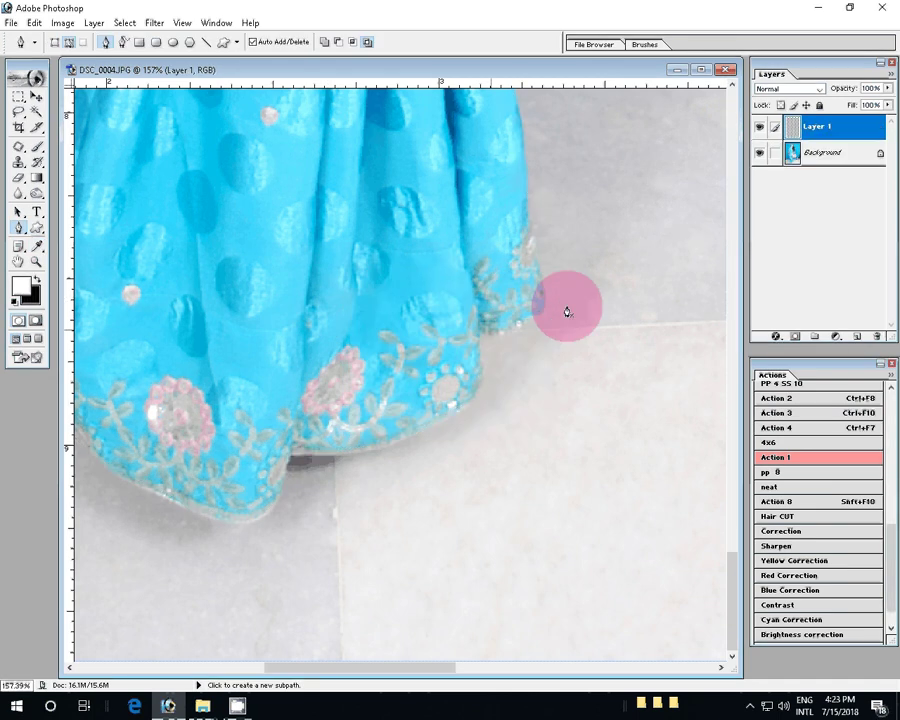
pyautogui.press('z')
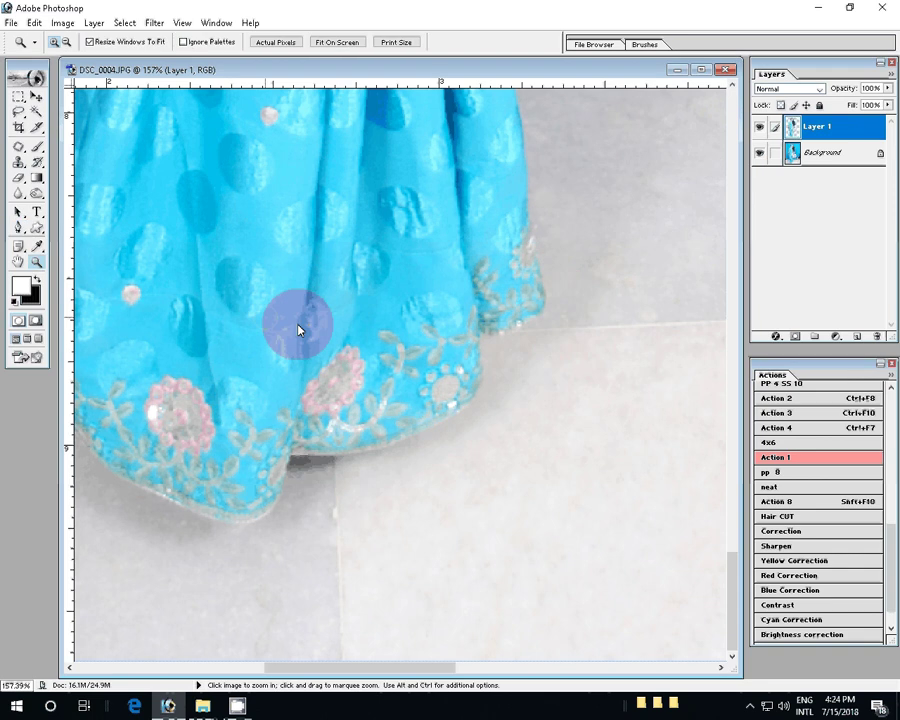
pyautogui.hotkey('ctrl', '0')
pyautogui.click(759, 153)
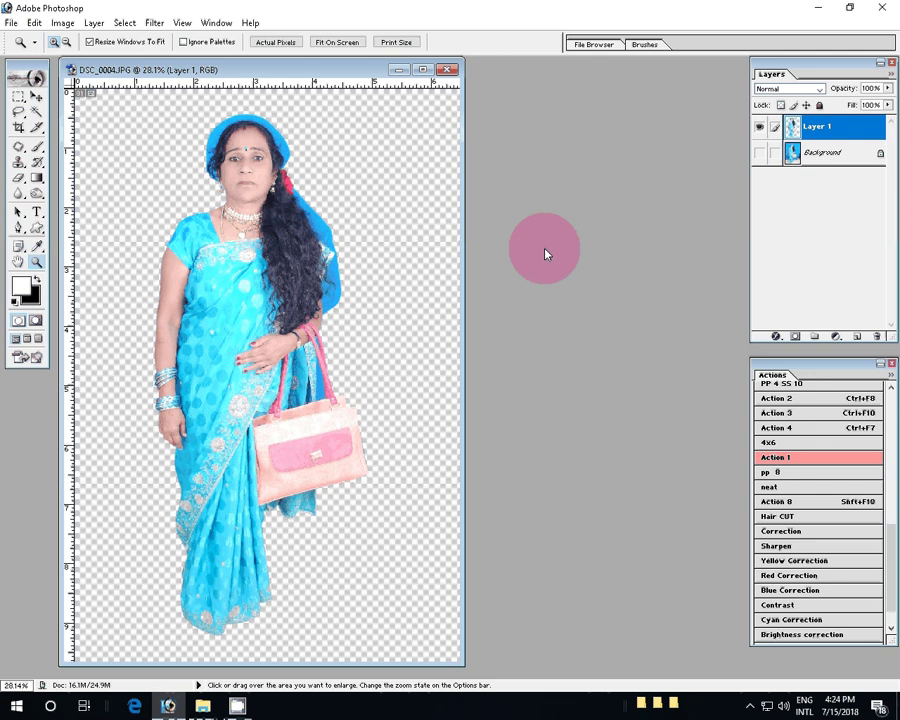
# - In File Explorer, navigate to the Backgrounds\1 folder
pyautogui.click(203, 706)
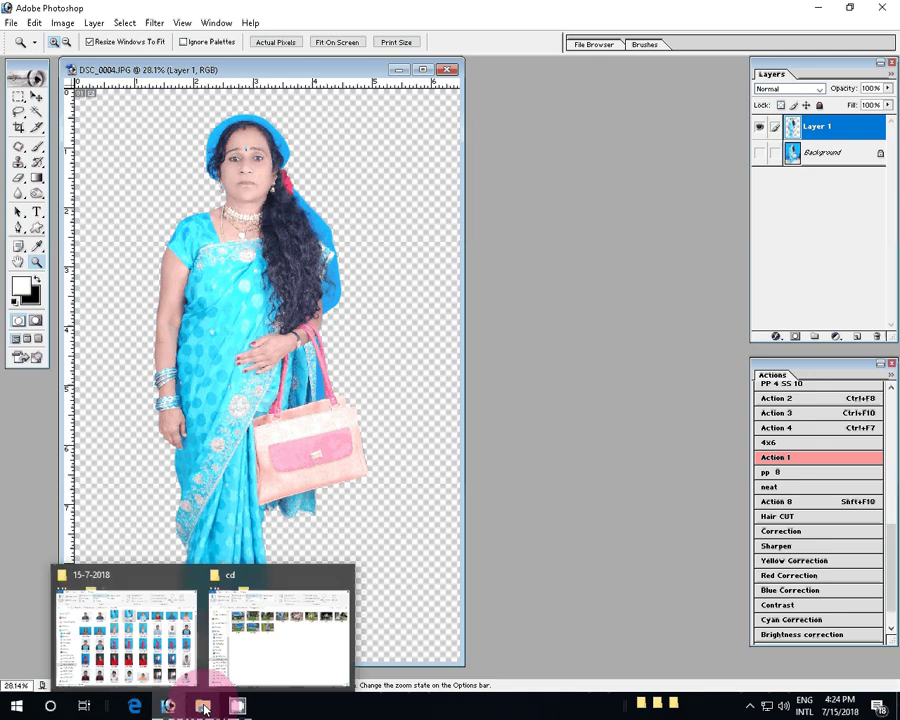
pyautogui.click(268, 666)
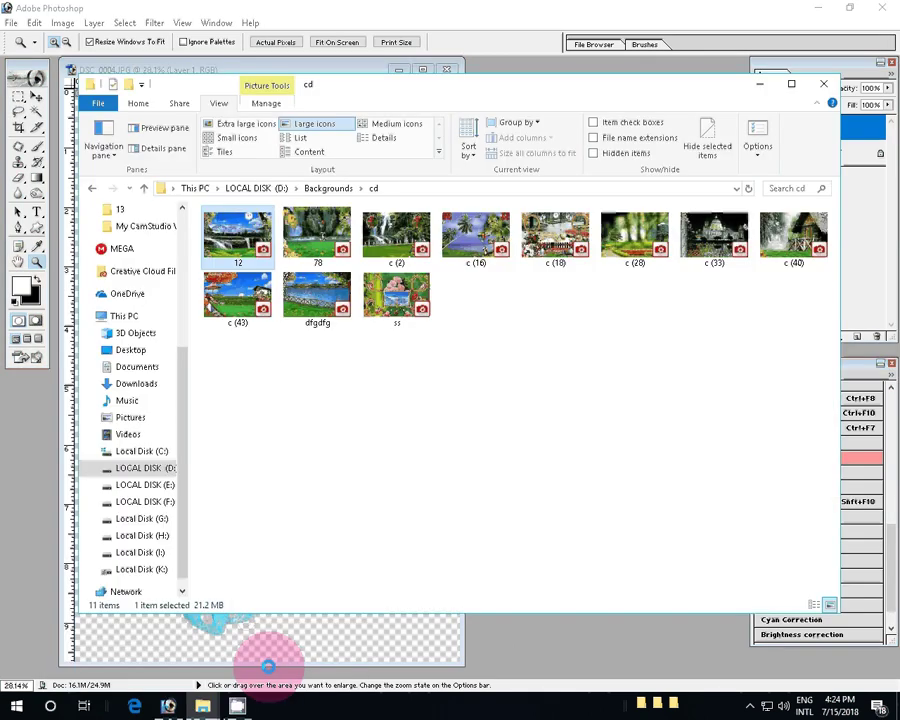
pyautogui.click(144, 191)
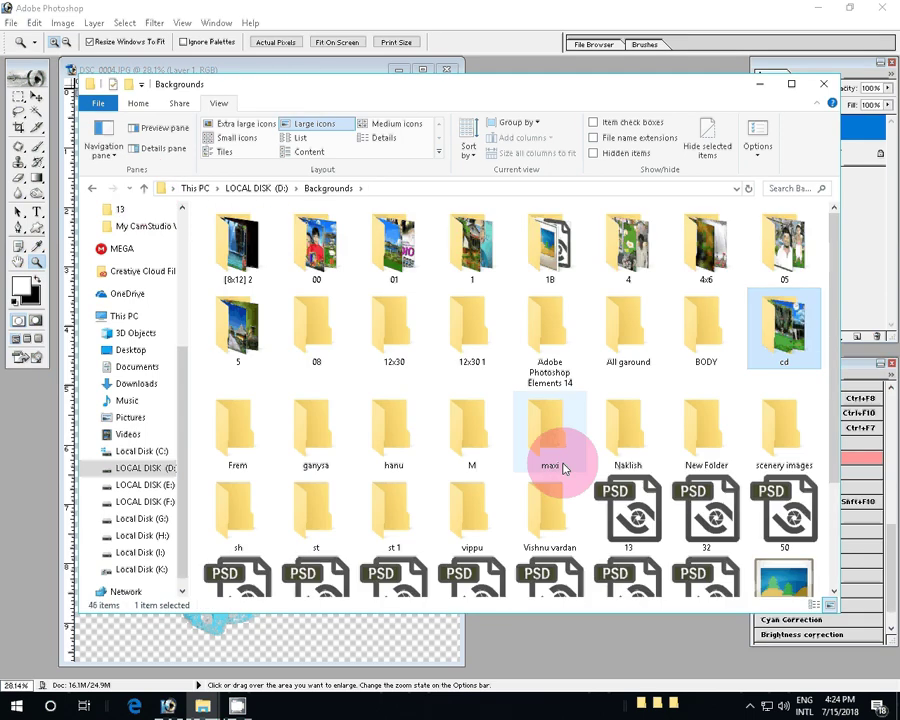
pyautogui.click(485, 253)
pyautogui.doubleClick(485, 253)
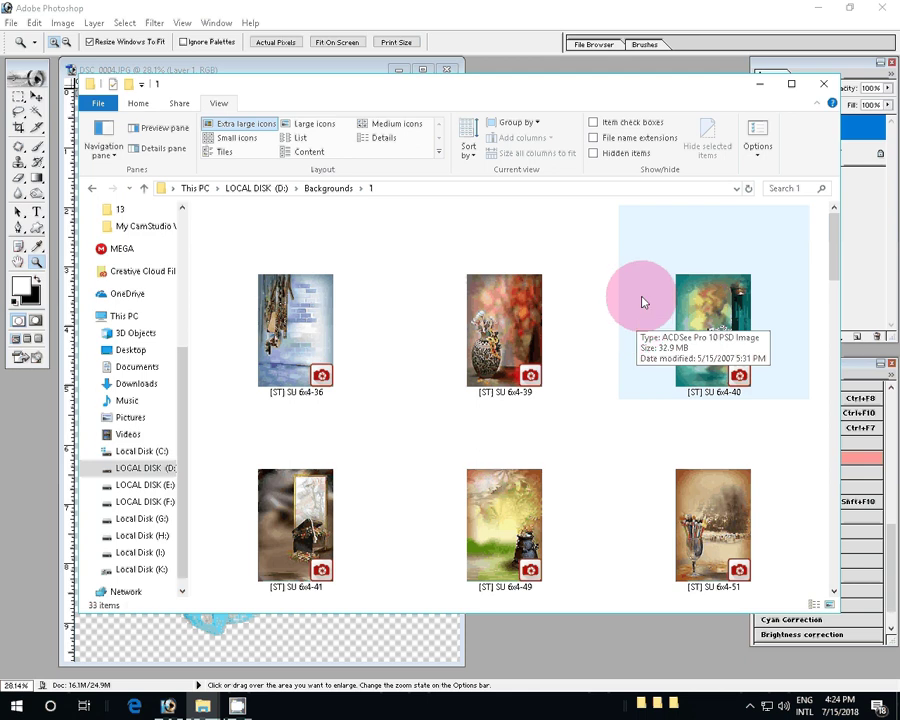
# - Open the [ST] SU 6x4-39 vase background in Photoshop
pyautogui.scroll(-2, 558, 486)
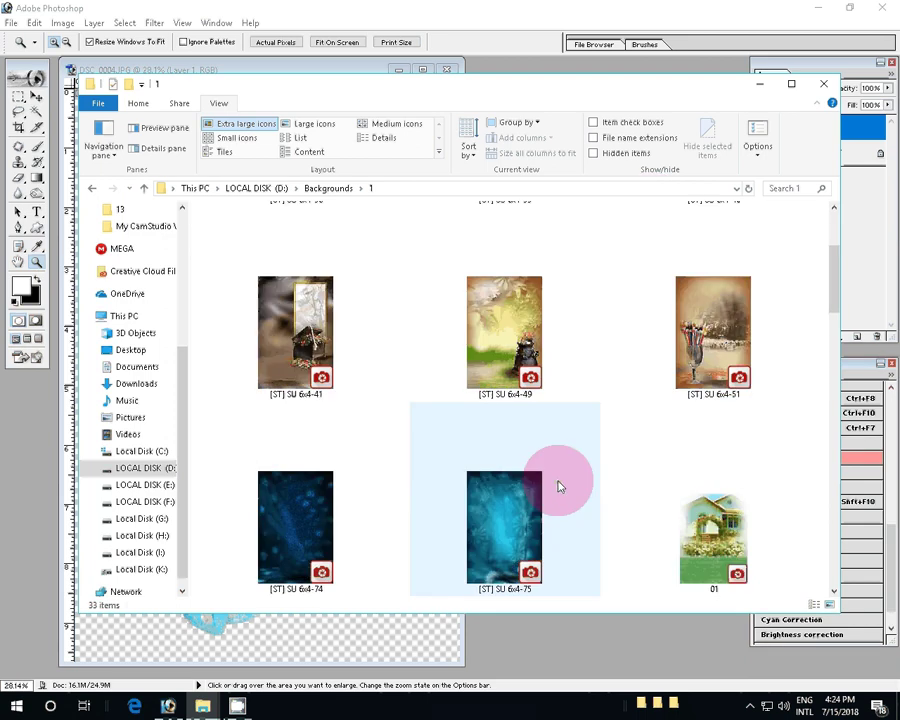
pyautogui.scroll(2, 558, 486)
pyautogui.click(511, 330)
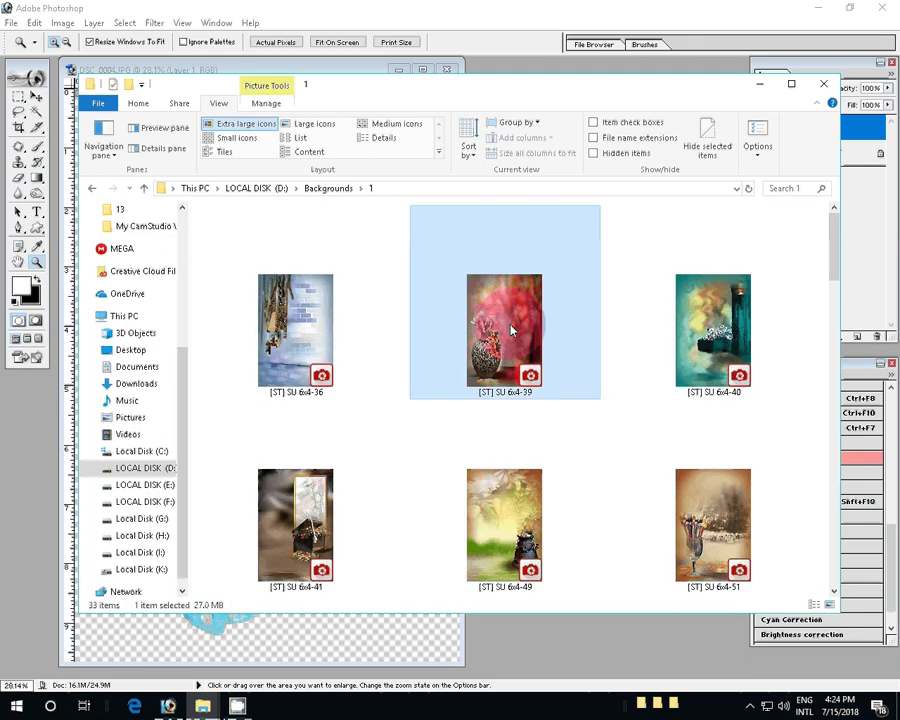
pyautogui.click(635, 632)
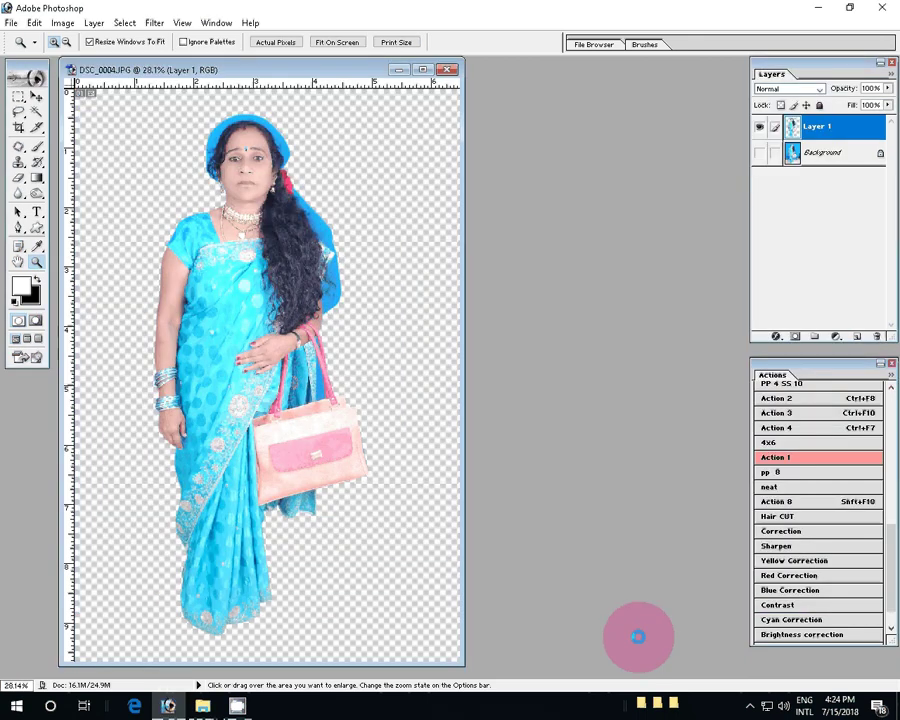
pyautogui.click(595, 323)
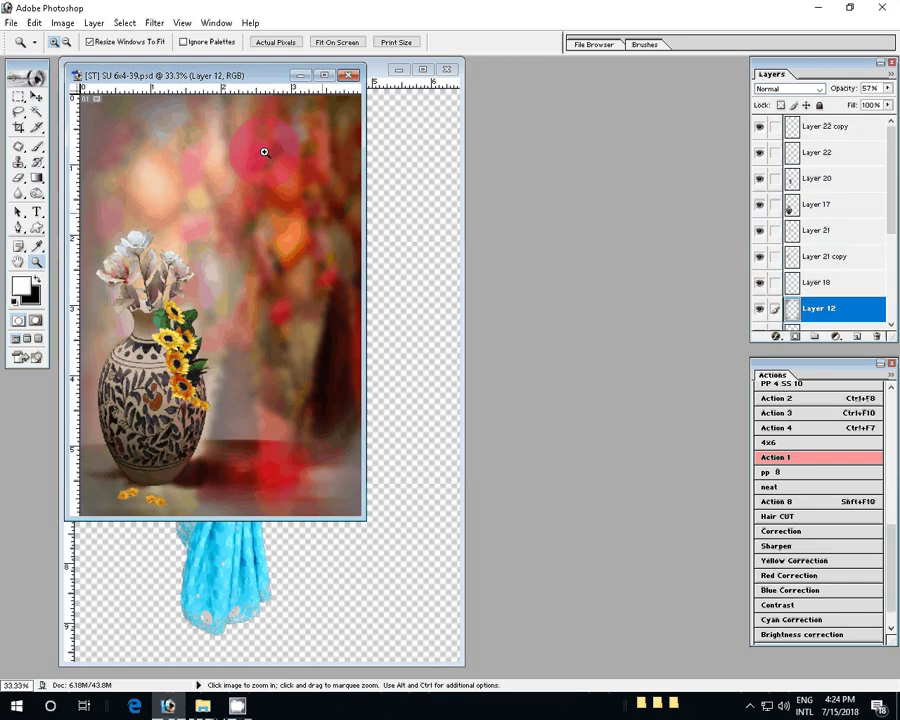
# - Resize the vase background to 6 inches wide, giving 6 × 9 in (1800 × 2700 px) at 300 ppi
pyautogui.rightClick(233, 76)
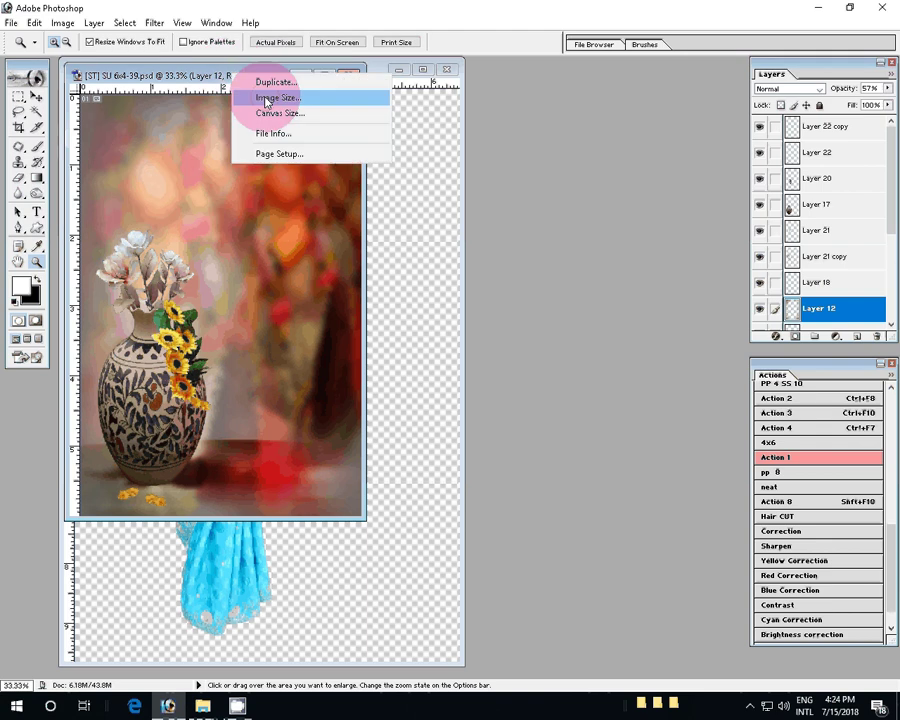
pyautogui.click(266, 98)
pyautogui.doubleClick(385, 362)
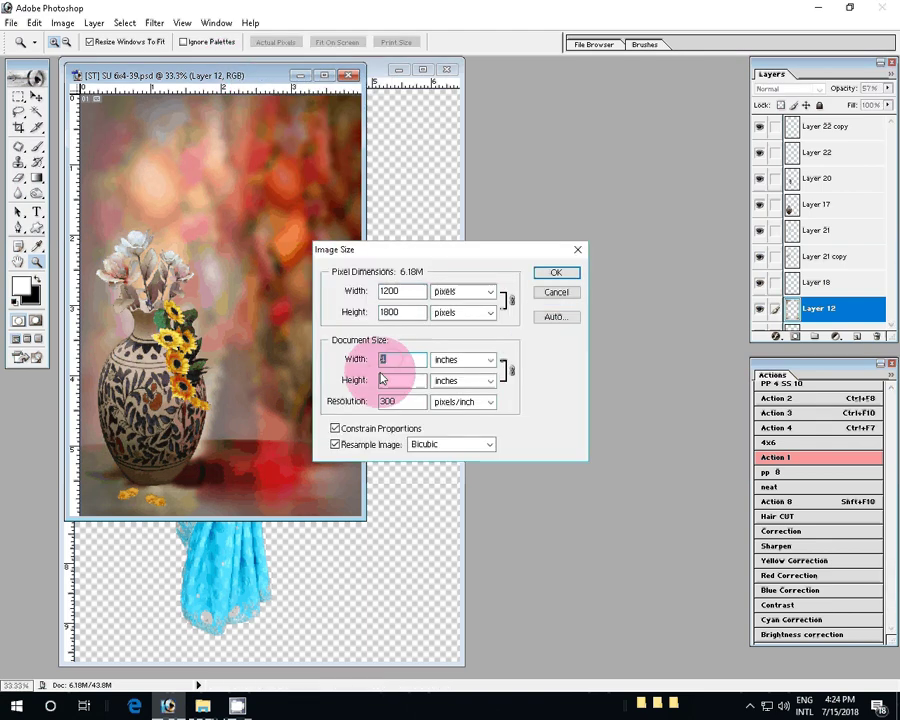
pyautogui.write('6')
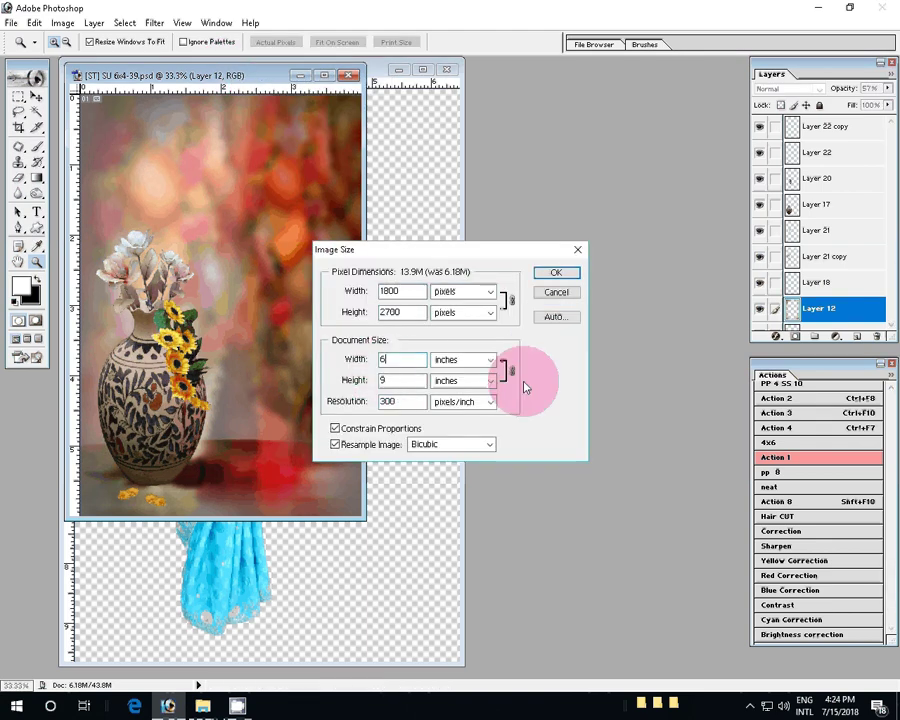
pyautogui.click(558, 273)
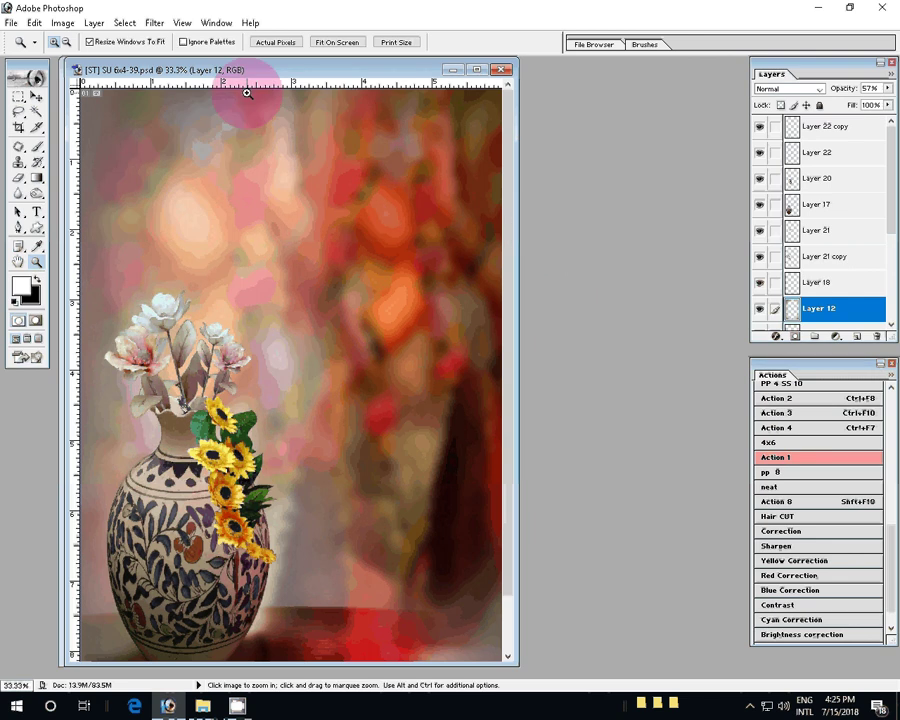
# - Drag the woman cutout into the vase background and place her right of the vase
pyautogui.click(337, 42)
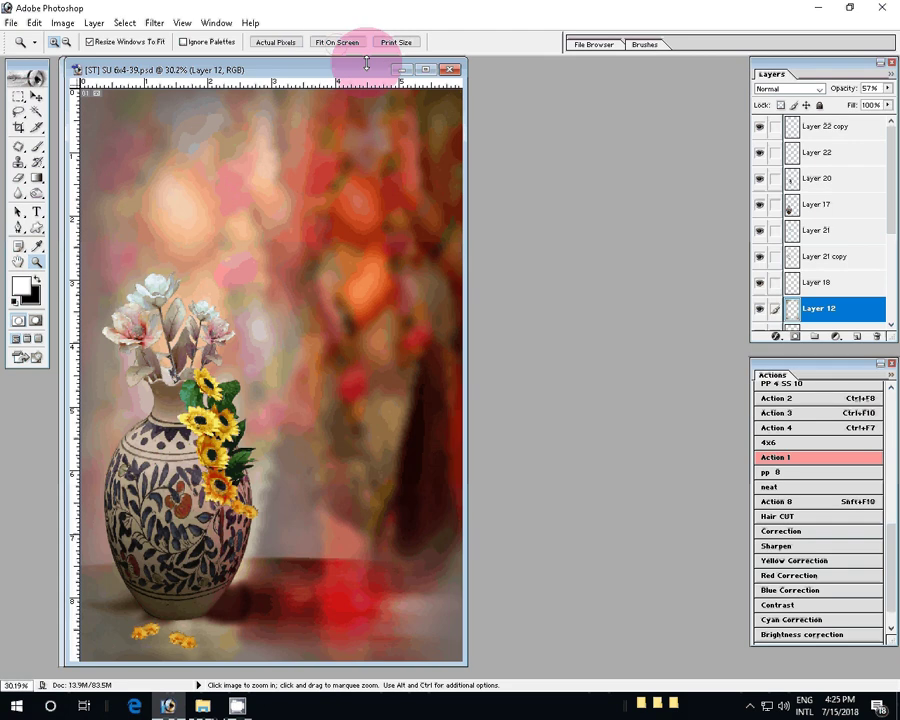
pyautogui.moveTo(337, 82); pyautogui.dragTo(501, 90)
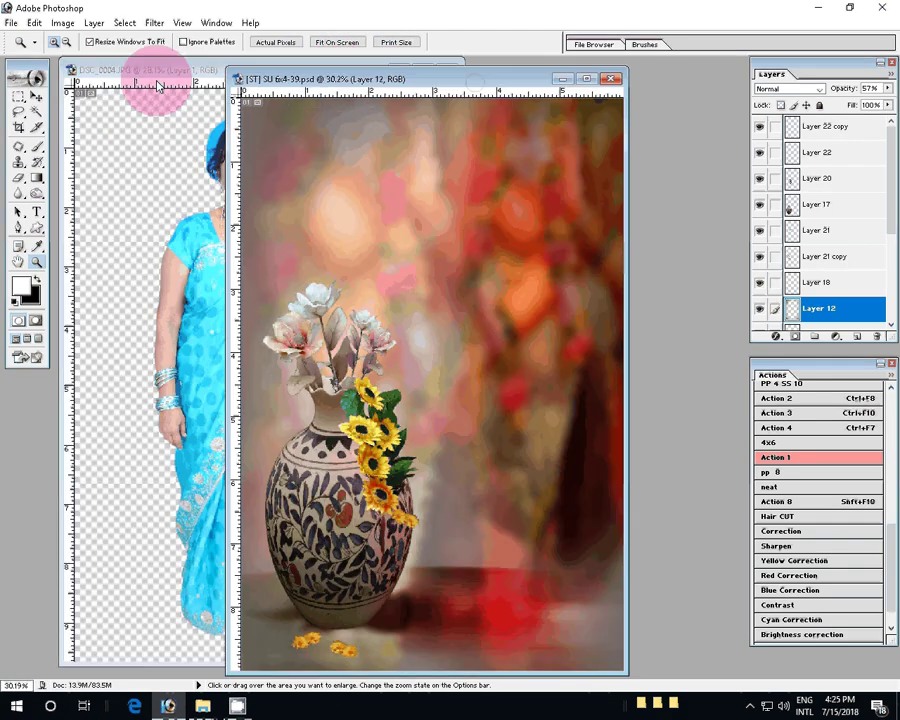
pyautogui.click(157, 85)
pyautogui.press('v')
pyautogui.moveTo(245, 190); pyautogui.dragTo(540, 290)
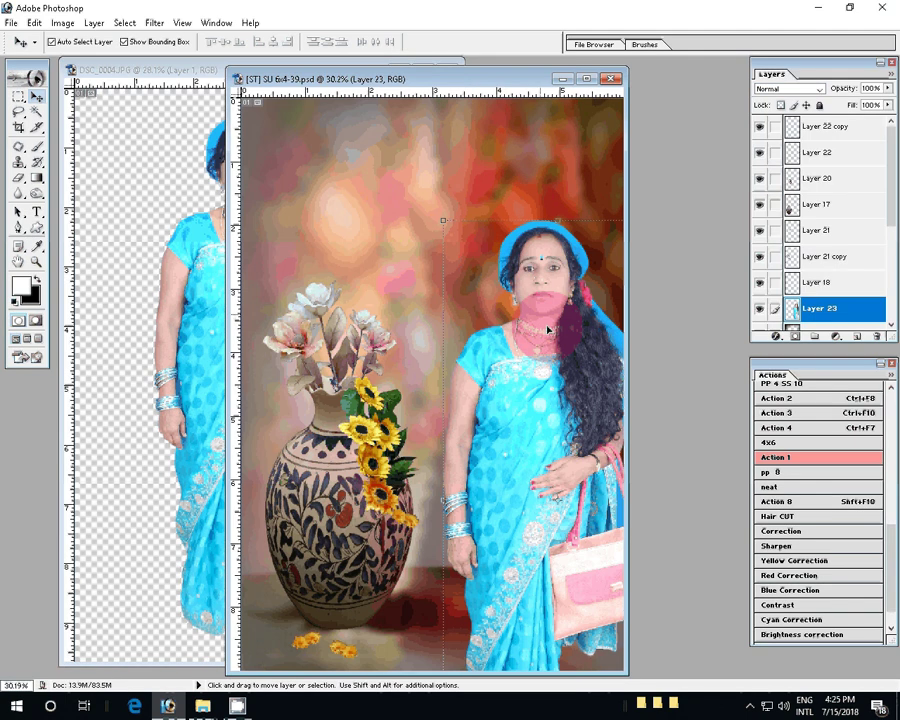
pyautogui.moveTo(547, 329); pyautogui.dragTo(481, 243)
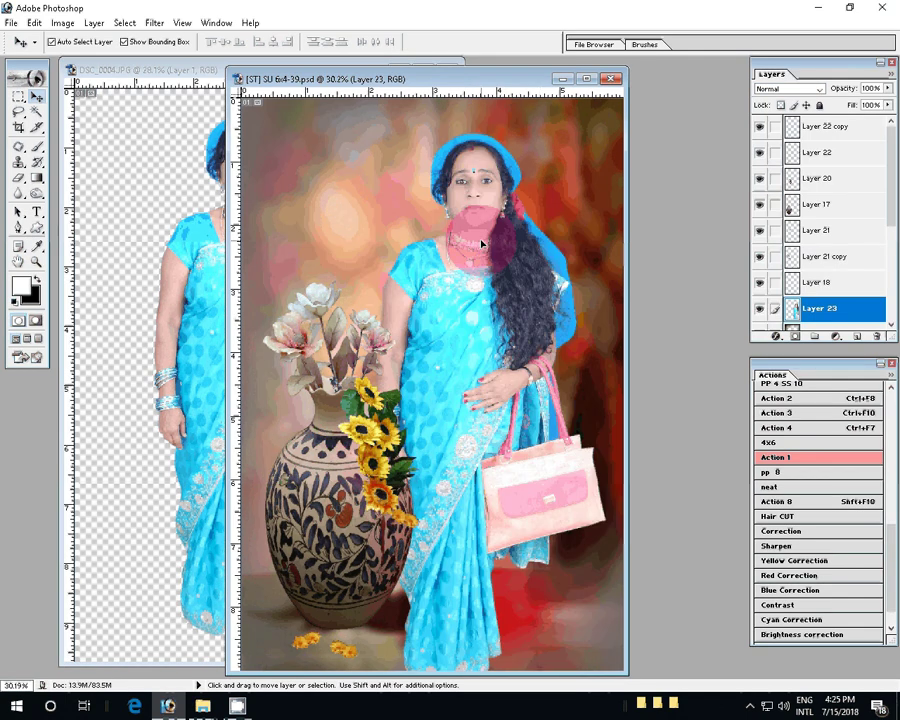
# - Scale the woman down to about 86.5% with Free Transform and commit
pyautogui.hotkey('ctrl', 't')
pyautogui.moveTo(607, 129)
pyautogui.mouseDown()
pyautogui.moveTo(586, 180)
pyautogui.moveTo(572, 154)
pyautogui.mouseUp()
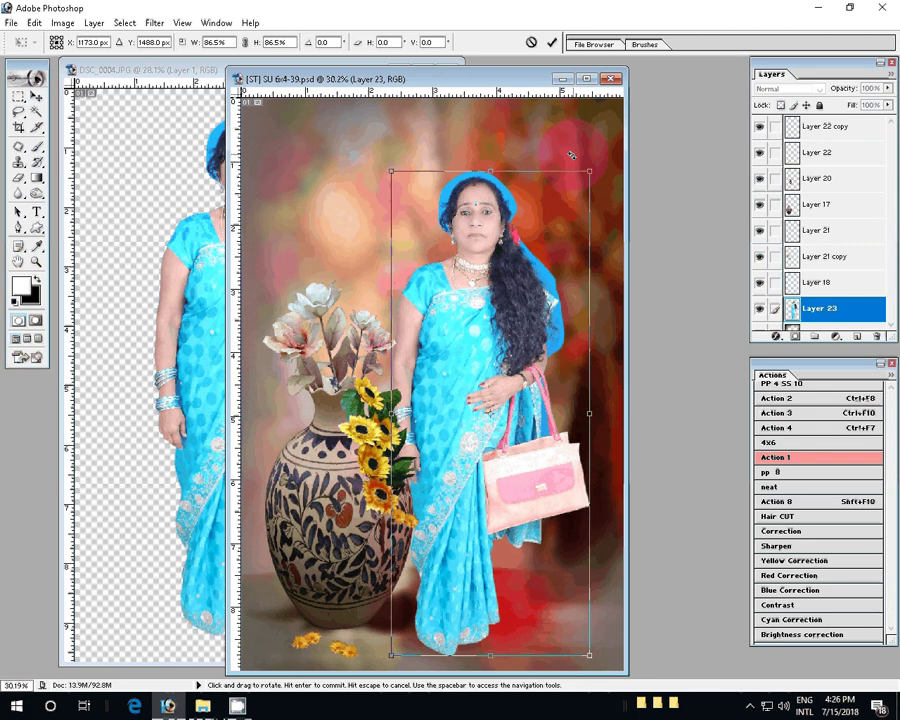
pyautogui.doubleClick(495, 257)
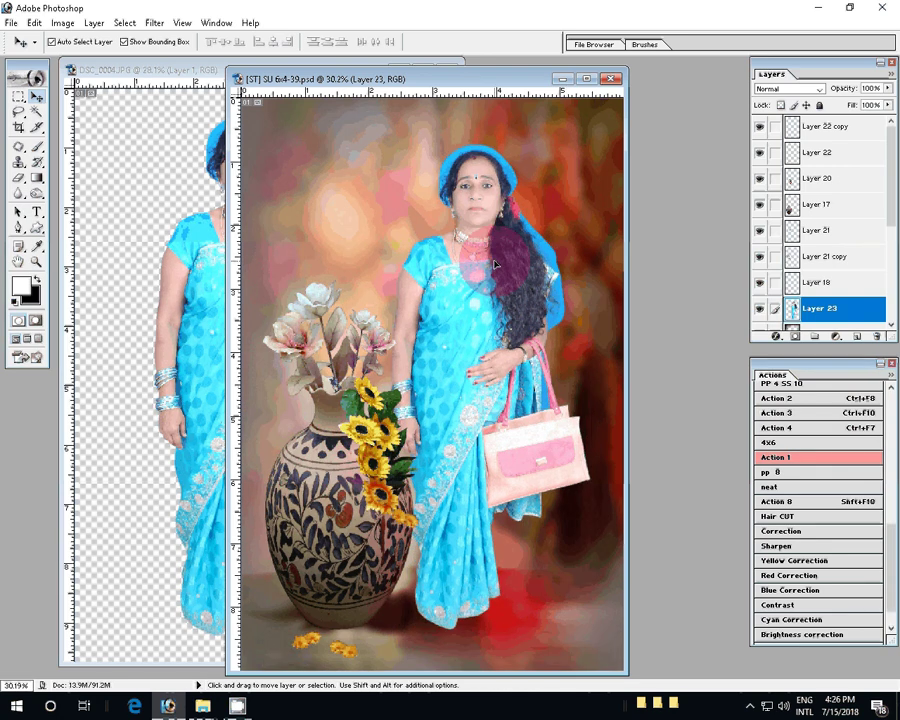
# - Apply Levels to the woman's layer, raising the black input to 34
pyautogui.hotkey('ctrl', 'l')
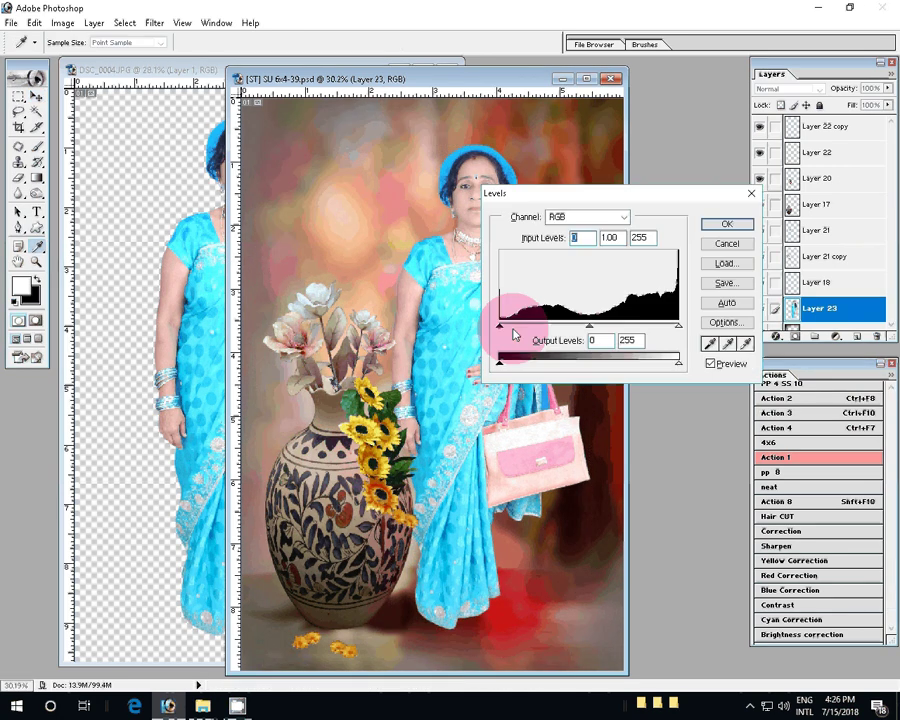
pyautogui.moveTo(514, 331); pyautogui.dragTo(523, 328)
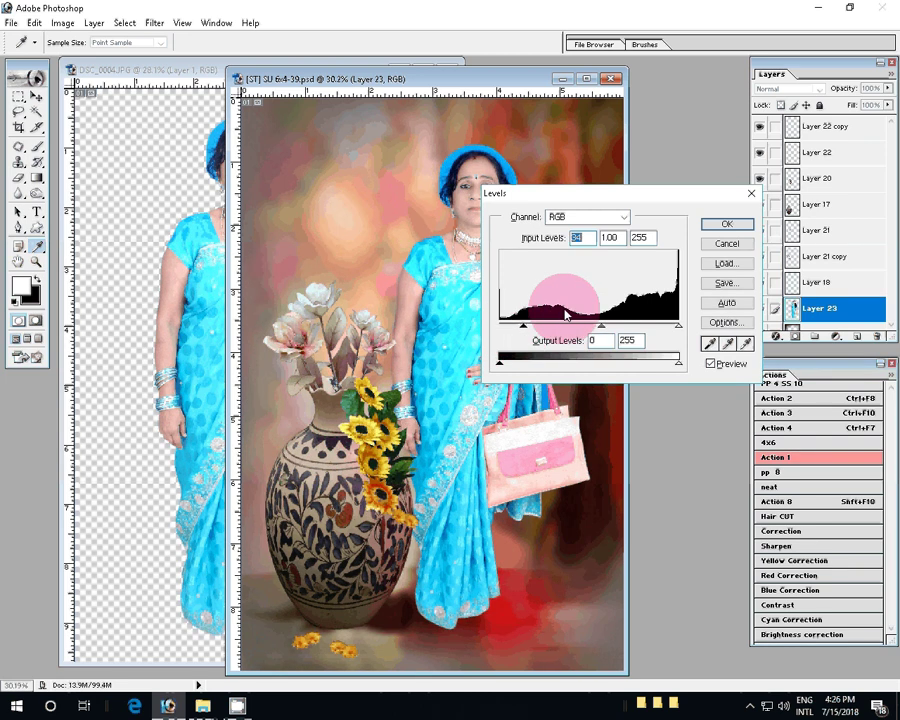
pyautogui.click(709, 224)
# - Select the Layer 0 copy 3 background and run the Sharpen action on it
pyautogui.press('z')
pyautogui.scroll(-1, 843, 266)
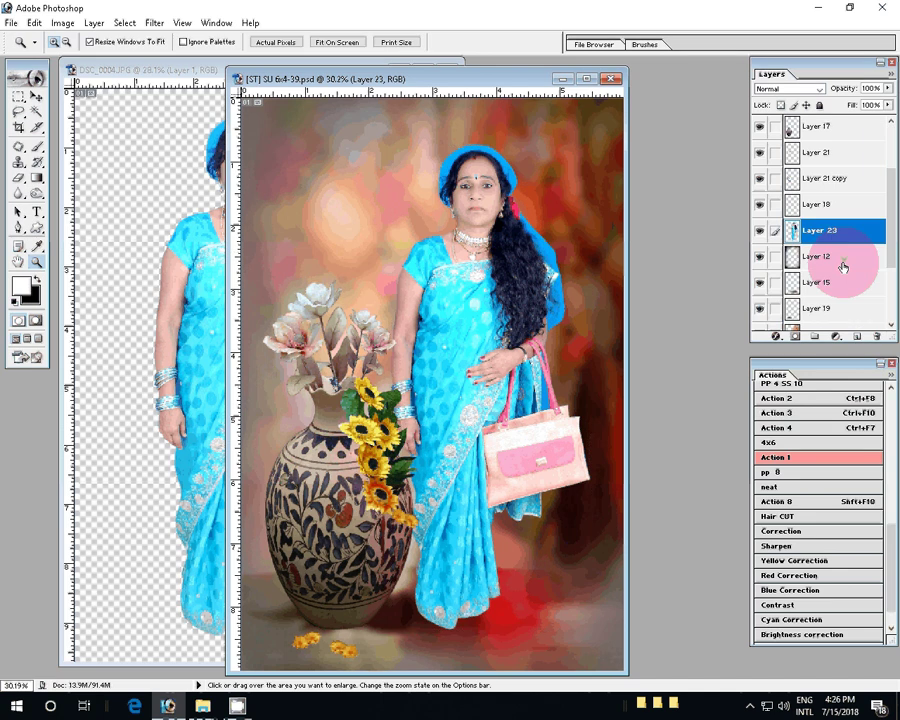
pyautogui.scroll(-1, 820, 295)
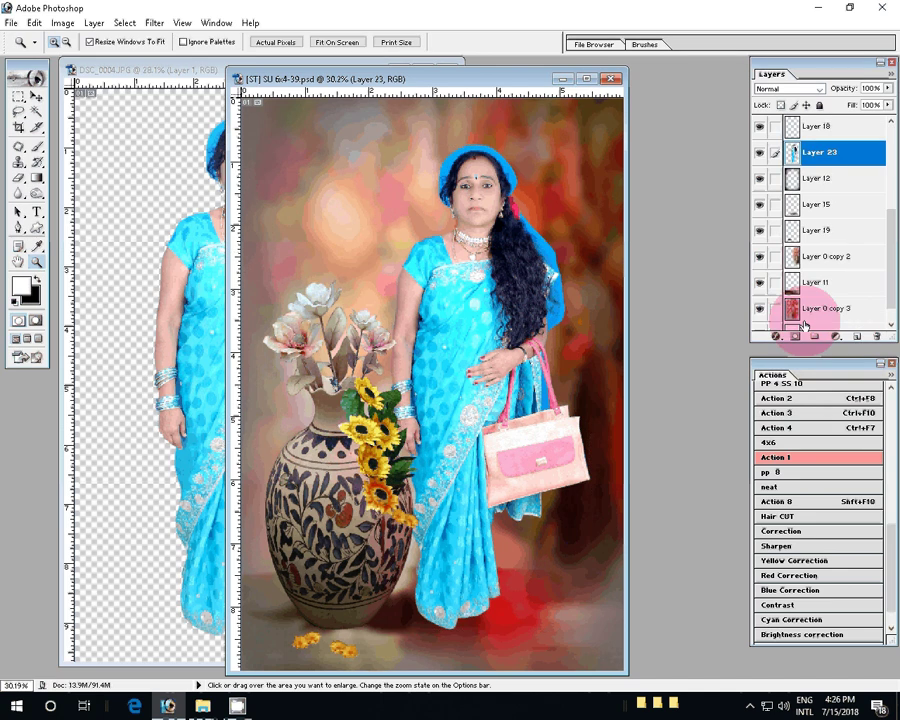
pyautogui.click(803, 318)
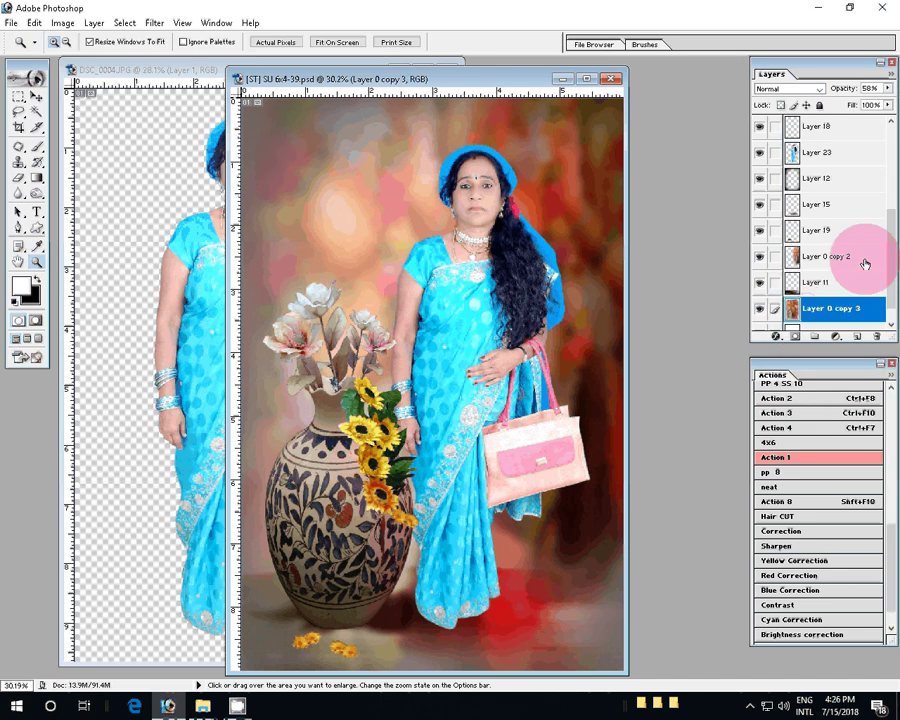
pyautogui.click(790, 545)
pyautogui.click(776, 583)
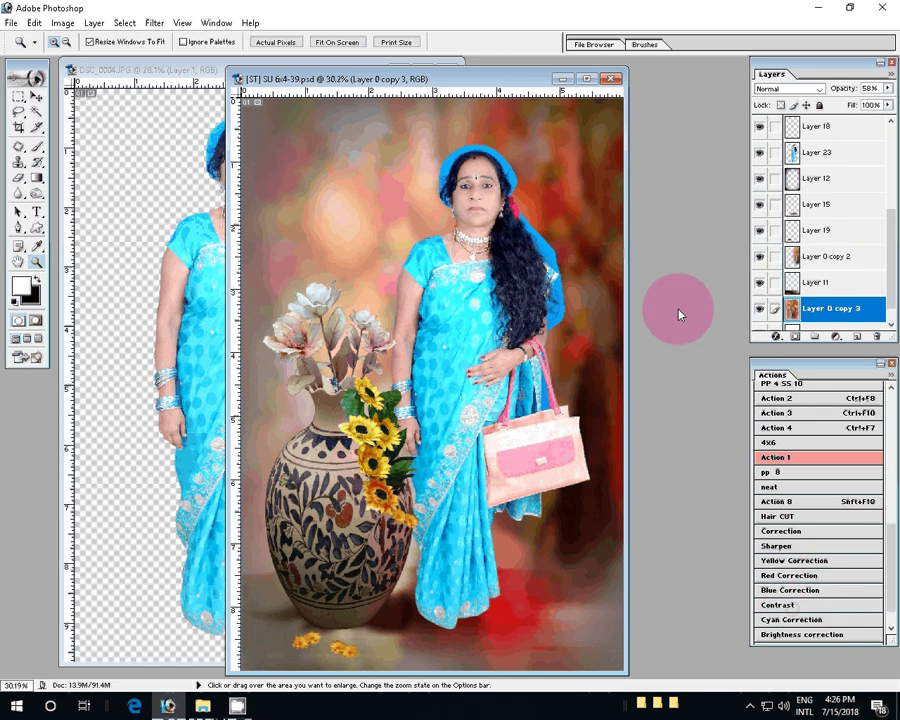
pyautogui.click(563, 268)
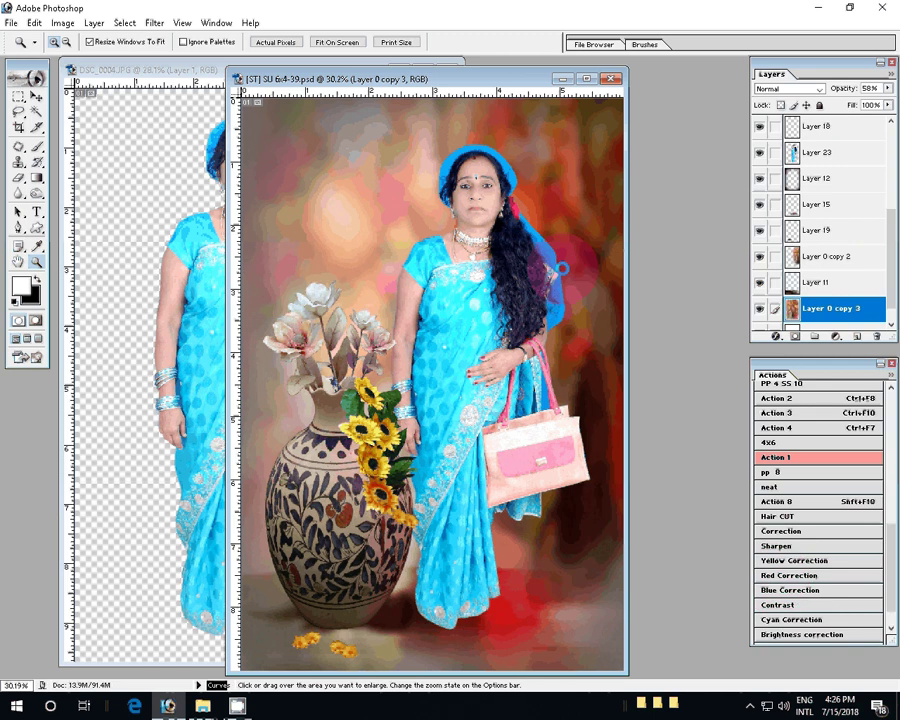
# - Zoom in on the woman's face, zoom back out to 66.7%, then select Layer 23
pyautogui.click(464, 181)
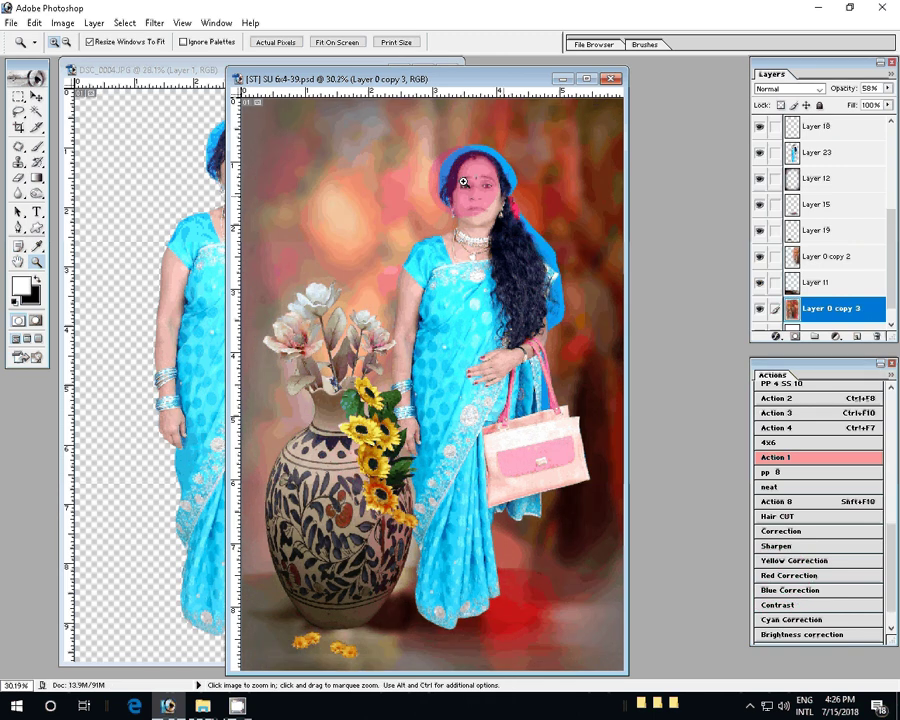
pyautogui.moveTo(433, 138); pyautogui.dragTo(536, 232)
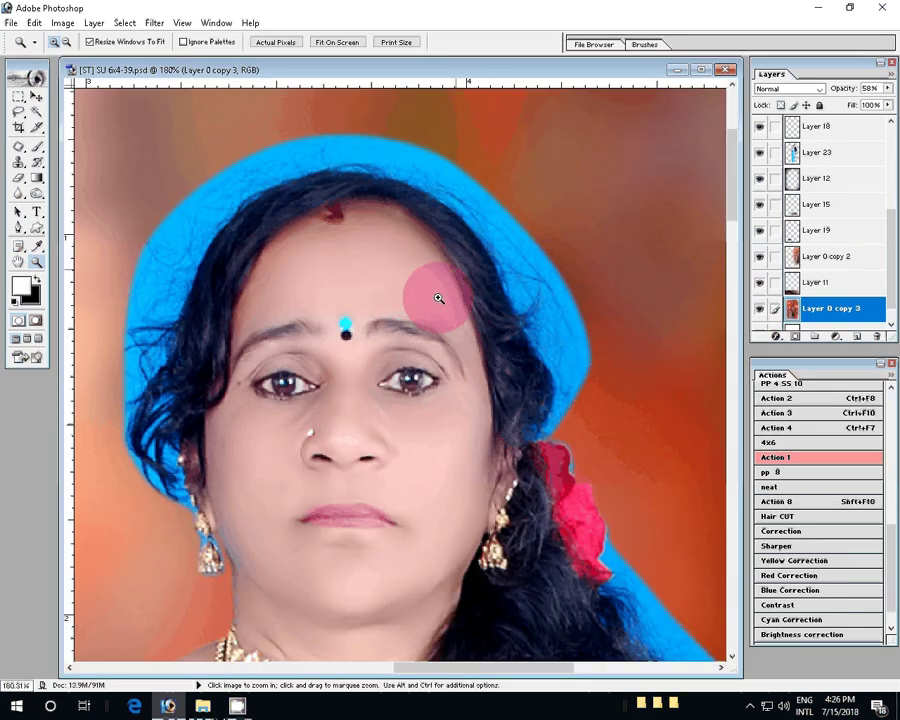
pyautogui.keyDown('alt'); pyautogui.click(438, 298); pyautogui.keyUp('alt')
pyautogui.scroll(-4, 438, 286)
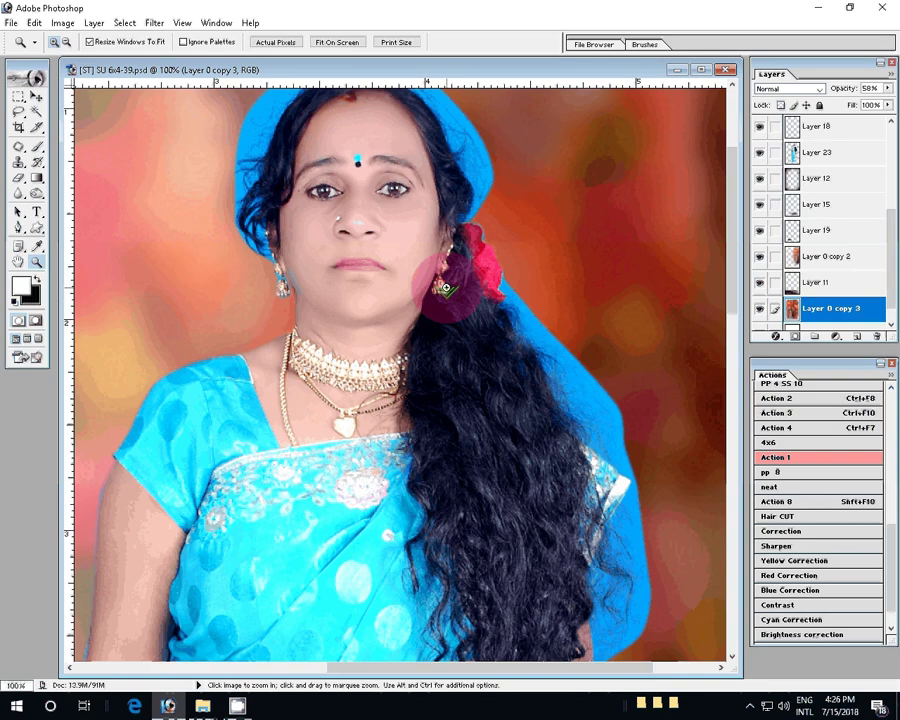
pyautogui.keyDown('alt'); pyautogui.click(446, 289); pyautogui.keyUp('alt')
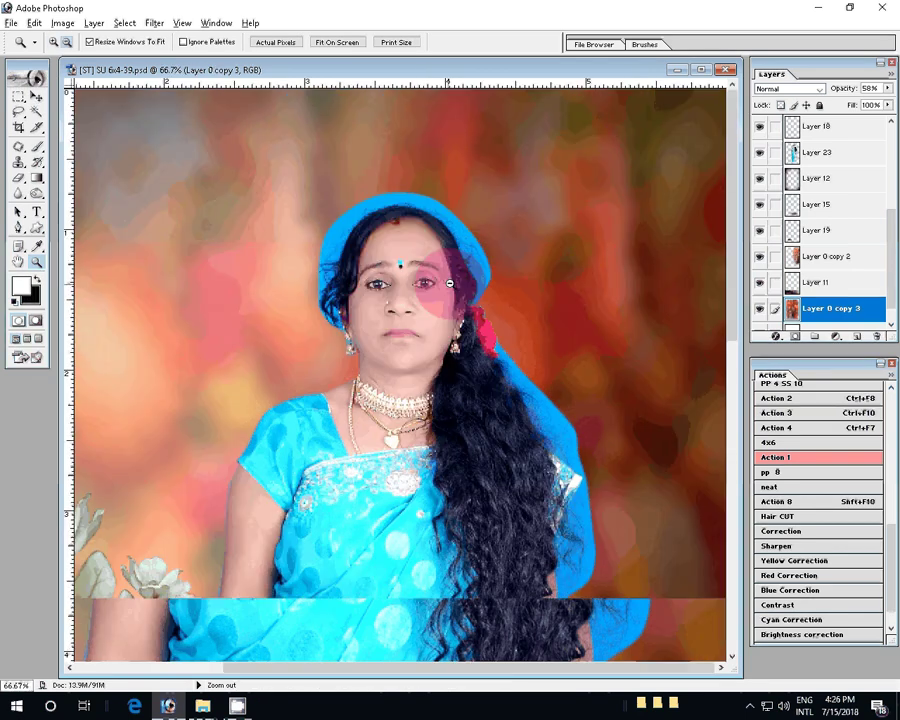
pyautogui.click(838, 309)
# - Duplicate Layer 23, hide the copy, and desaturate the original Layer 23
pyautogui.click(820, 153)
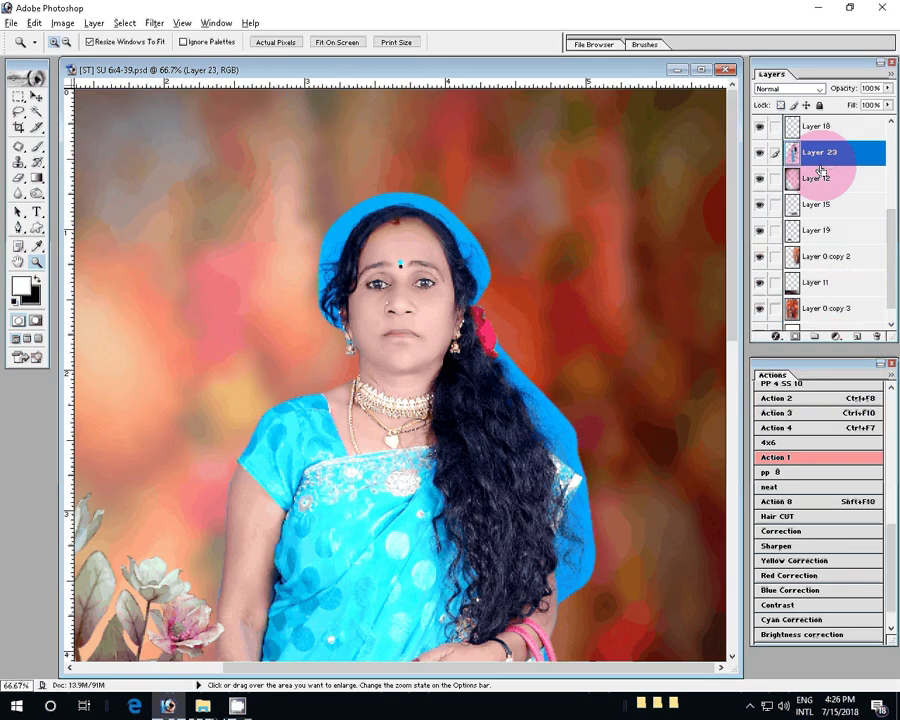
pyautogui.moveTo(820, 170); pyautogui.dragTo(812, 336)
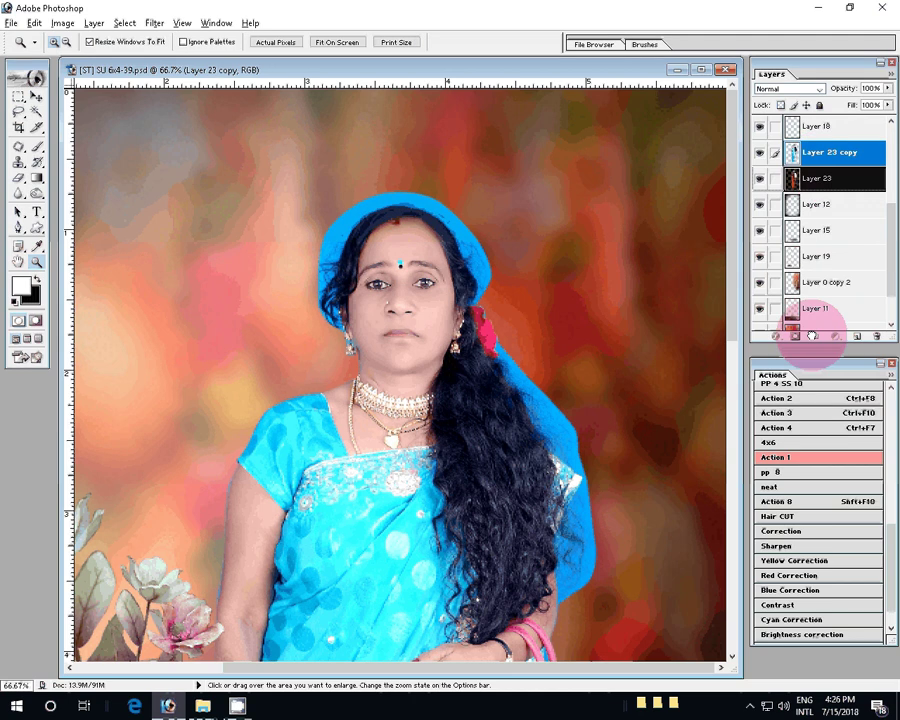
pyautogui.hotkey('alt', '[')
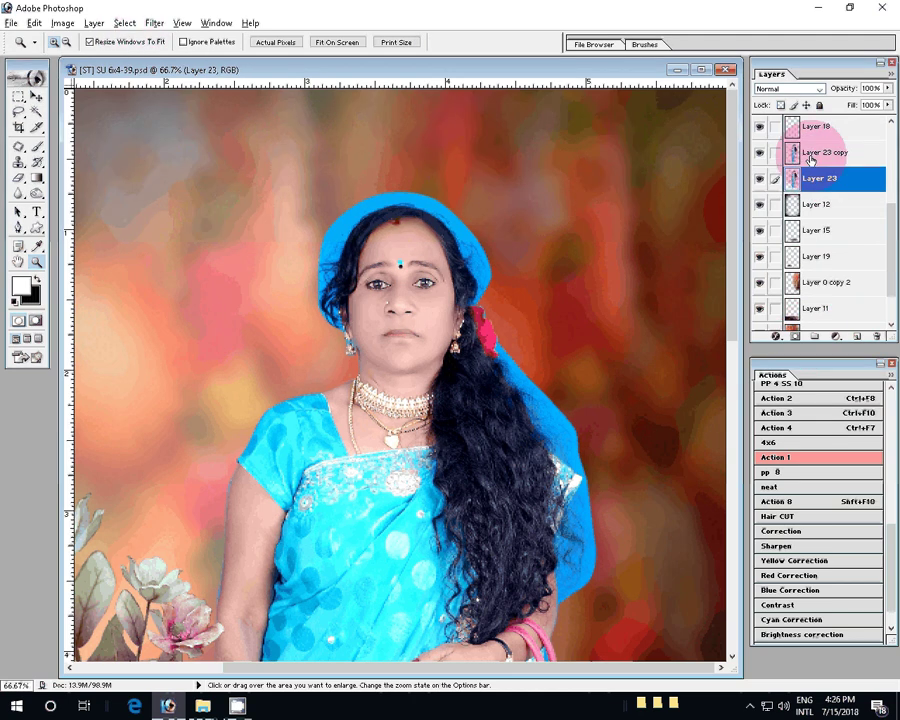
pyautogui.click(760, 152)
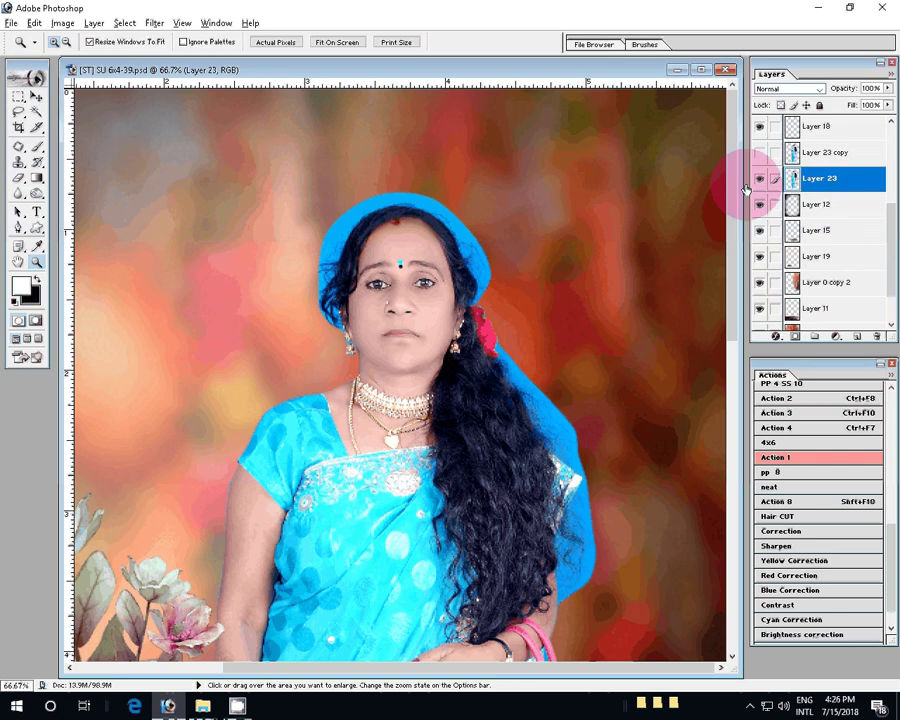
pyautogui.hotkey('ctrl', 'shift', 'u')
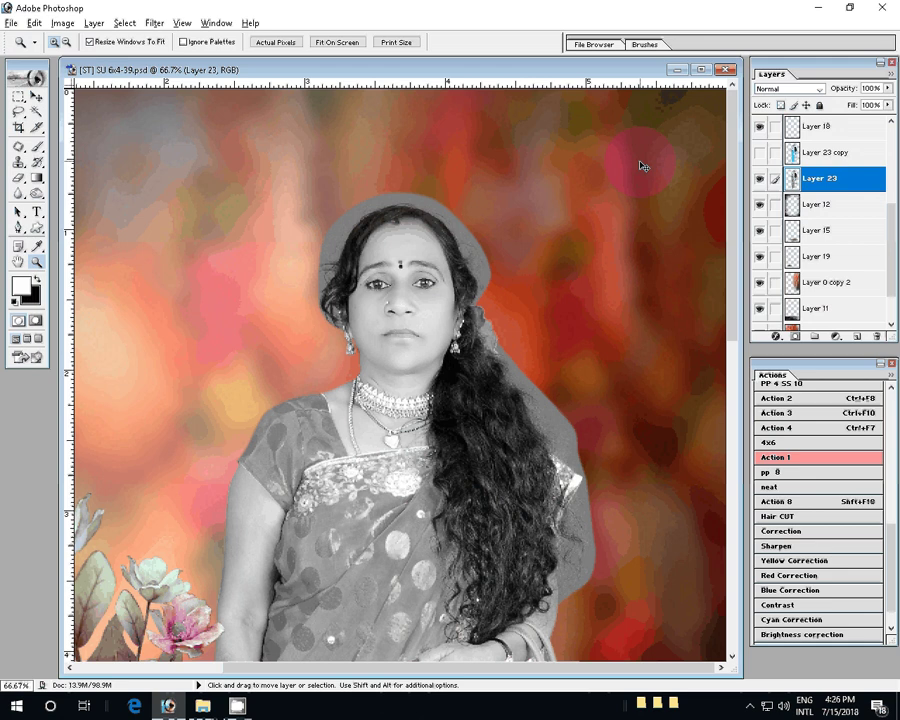
# - Brighten grey Layer 23 with Levels, setting the white point from a grey near her head
pyautogui.hotkey('ctrl', 'l')
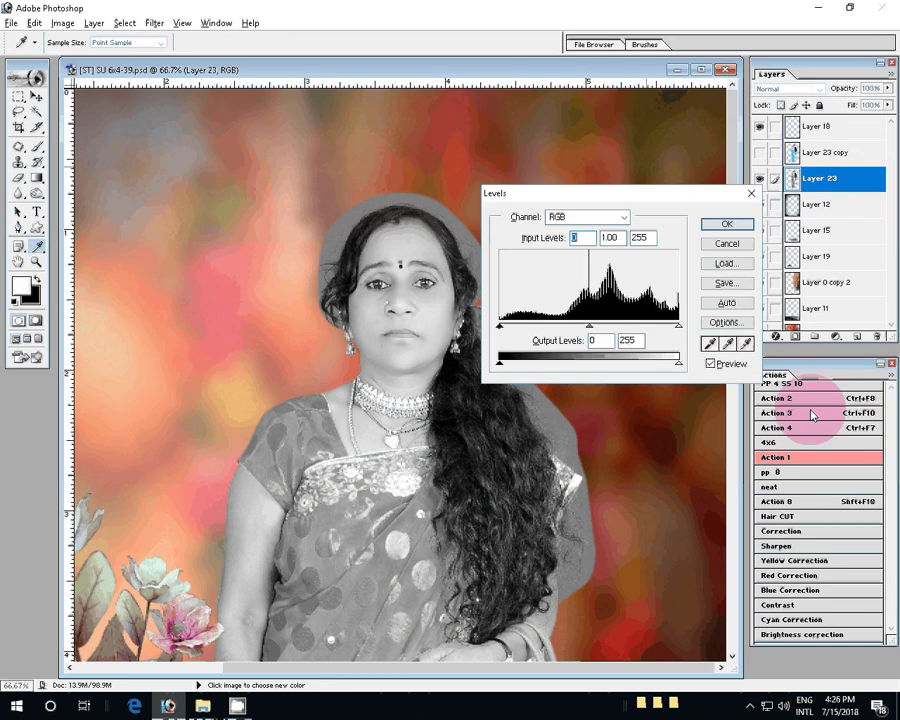
pyautogui.click(746, 343)
pyautogui.moveTo(442, 224); pyautogui.dragTo(468, 231)
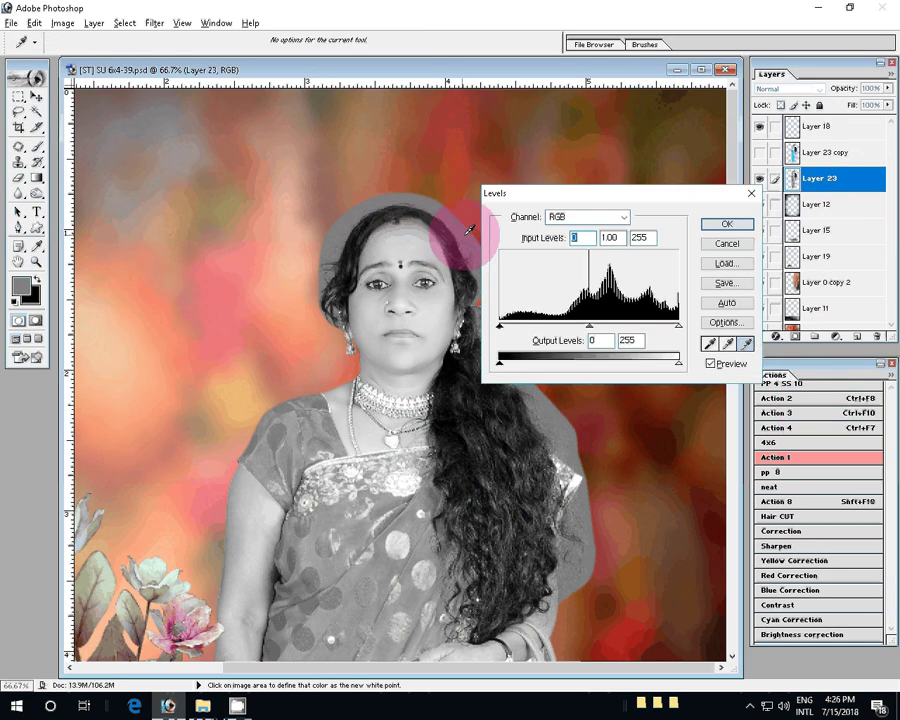
pyautogui.click(468, 231)
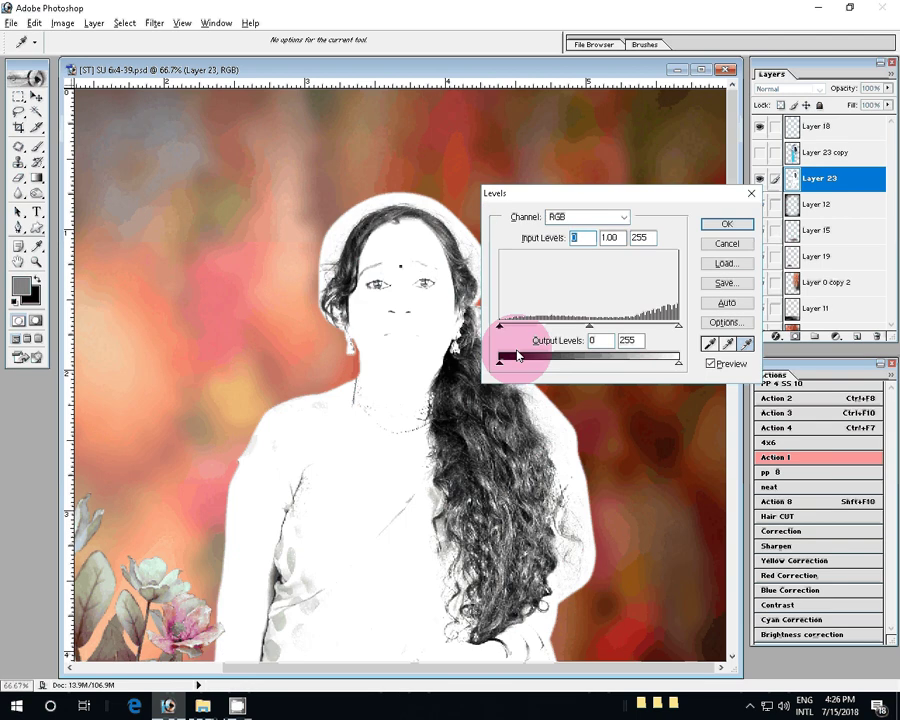
pyautogui.write('2')
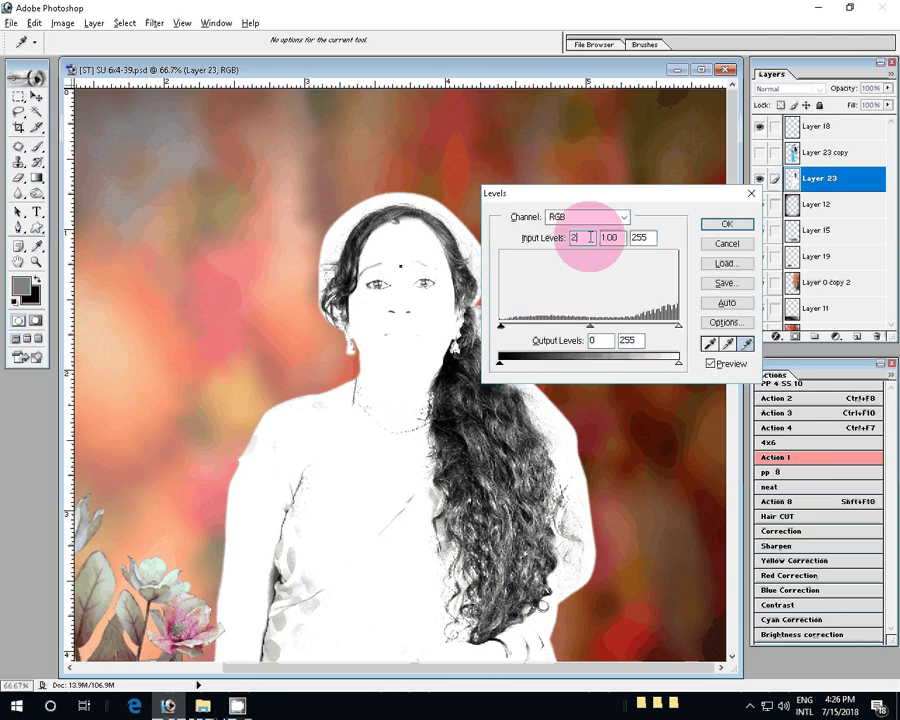
pyautogui.write('2')
pyautogui.click(735, 222)
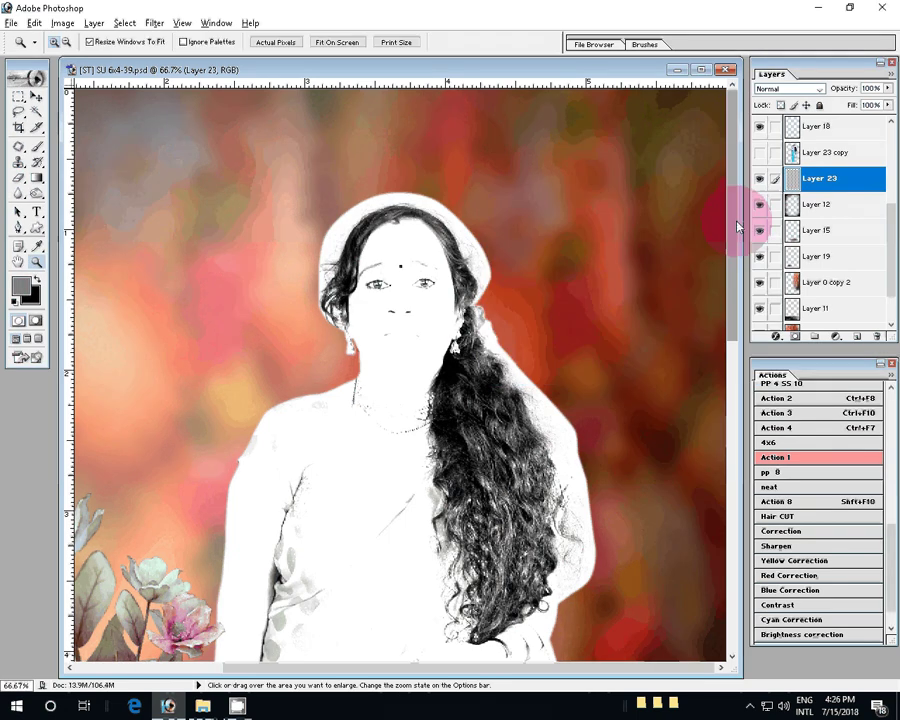
# - Set Layer 23 to Multiply, then show and select the colour Layer 23 copy
pyautogui.click(792, 88)
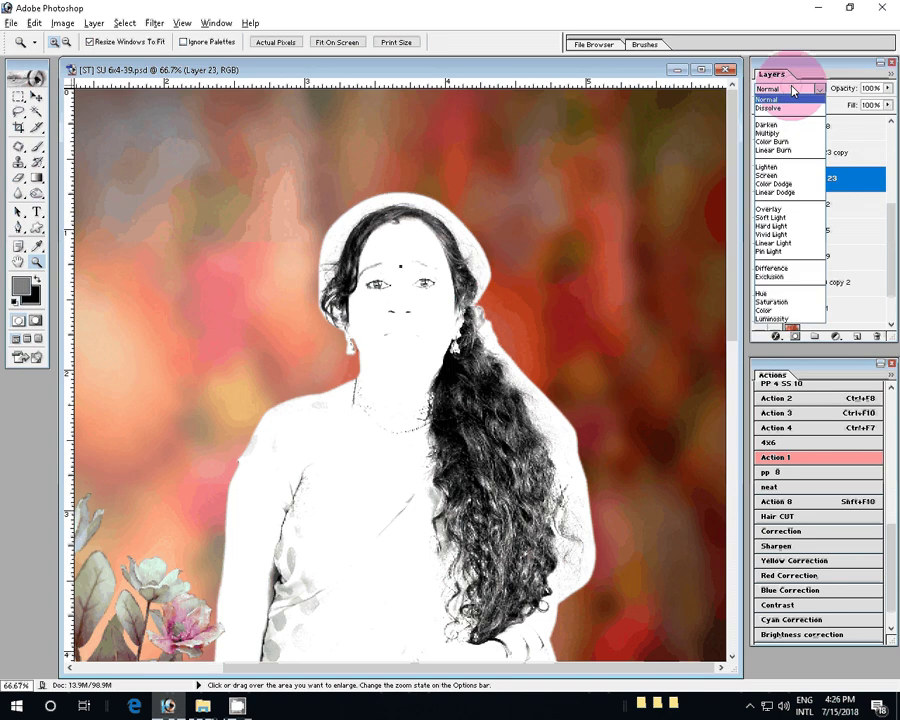
pyautogui.click(770, 134)
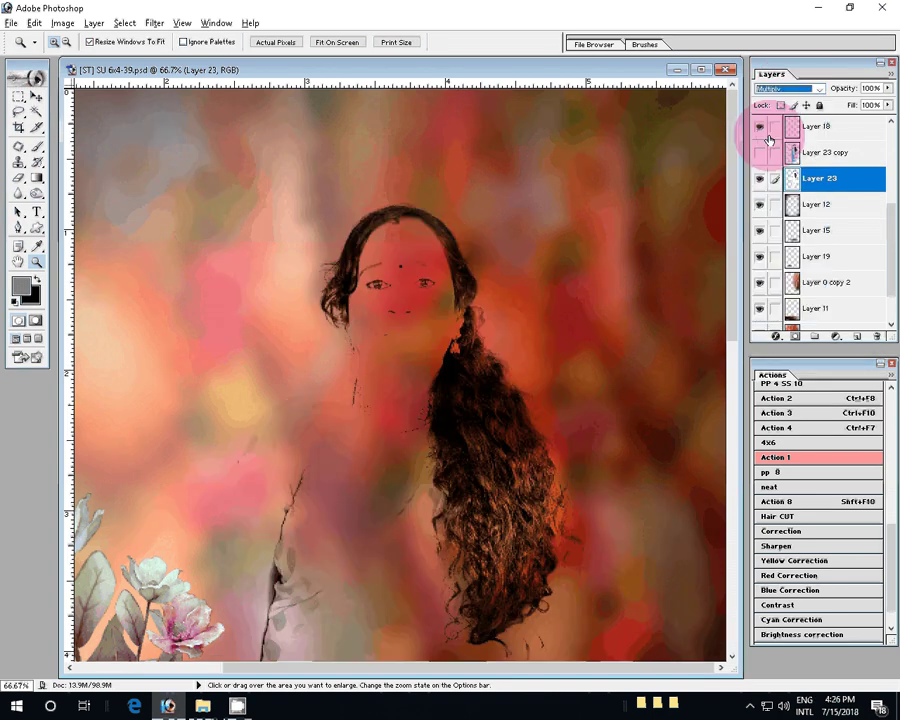
pyautogui.click(760, 152)
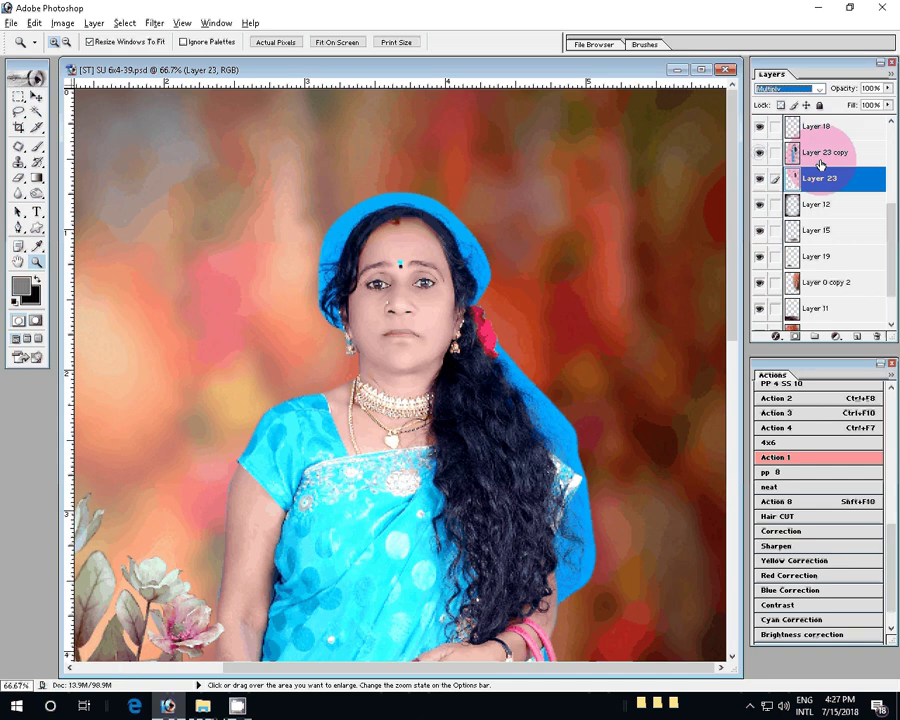
pyautogui.click(820, 156)
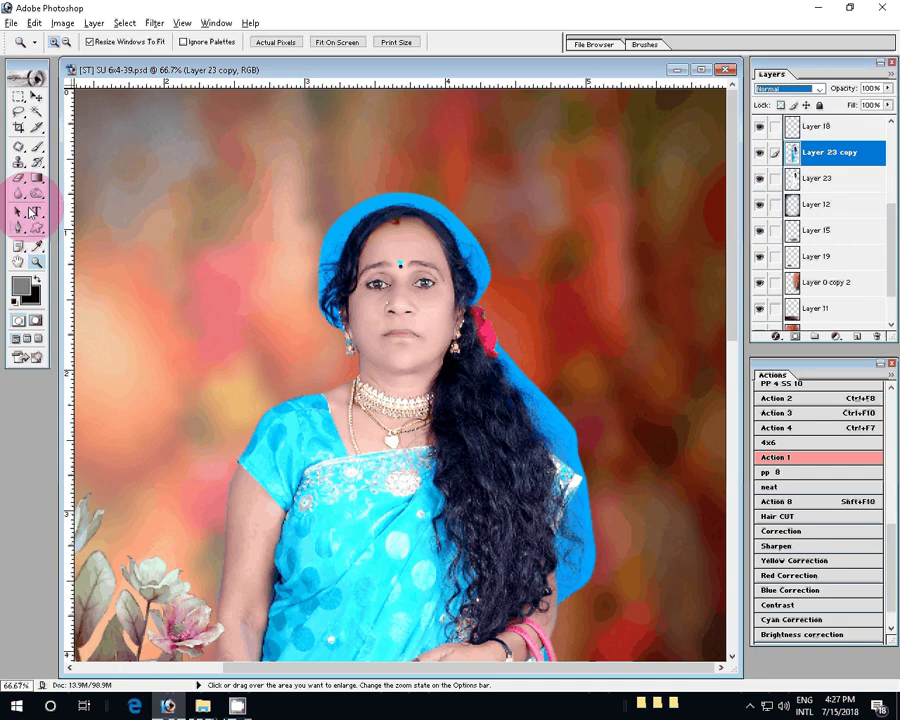
# - Set the eraser's opacity and flow to 100%
pyautogui.click(18, 177)
pyautogui.moveTo(265, 42); pyautogui.dragTo(290, 56)
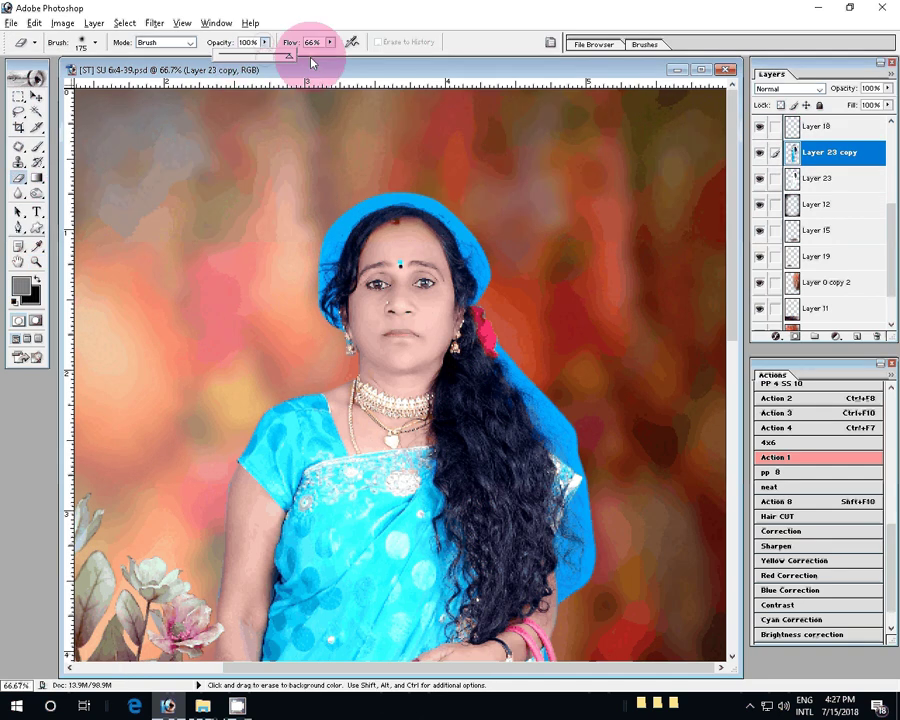
pyautogui.click(330, 42)
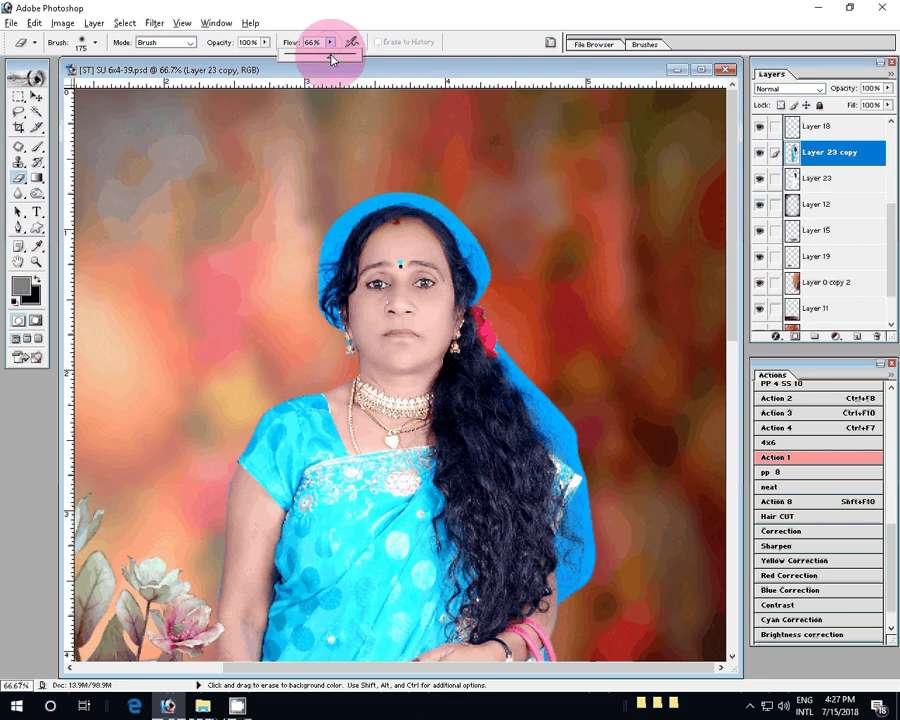
pyautogui.moveTo(331, 58); pyautogui.dragTo(356, 57)
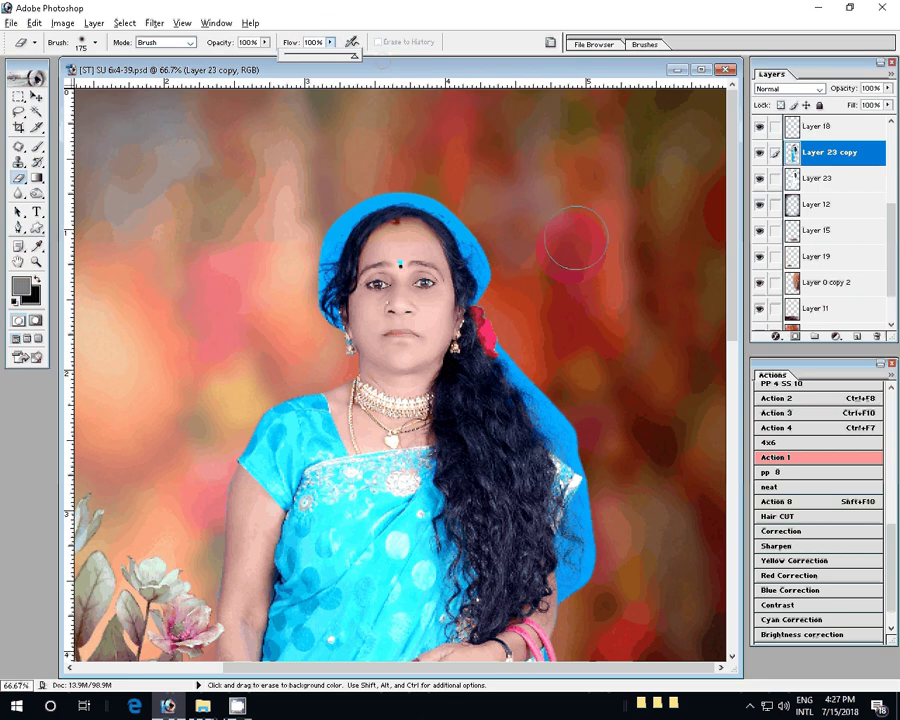
pyautogui.click(575, 238)
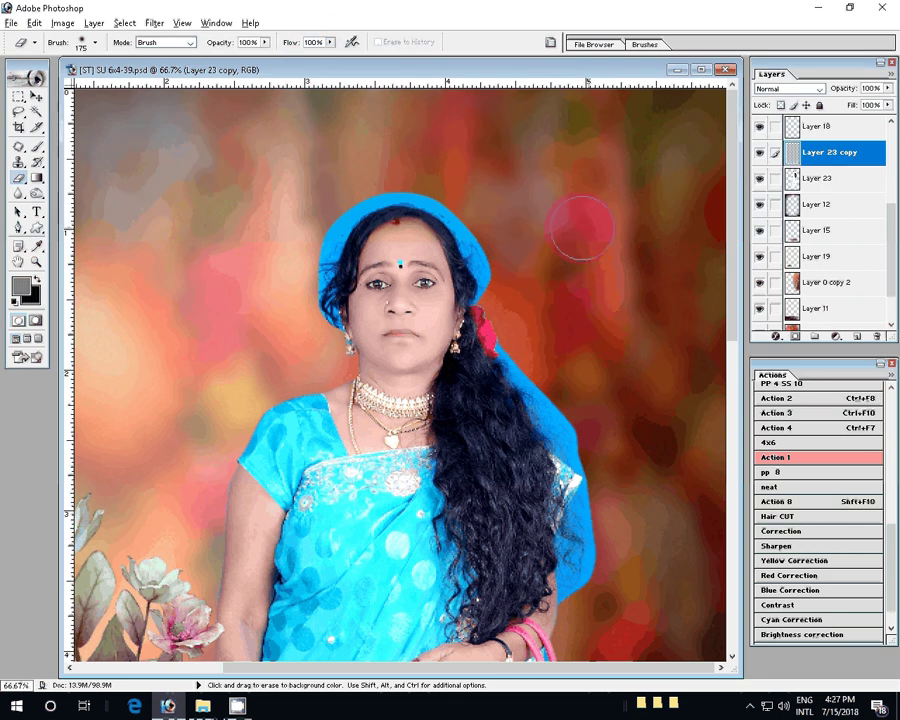
# - Erase the leftover blue scarf around the hair, first at brush size 90, then 50
pyautogui.press('[')
pyautogui.press('[')
pyautogui.press('[')
pyautogui.moveTo(285, 297); pyautogui.dragTo(316, 303)
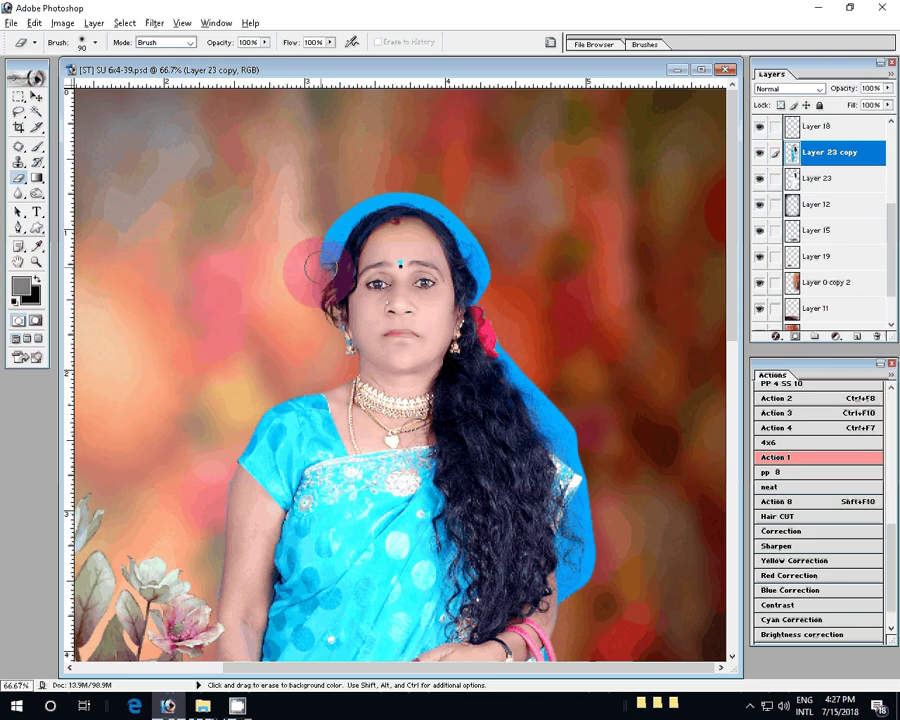
pyautogui.moveTo(315, 265)
pyautogui.mouseDown()
pyautogui.moveTo(349, 227)
pyautogui.moveTo(423, 195)
pyautogui.moveTo(488, 277)
pyautogui.mouseUp()
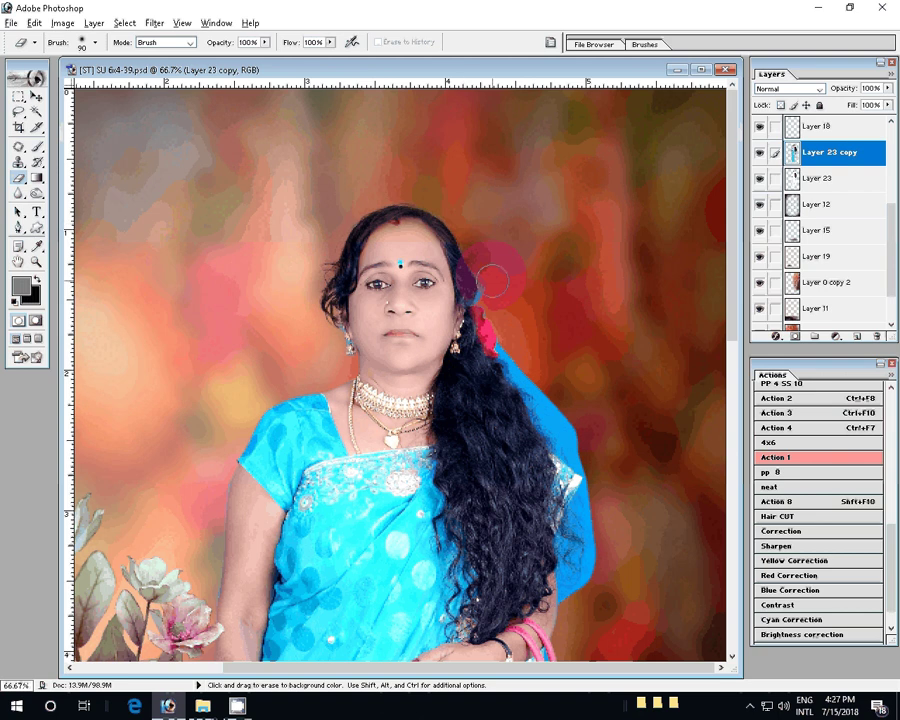
pyautogui.moveTo(491, 280)
pyautogui.mouseDown()
pyautogui.moveTo(476, 253)
pyautogui.moveTo(498, 360)
pyautogui.moveTo(557, 413)
pyautogui.mouseUp()
pyautogui.press('[')
pyautogui.press('[')
pyautogui.press('[')
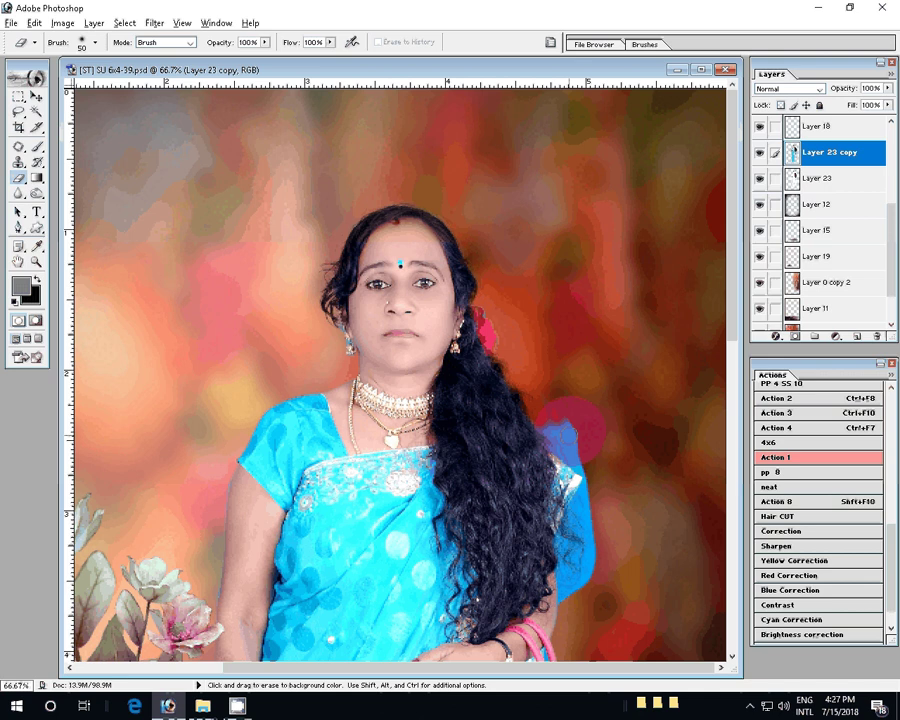
pyautogui.moveTo(548, 452)
pyautogui.mouseDown()
pyautogui.moveTo(571, 455)
pyautogui.moveTo(567, 407)
pyautogui.moveTo(565, 437)
pyautogui.moveTo(595, 507)
pyautogui.moveTo(586, 488)
pyautogui.moveTo(560, 539)
pyautogui.moveTo(565, 603)
pyautogui.moveTo(586, 516)
pyautogui.moveTo(589, 590)
pyautogui.moveTo(573, 498)
pyautogui.mouseUp()
# - Fit the image on screen, link Layer 23 with its copy, and rotate the woman -0.8°
pyautogui.press('z')
pyautogui.rightClick(545, 378)
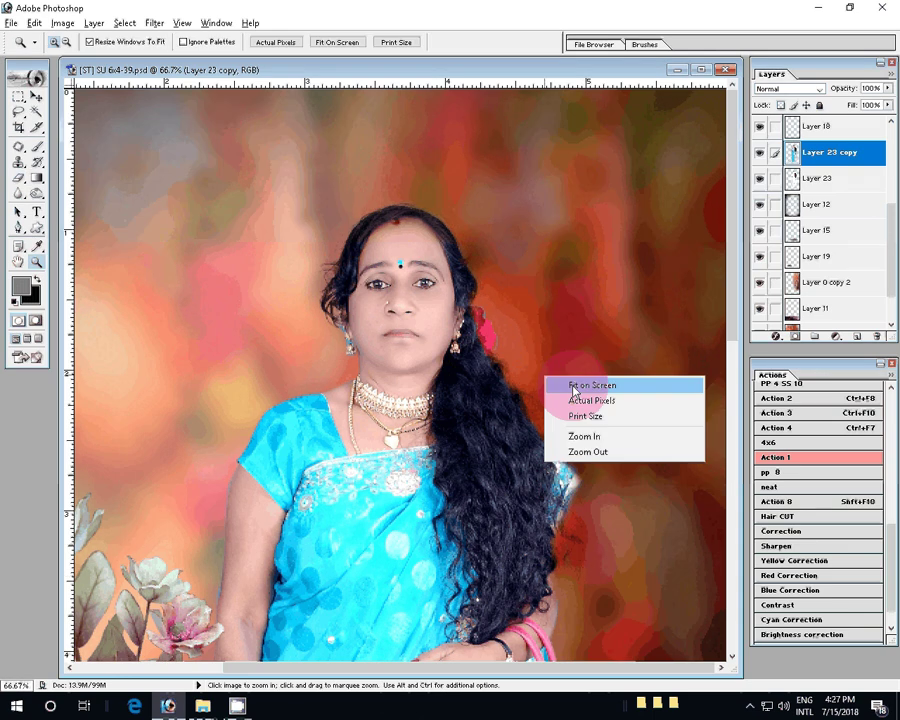
pyautogui.click(574, 388)
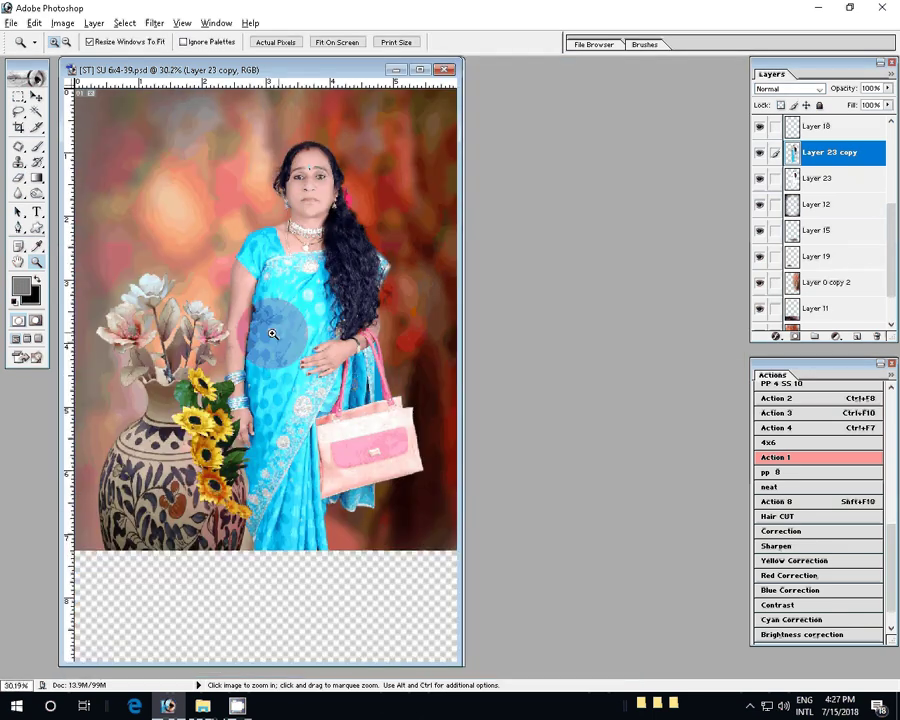
pyautogui.click(776, 180)
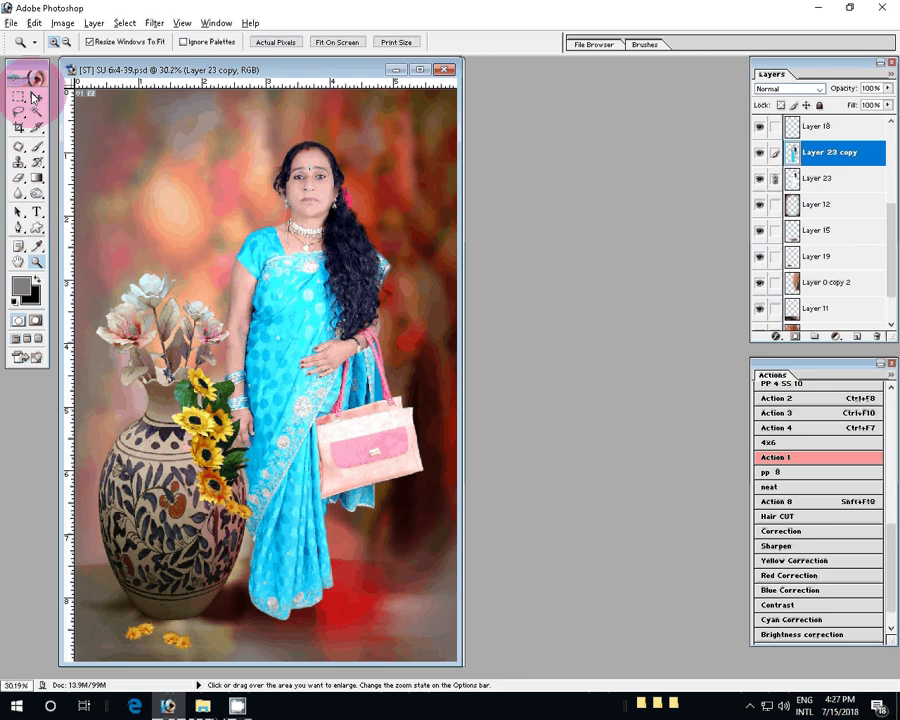
pyautogui.click(35, 97)
pyautogui.click(425, 137)
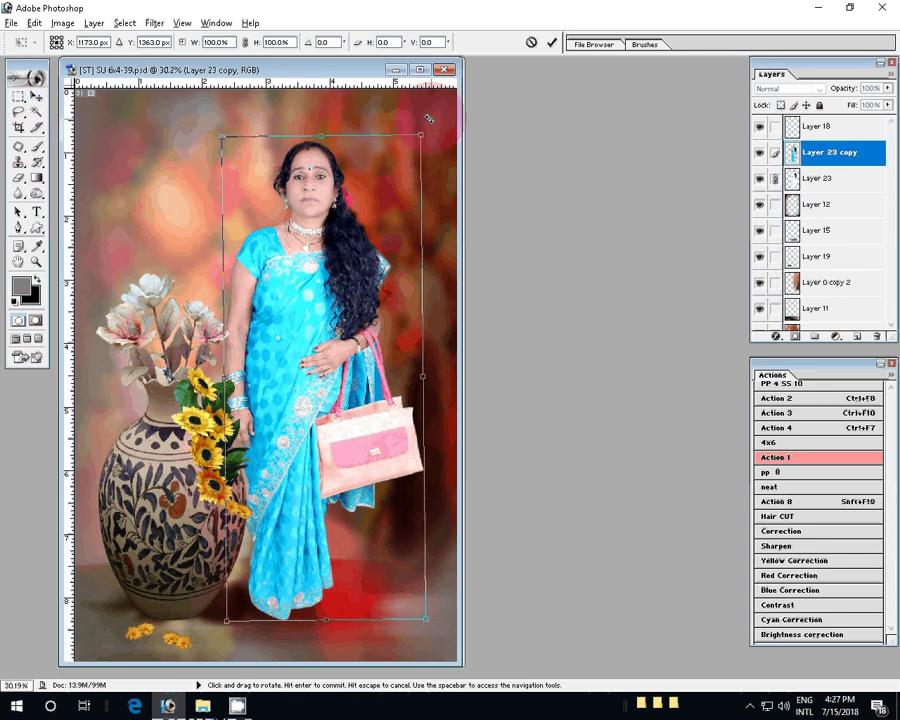
pyautogui.moveTo(428, 119); pyautogui.dragTo(426, 118)
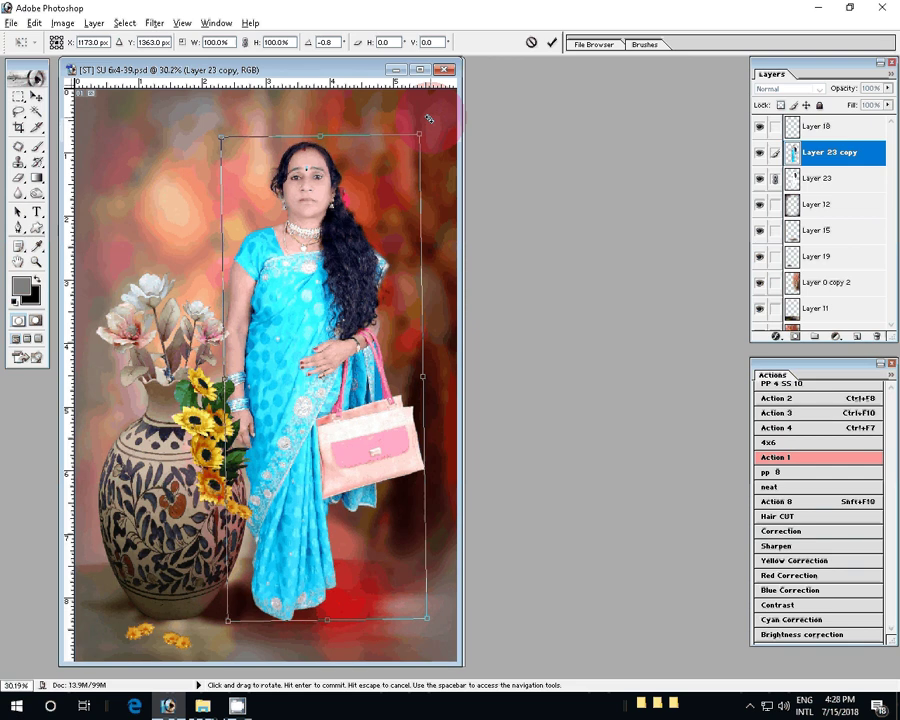
pyautogui.click(551, 42)
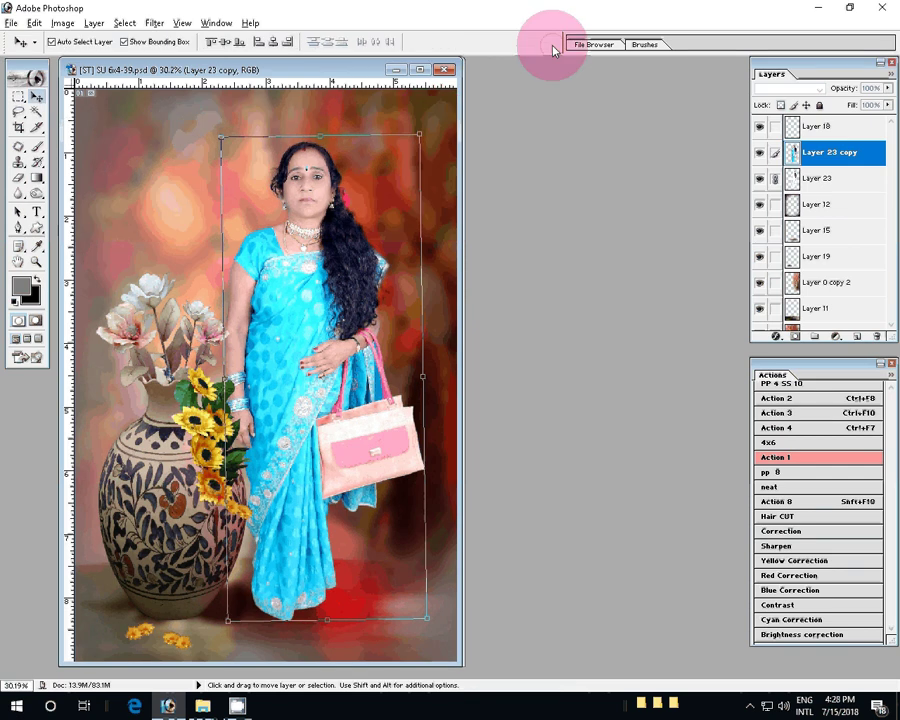
# - Merge all visible layers into a single Background layer
pyautogui.click(478, 143)
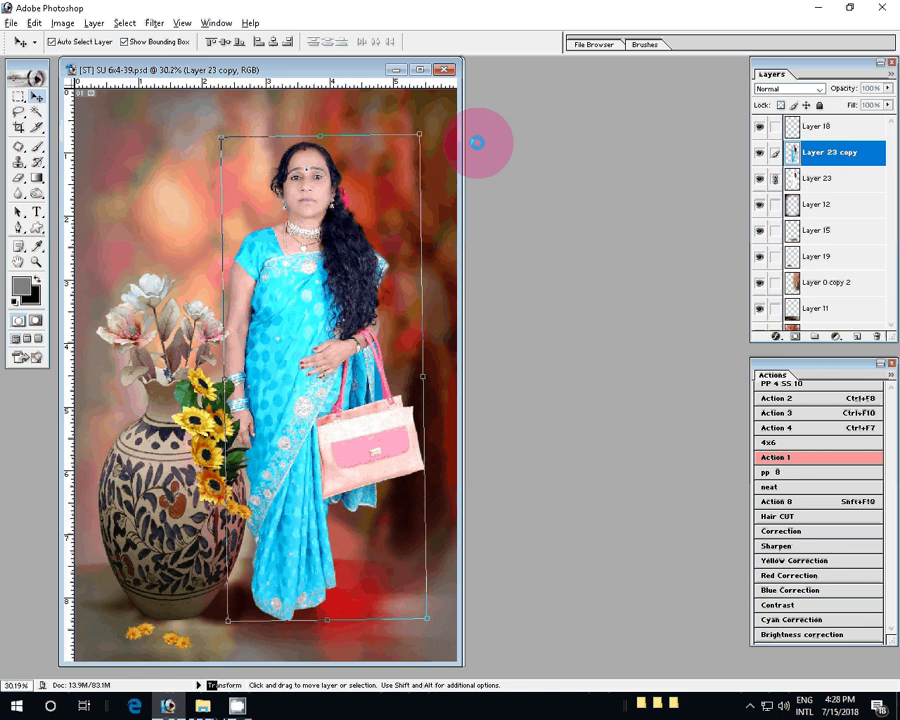
pyautogui.click(331, 179)
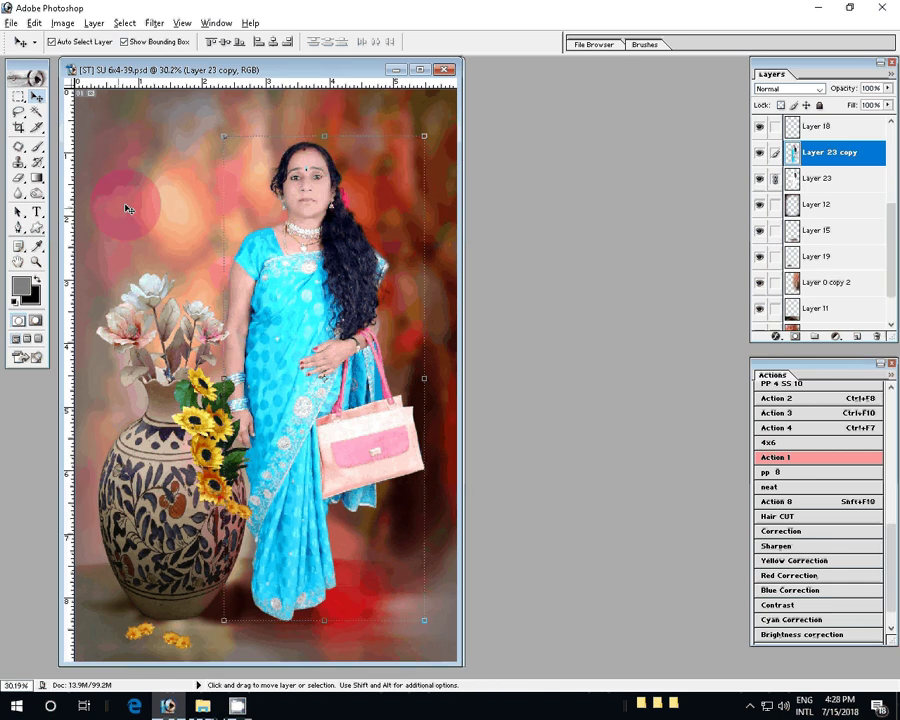
pyautogui.click(93, 22)
pyautogui.click(139, 438)
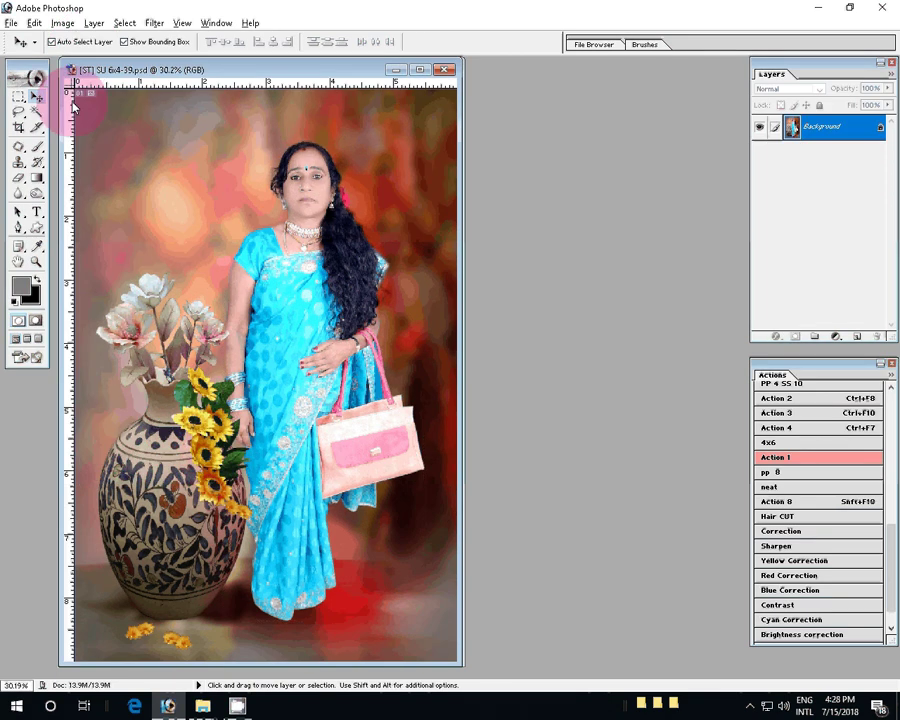
# - Start Save As and browse to folder D:\07\15
pyautogui.click(10, 23)
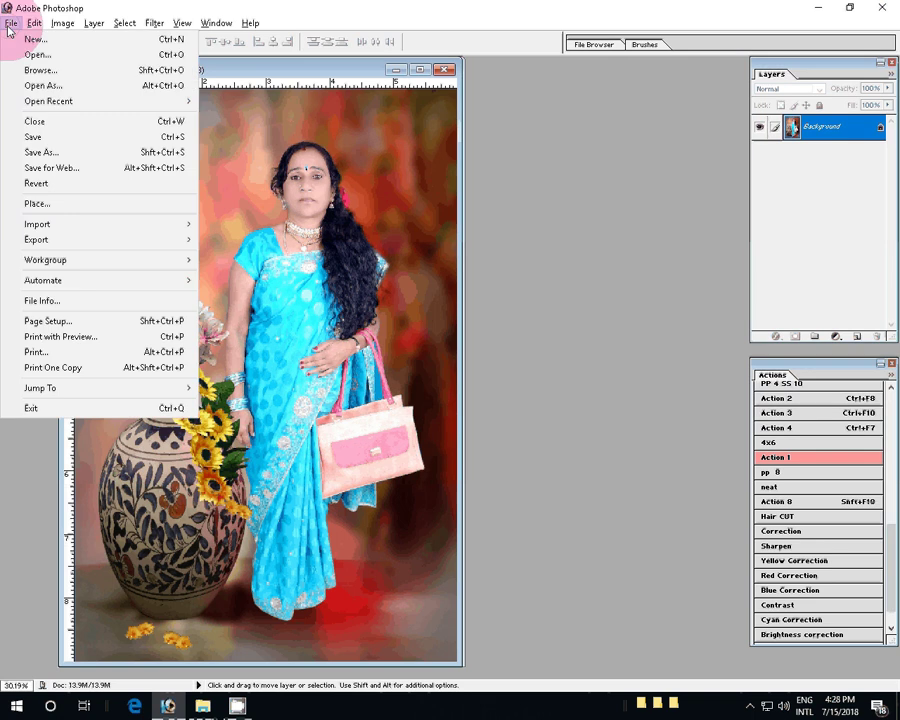
pyautogui.click(44, 203)
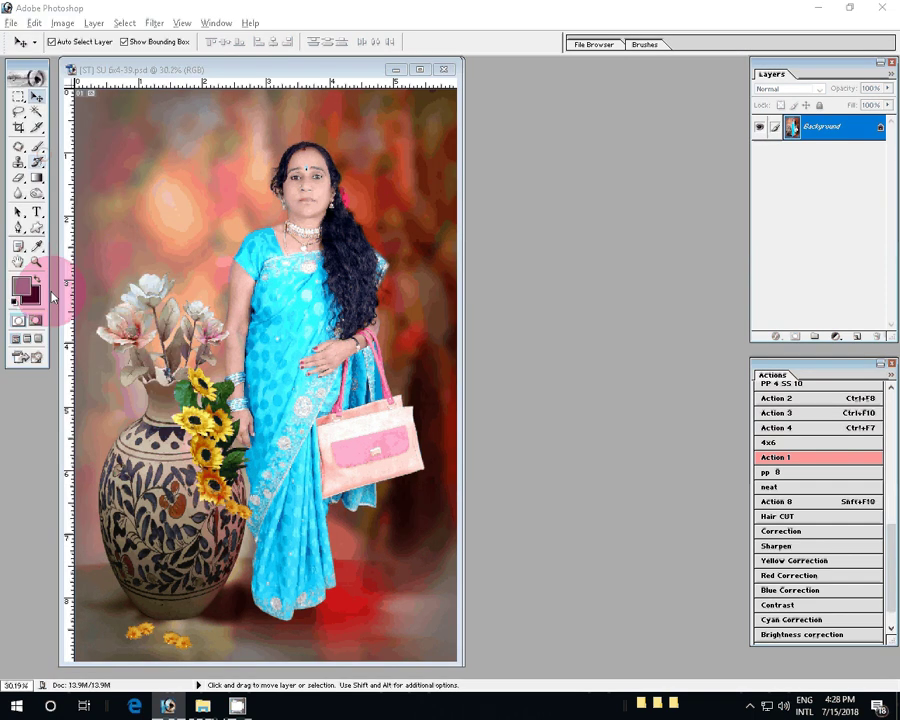
pyautogui.click(225, 290)
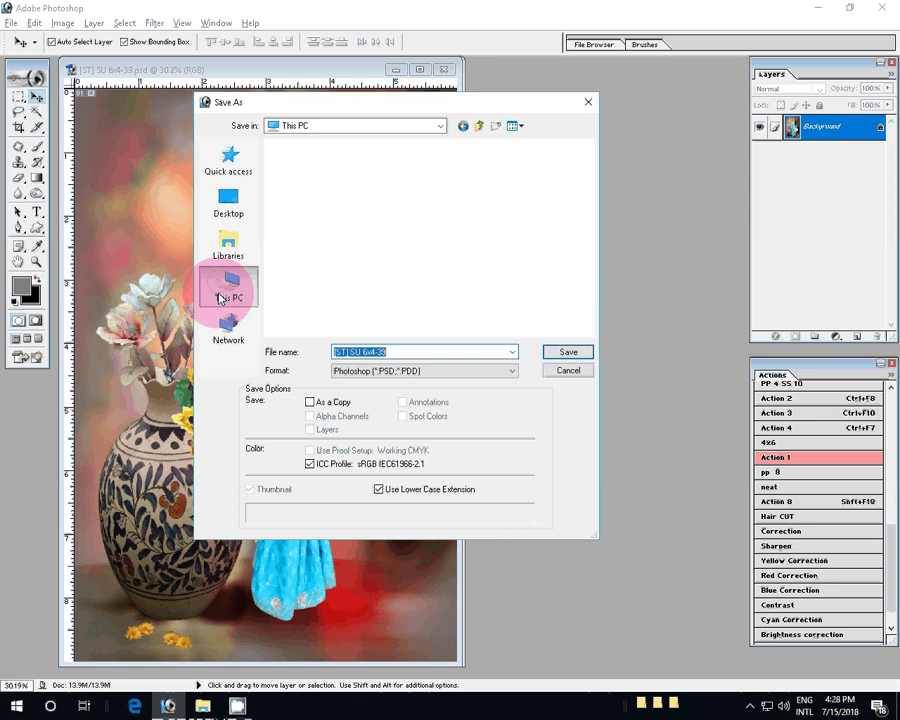
pyautogui.click(333, 245)
pyautogui.click(575, 353)
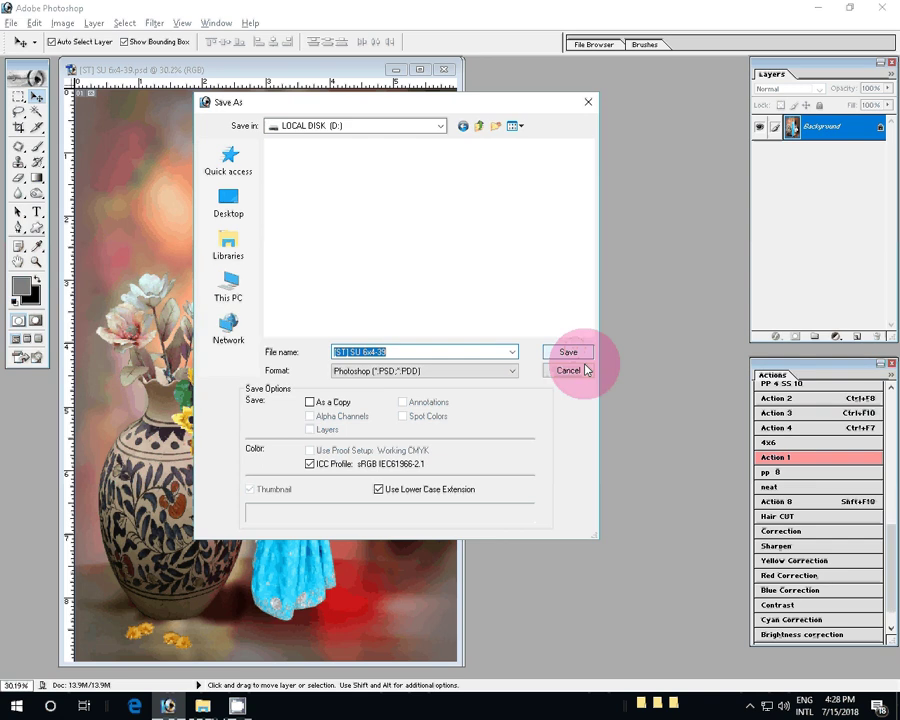
pyautogui.click(363, 254)
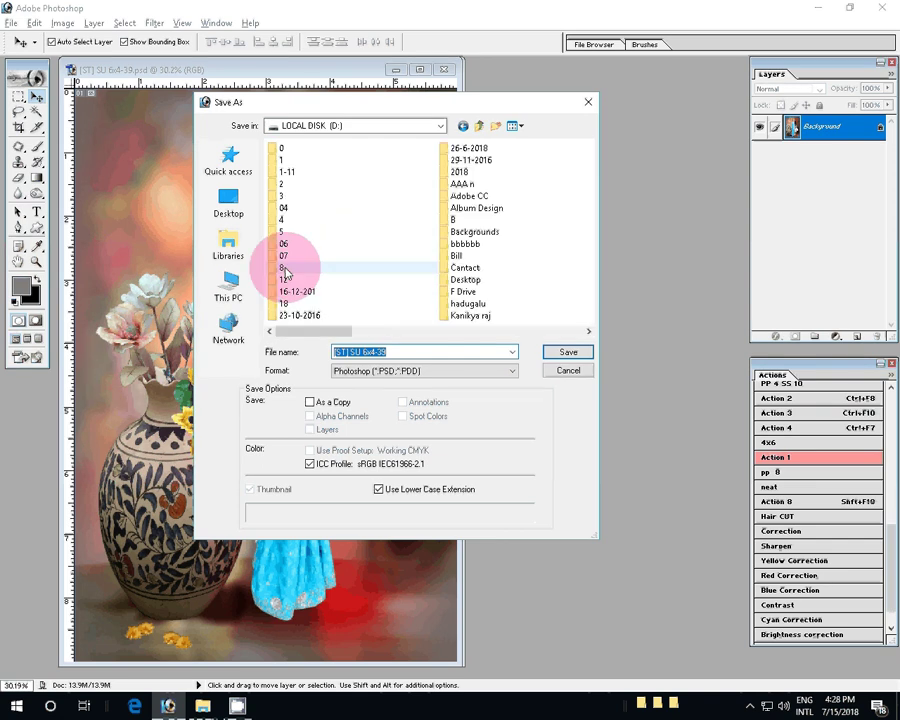
pyautogui.click(282, 258)
pyautogui.click(584, 356)
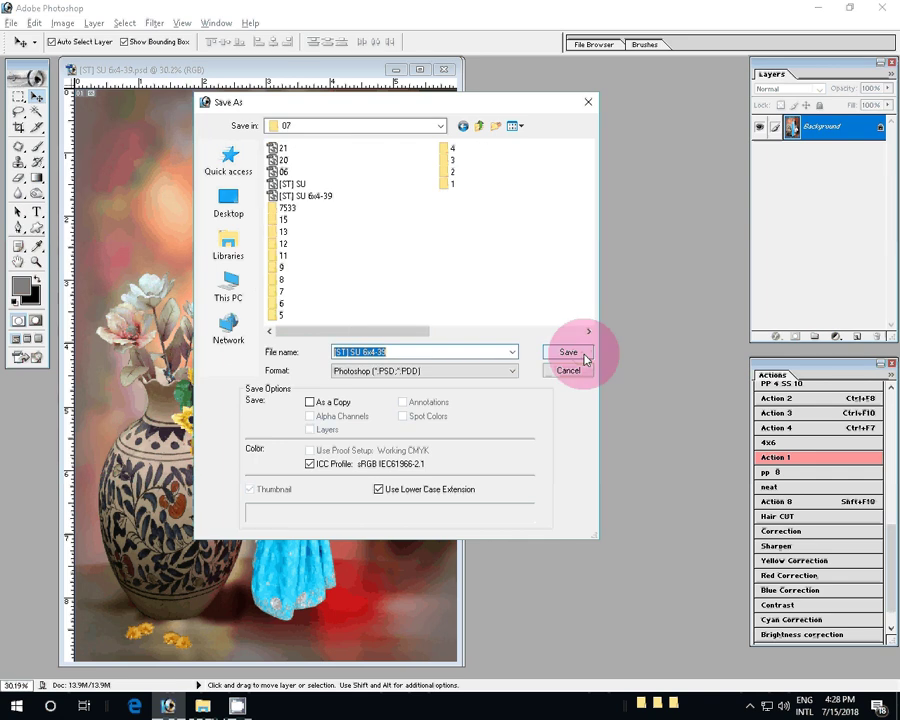
pyautogui.click(567, 352)
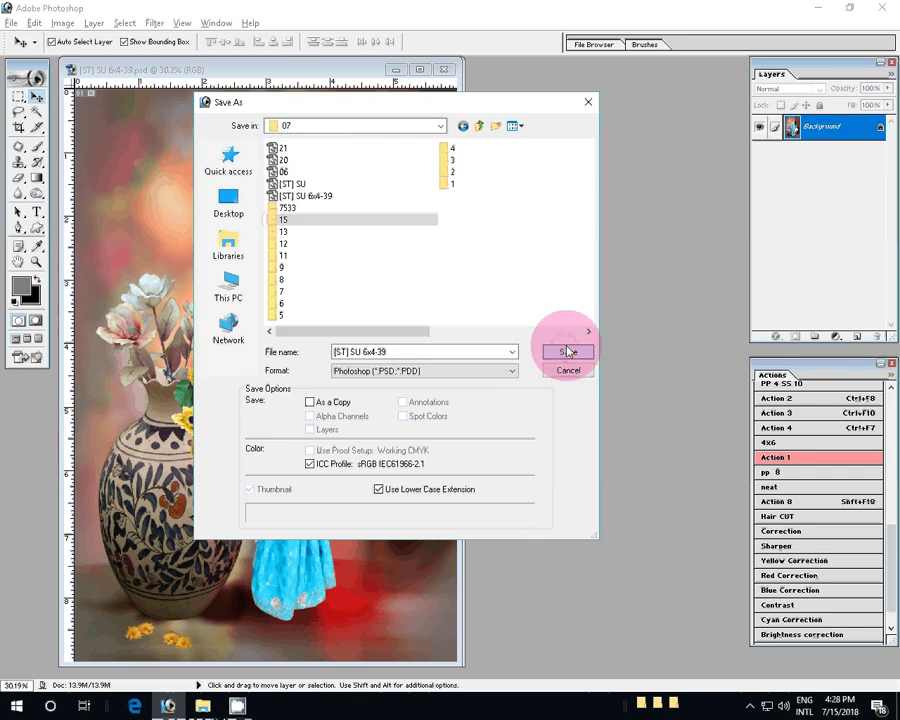
# - Save as a maximum-quality JPEG named 2-6x9=1
pyautogui.click(431, 376)
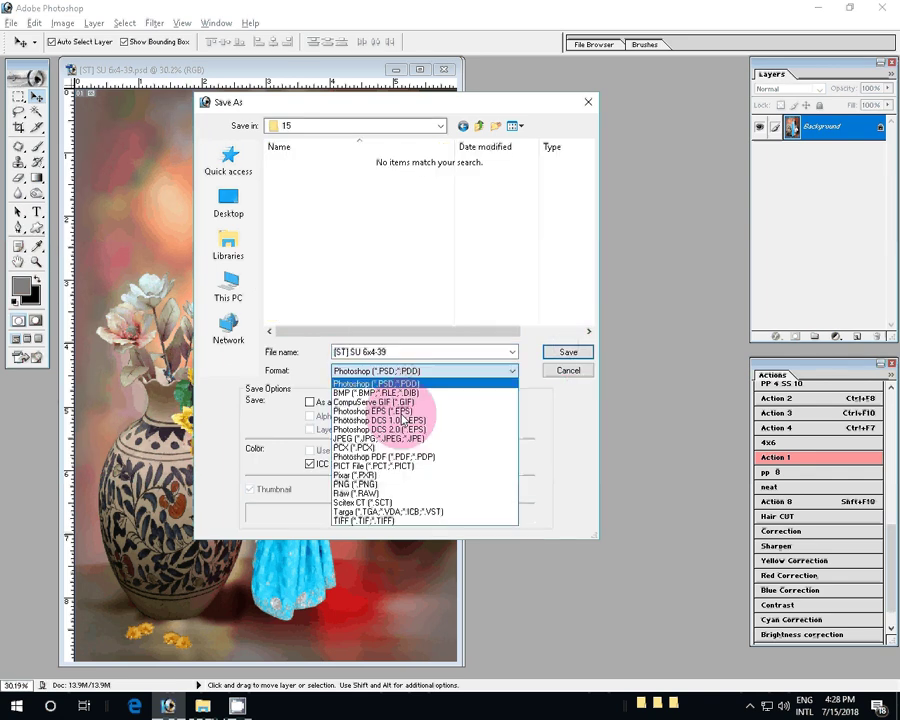
pyautogui.click(400, 438)
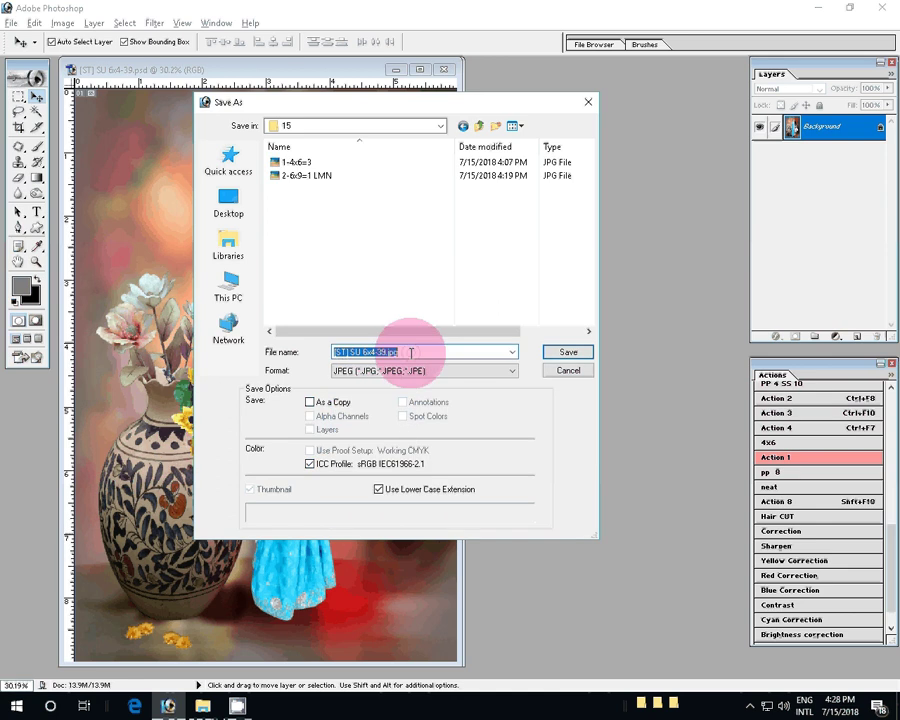
pyautogui.write('2-6x')
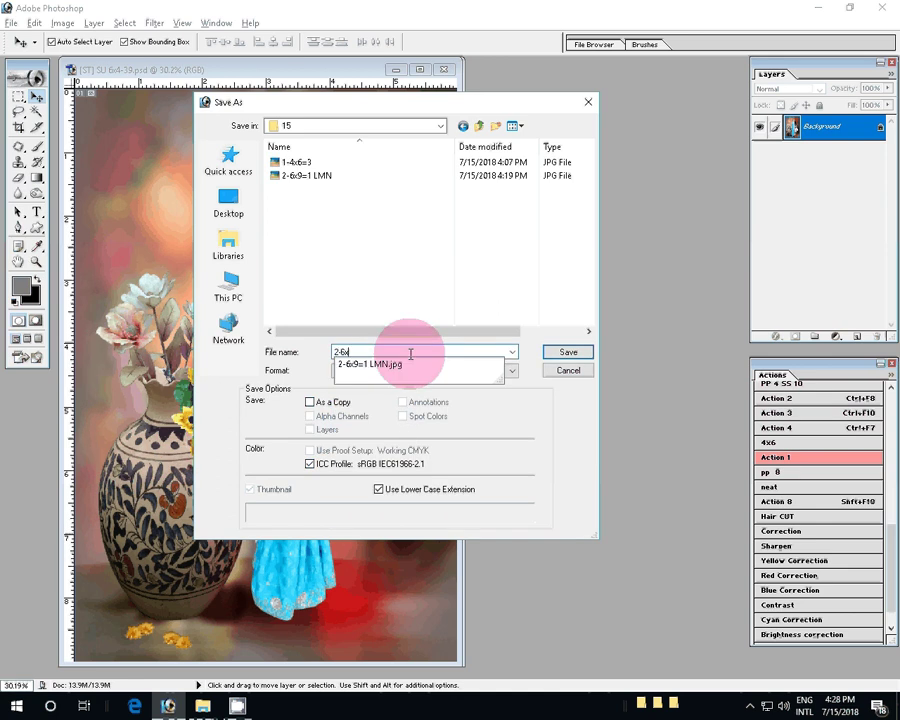
pyautogui.write('9=1')
pyautogui.press('Return')
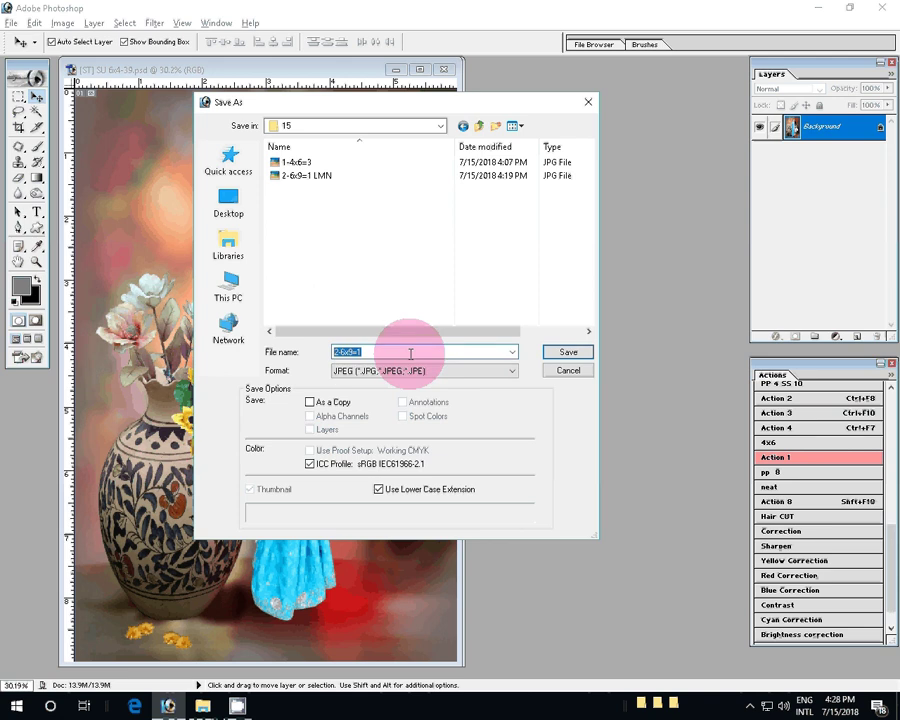
pyautogui.press('Return')
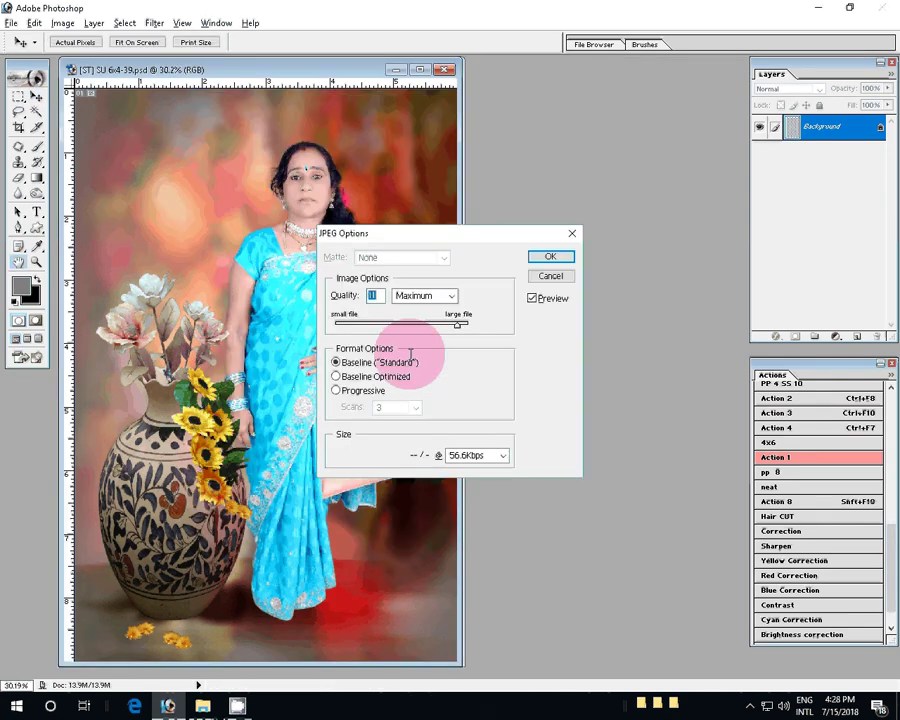
pyautogui.press('Return')
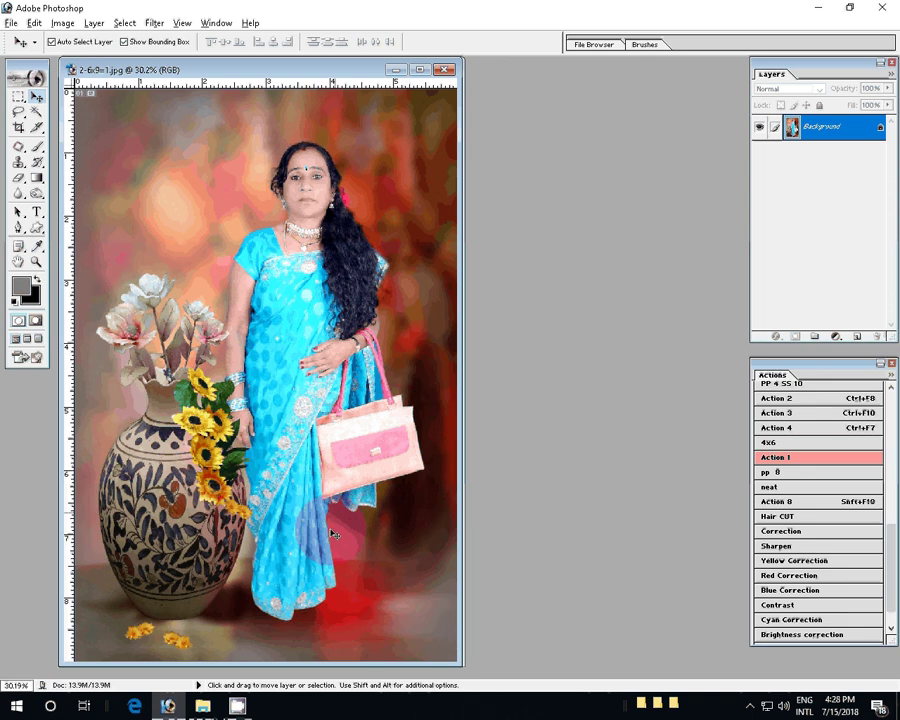